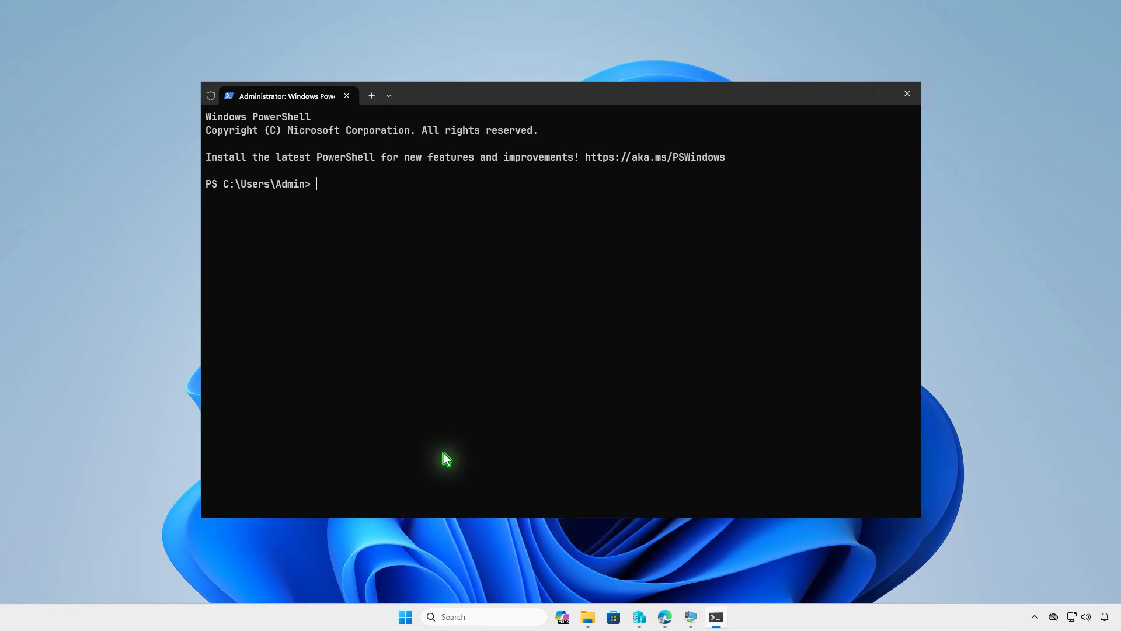
# Download the Audacity installer with "winget download --id Audacity.Audacity" and open the Audacity.Audacity_3.7.3 download folder
pyautogui.write('winget download --id Audacity.Audacity')
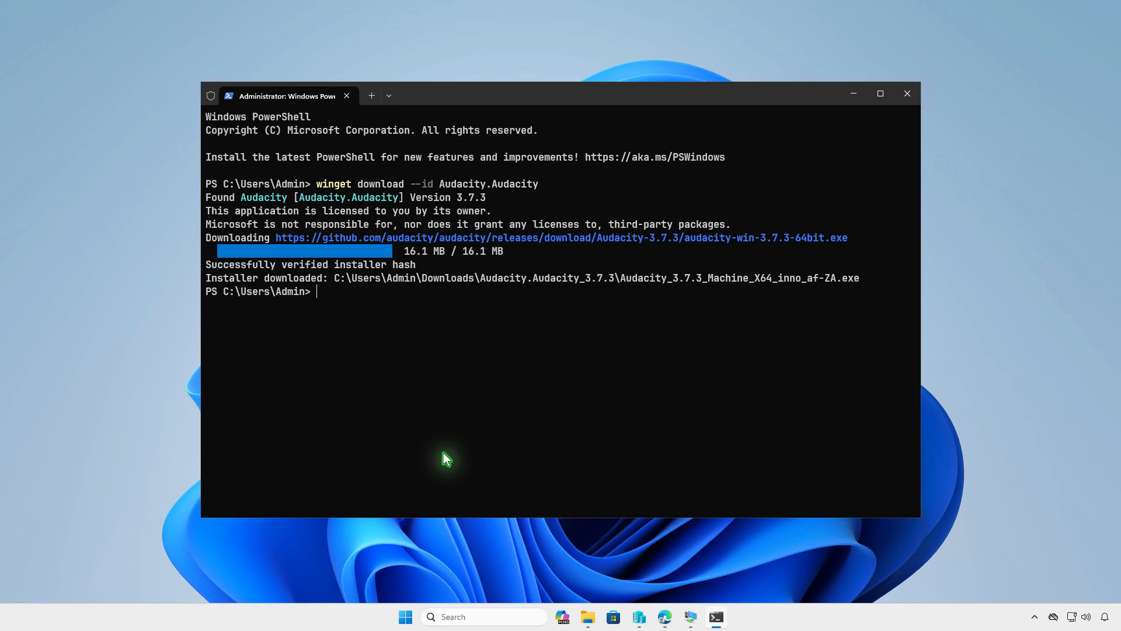
pyautogui.click(859, 98)
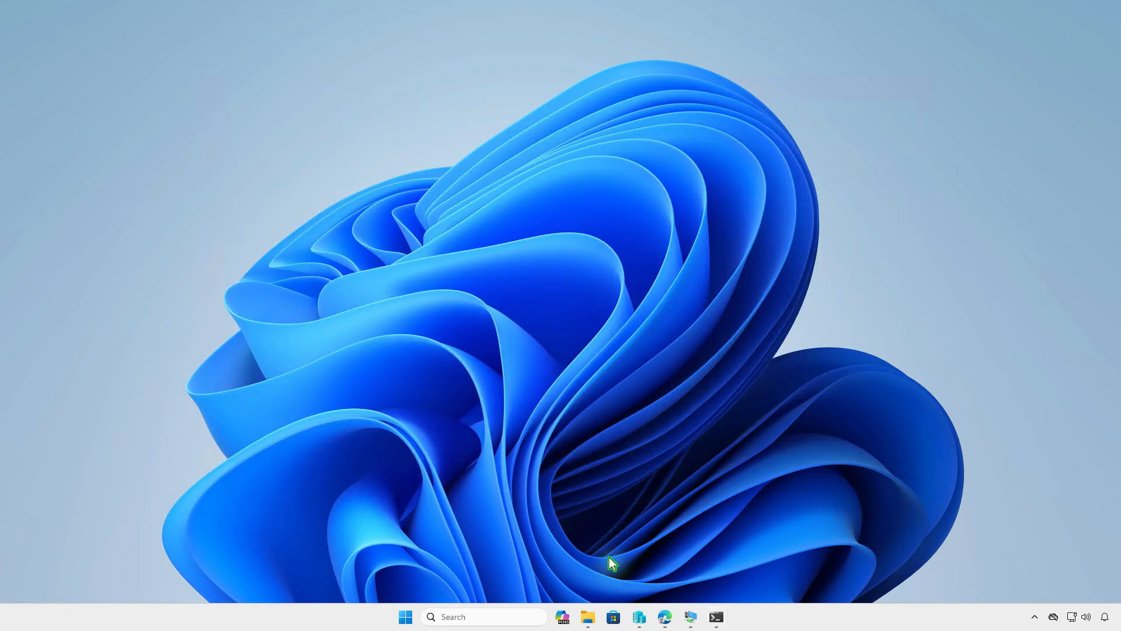
pyautogui.click(588, 616)
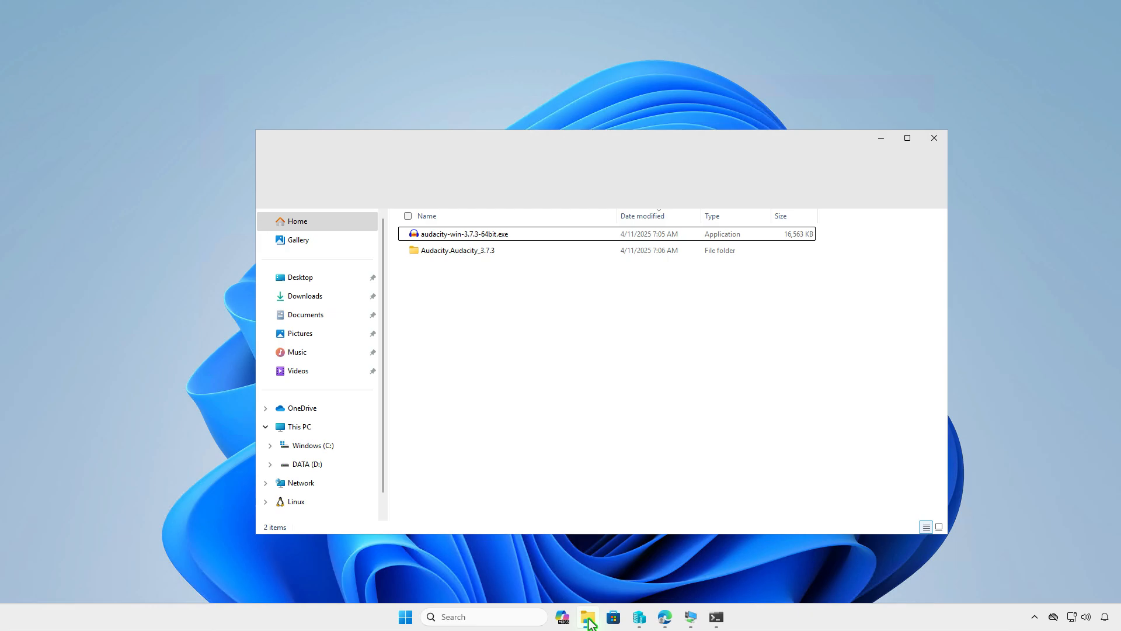
pyautogui.doubleClick(511, 251)
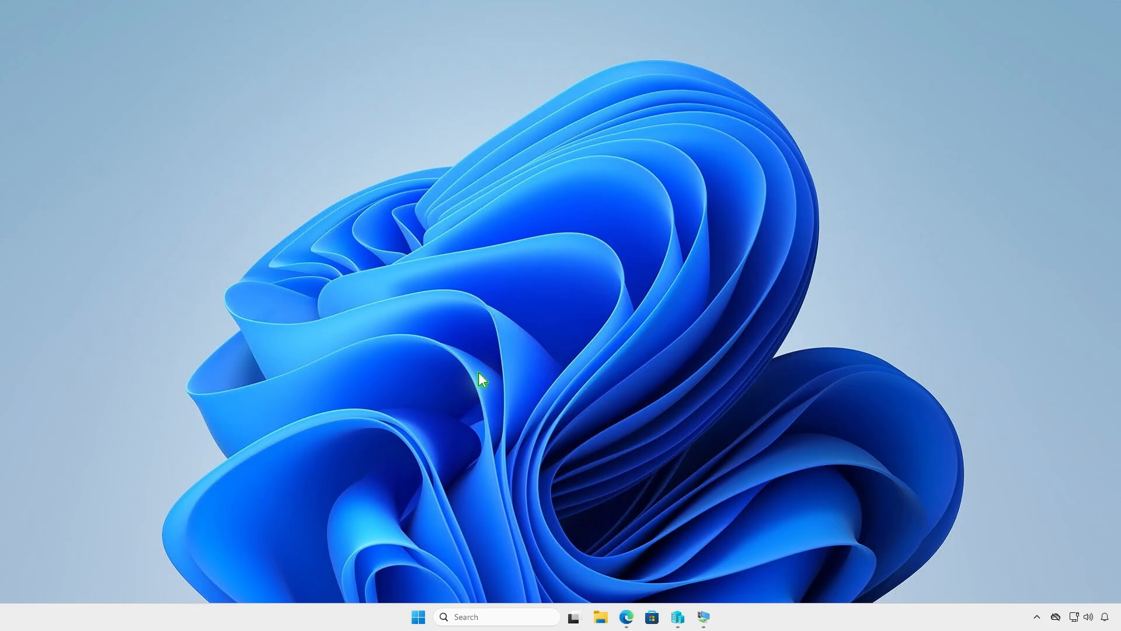
# Create a folder named Intune on the DATA (D:) drive
pyautogui.click(601, 616)
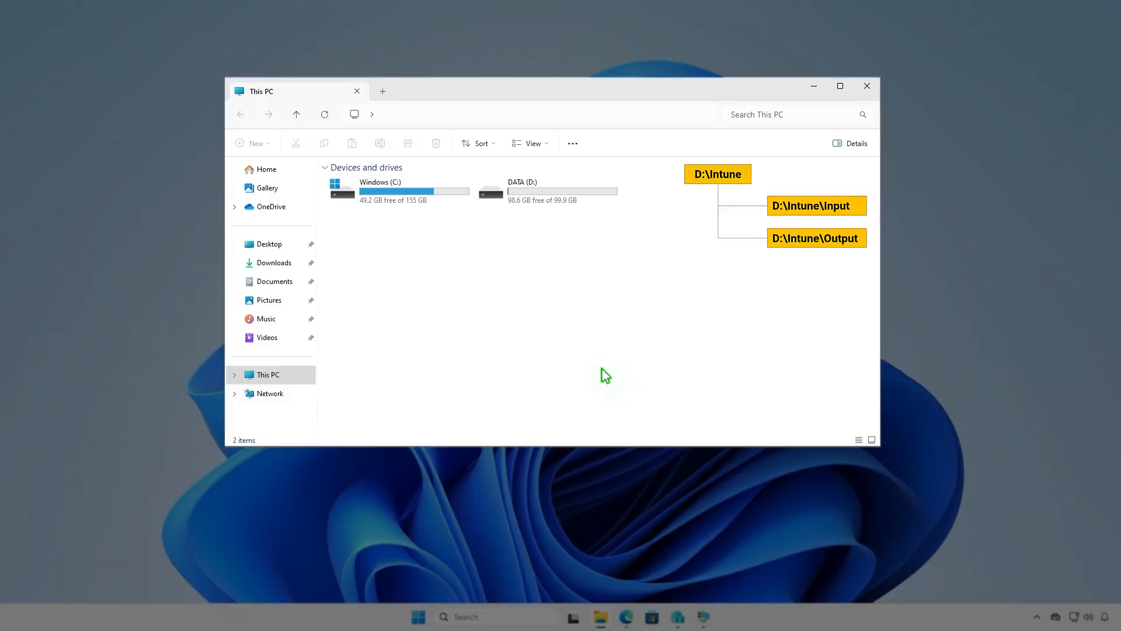
pyautogui.doubleClick(583, 197)
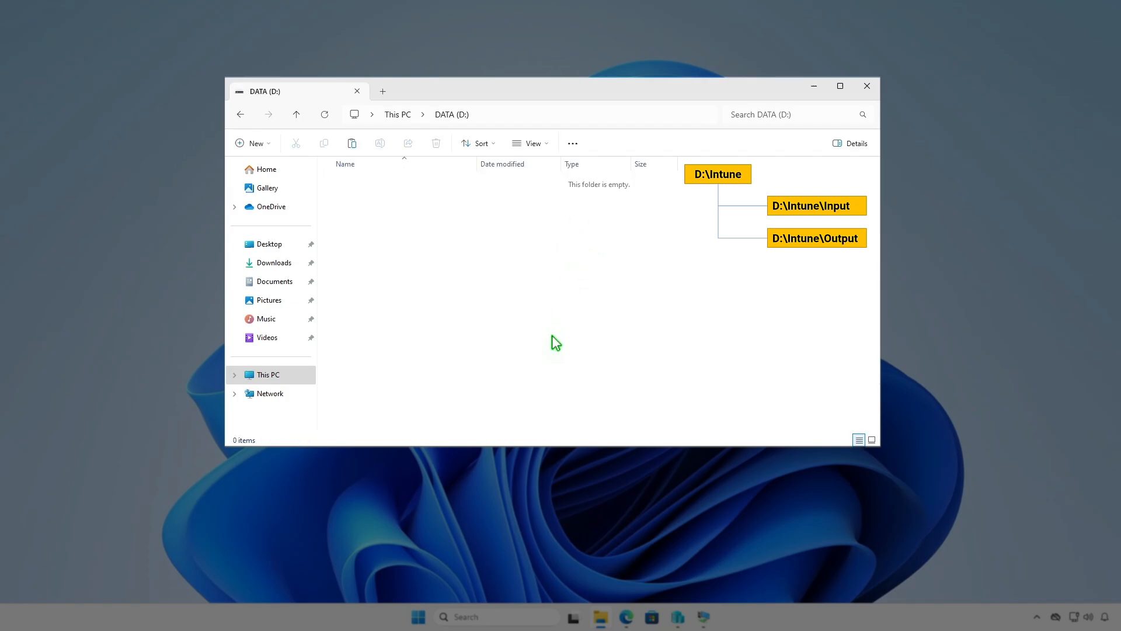
pyautogui.click(265, 144)
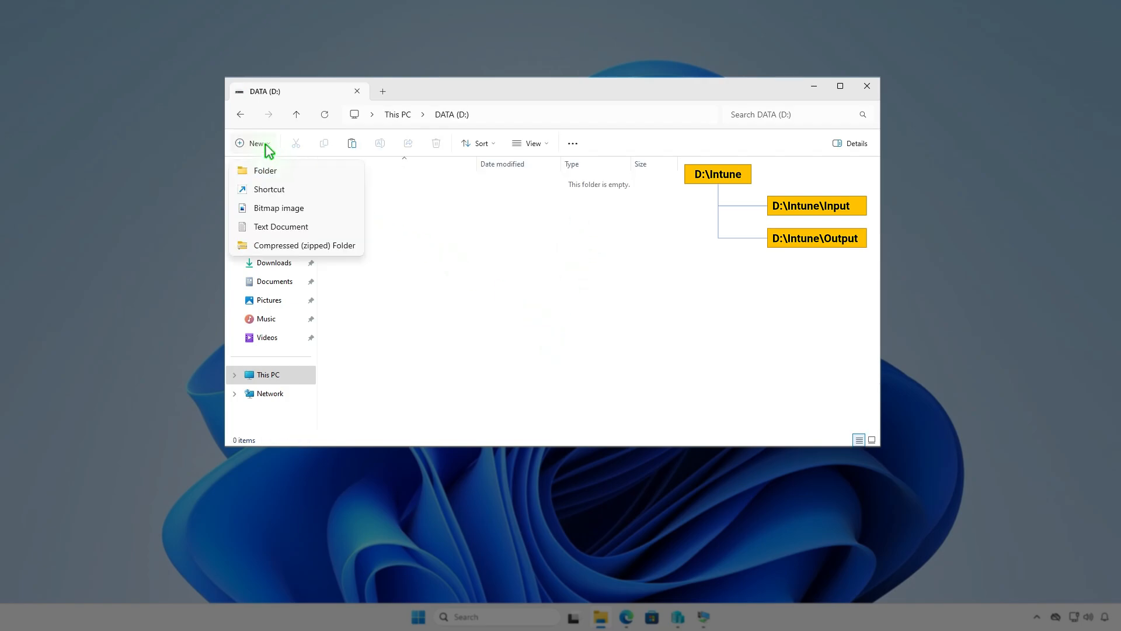
pyautogui.click(286, 170)
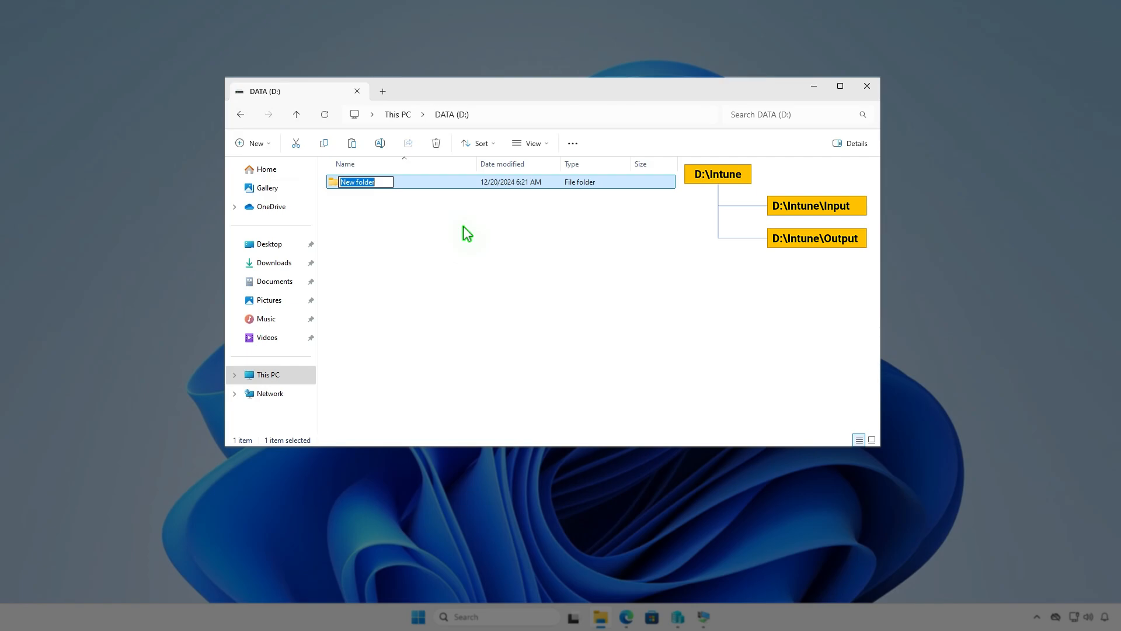
pyautogui.write('Intune')
pyautogui.press('Return')
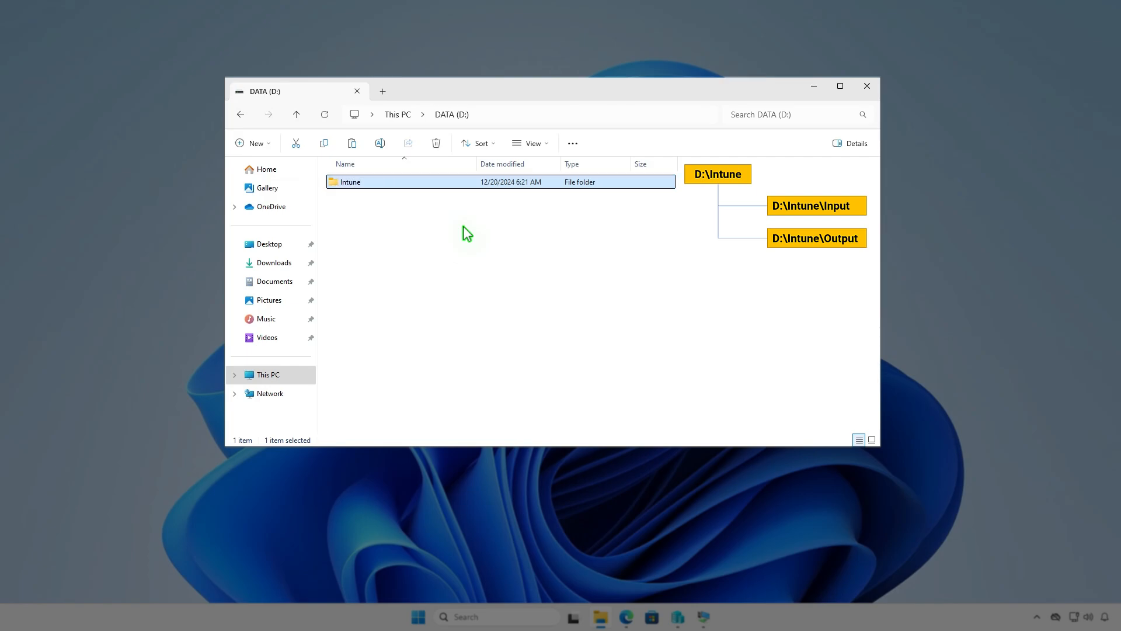
# Create two subfolders named Input and Output inside D:\Intune
pyautogui.press('Return')
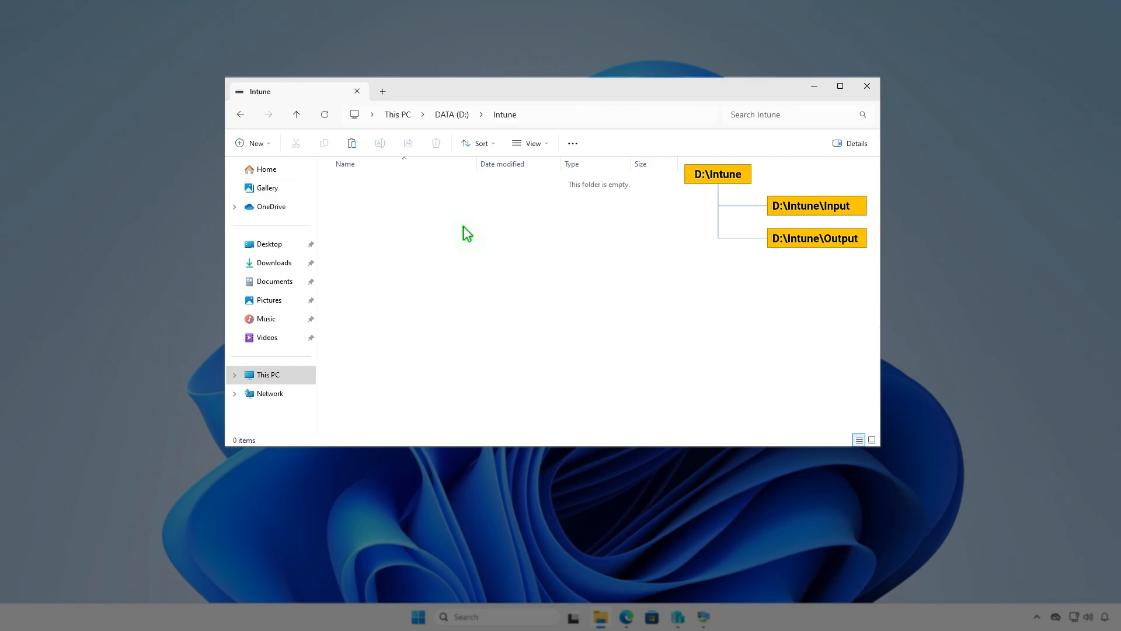
pyautogui.rightClick(464, 226)
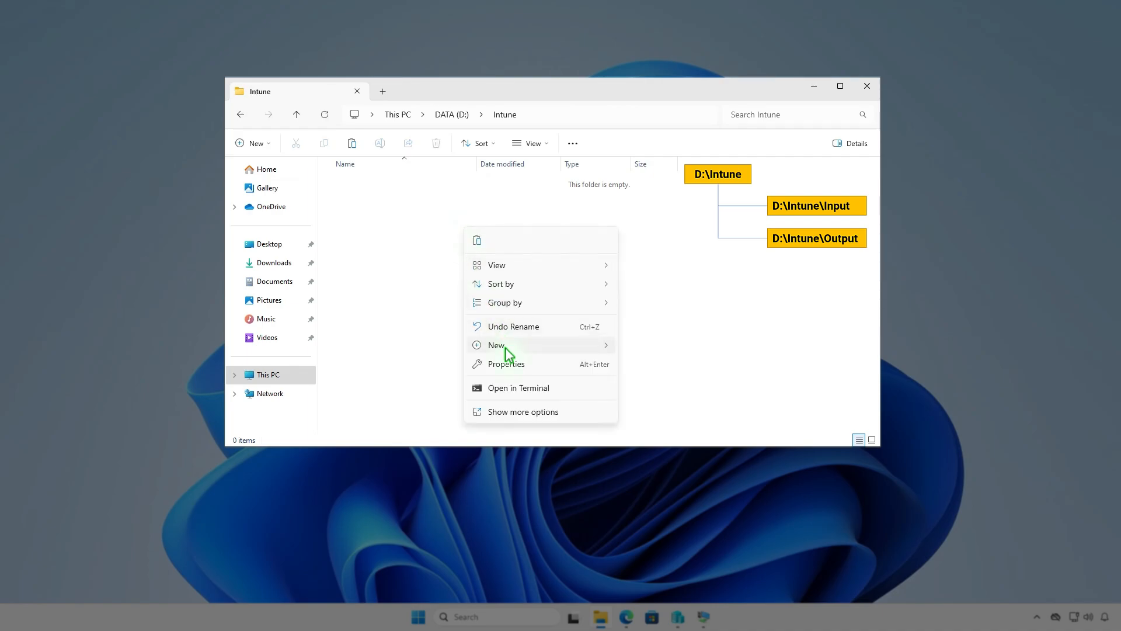
pyautogui.moveTo(505, 345)
pyautogui.click(649, 346)
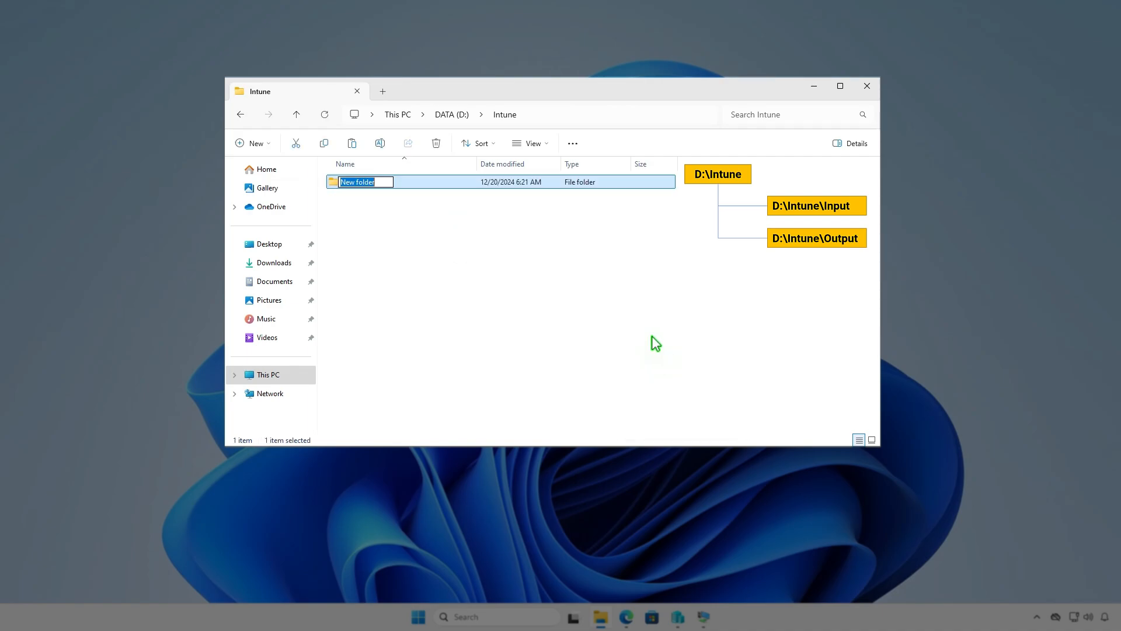
pyautogui.write('Input')
pyautogui.press('Return')
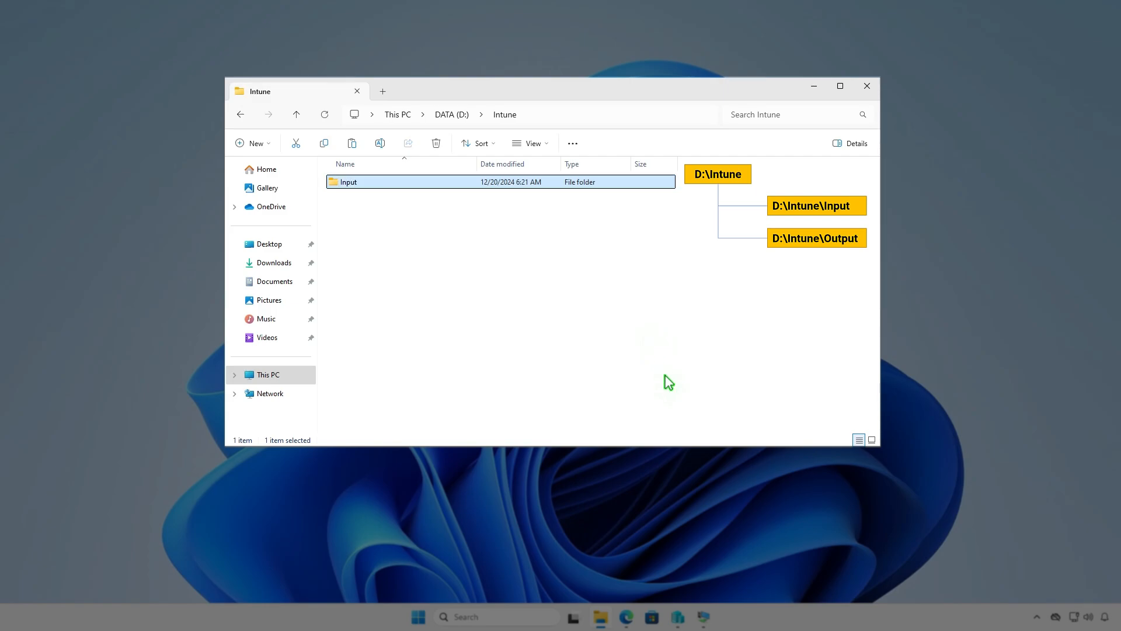
pyautogui.hotkey('ctrl', 'shift', 'n')
pyautogui.write('Output')
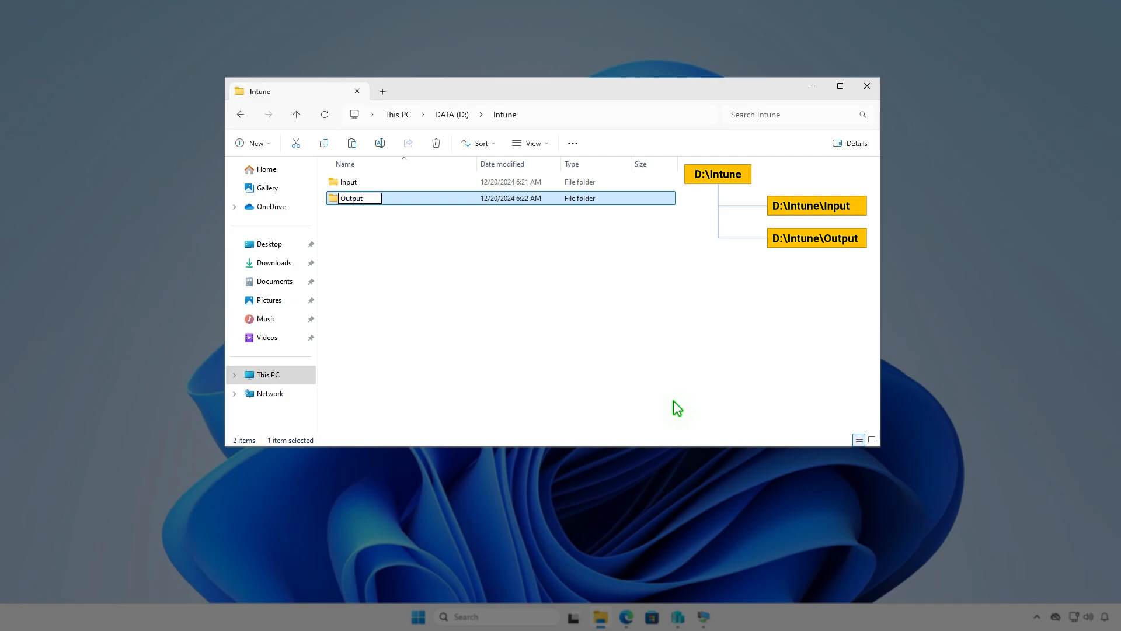
pyautogui.click(609, 313)
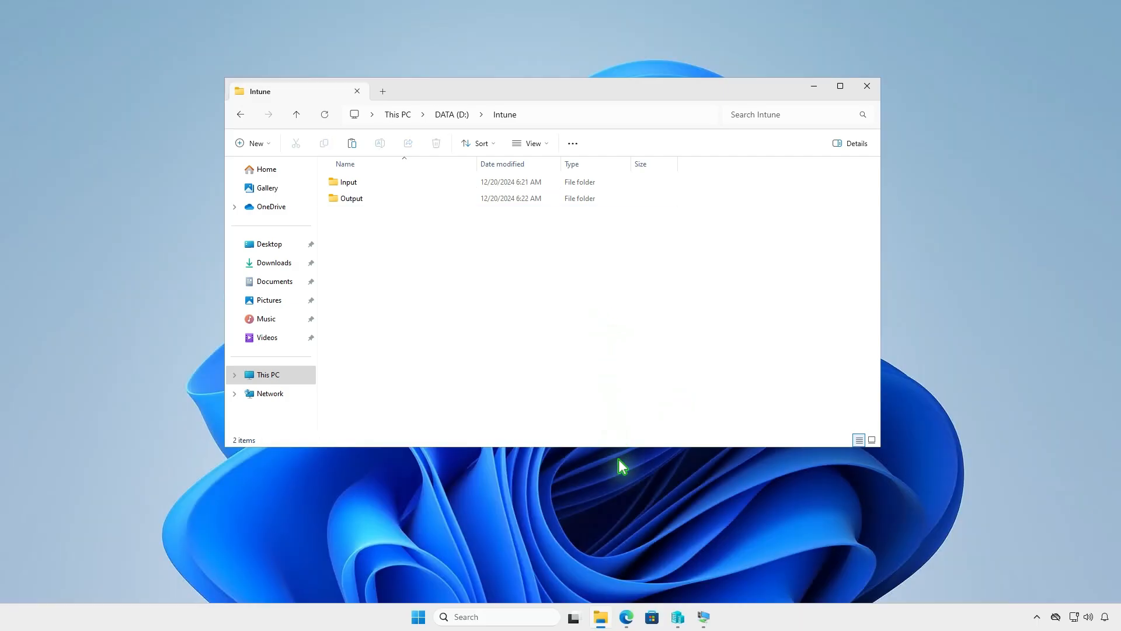
# Switch to Edge and download the source code zip of the latest Microsoft-Win32-Content-Prep-Tool release from GitHub
pyautogui.click(626, 616)
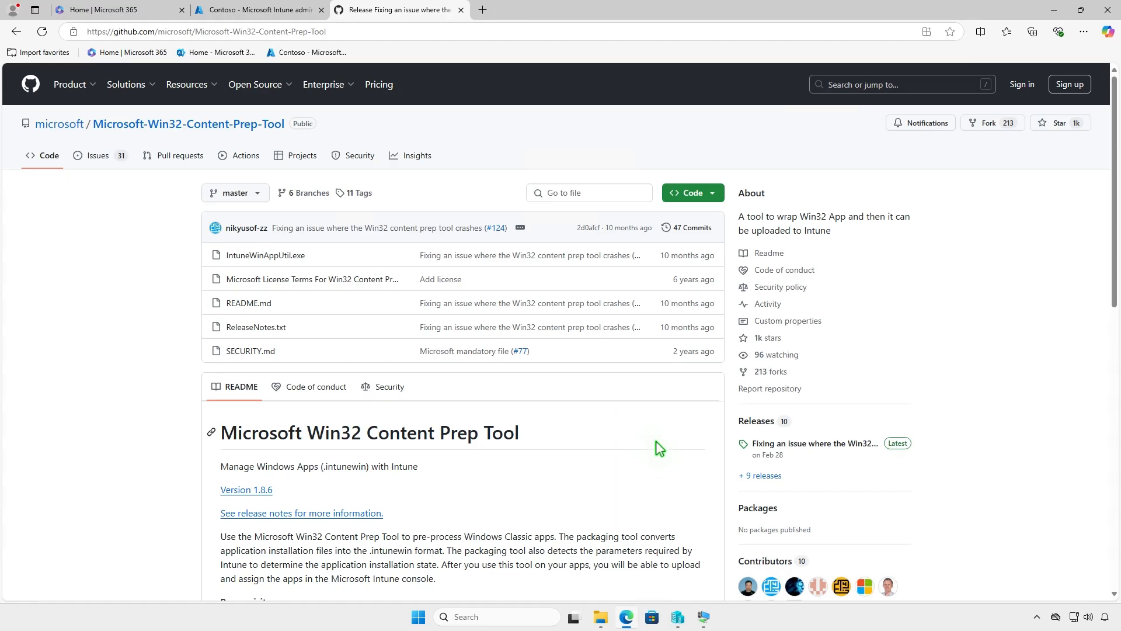
pyautogui.click(844, 444)
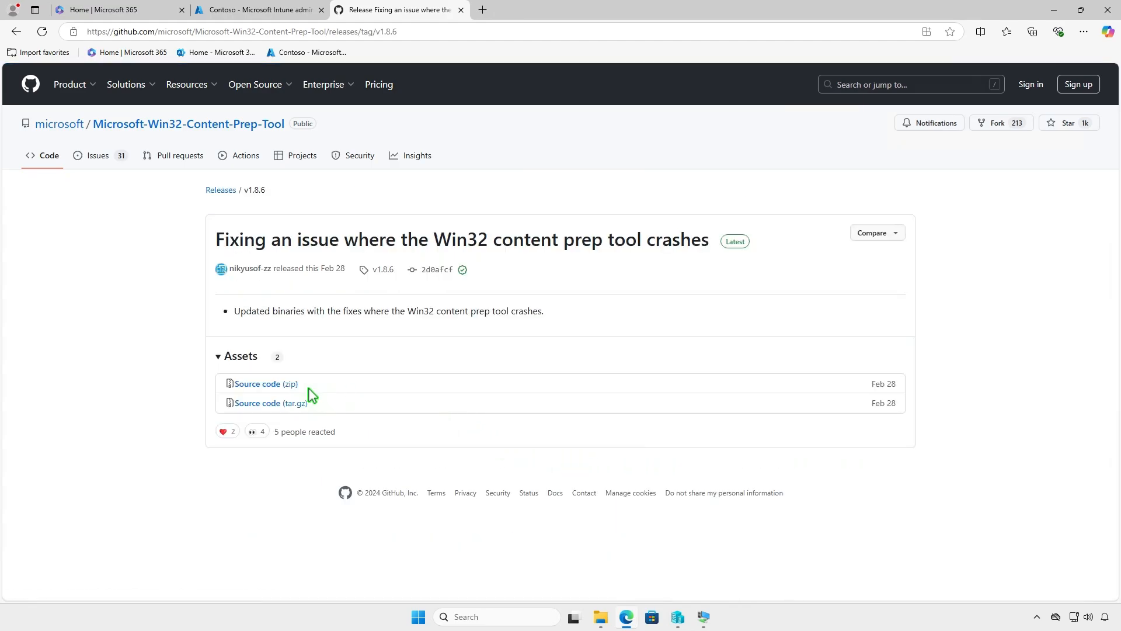
pyautogui.click(292, 386)
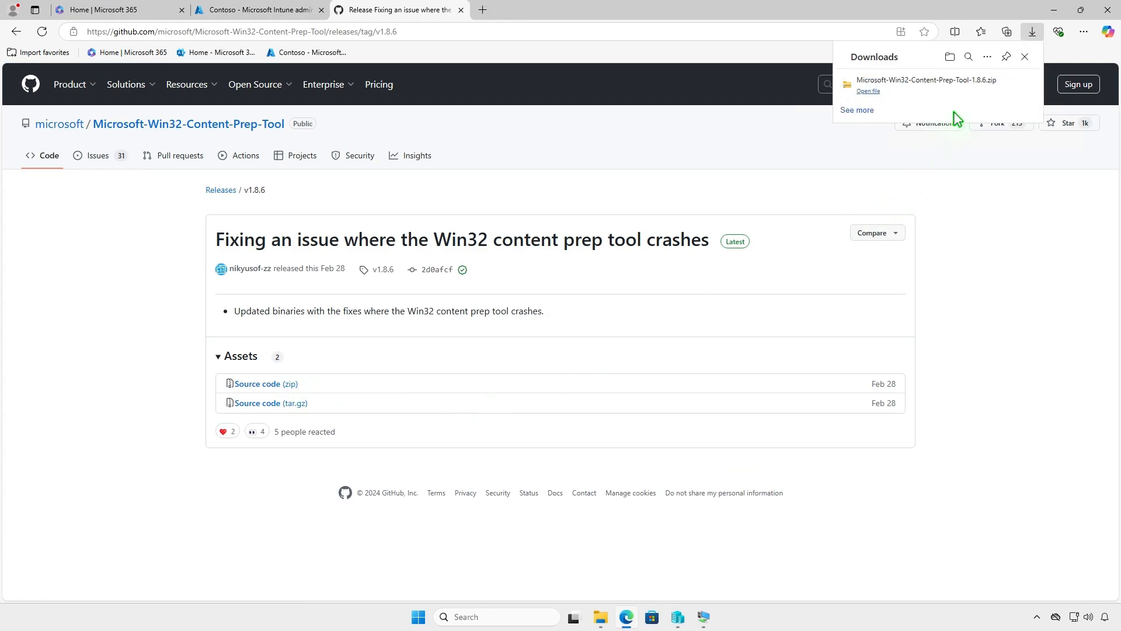
# Extract the downloaded Microsoft-Win32-Content-Prep-Tool-1.8.6 archive into the suggested folder in Downloads
pyautogui.click(989, 86)
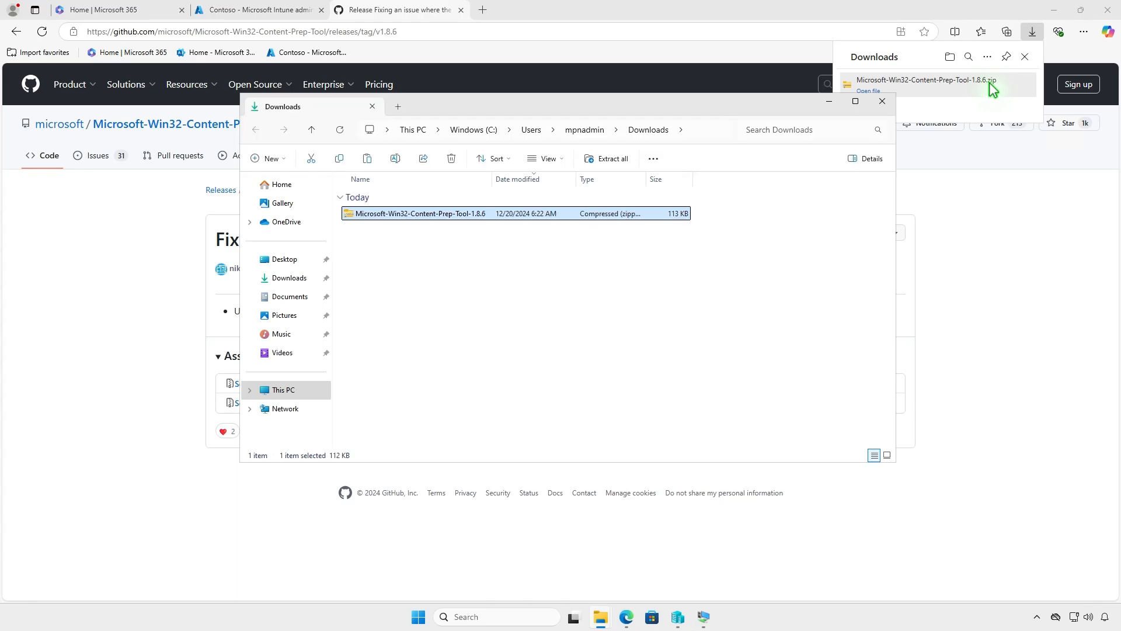
pyautogui.click(1056, 11)
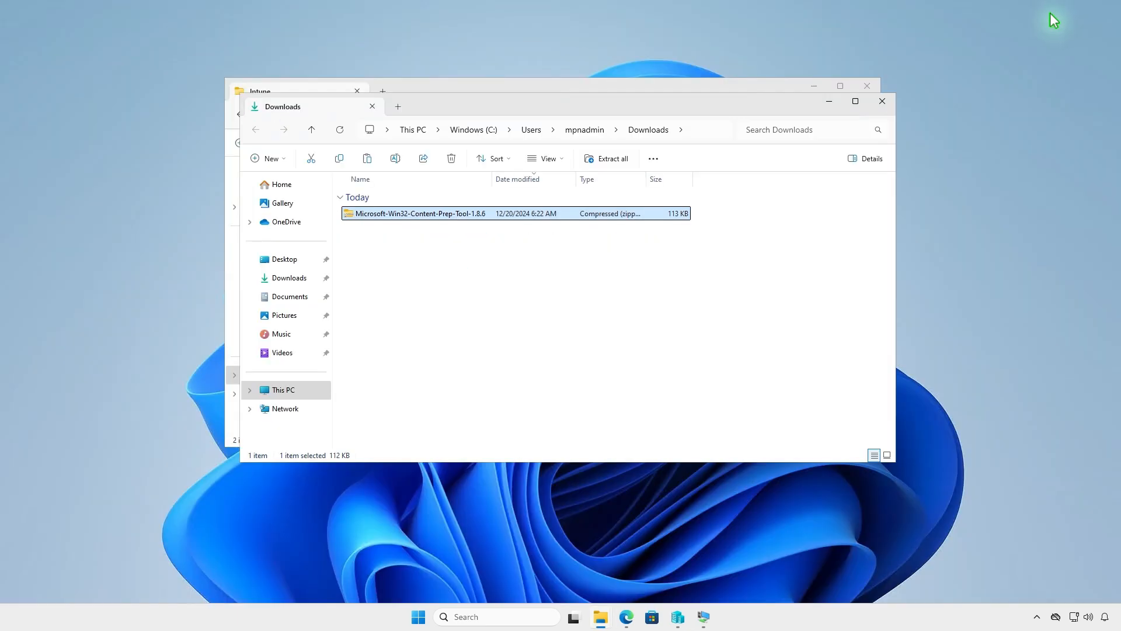
pyautogui.click(612, 160)
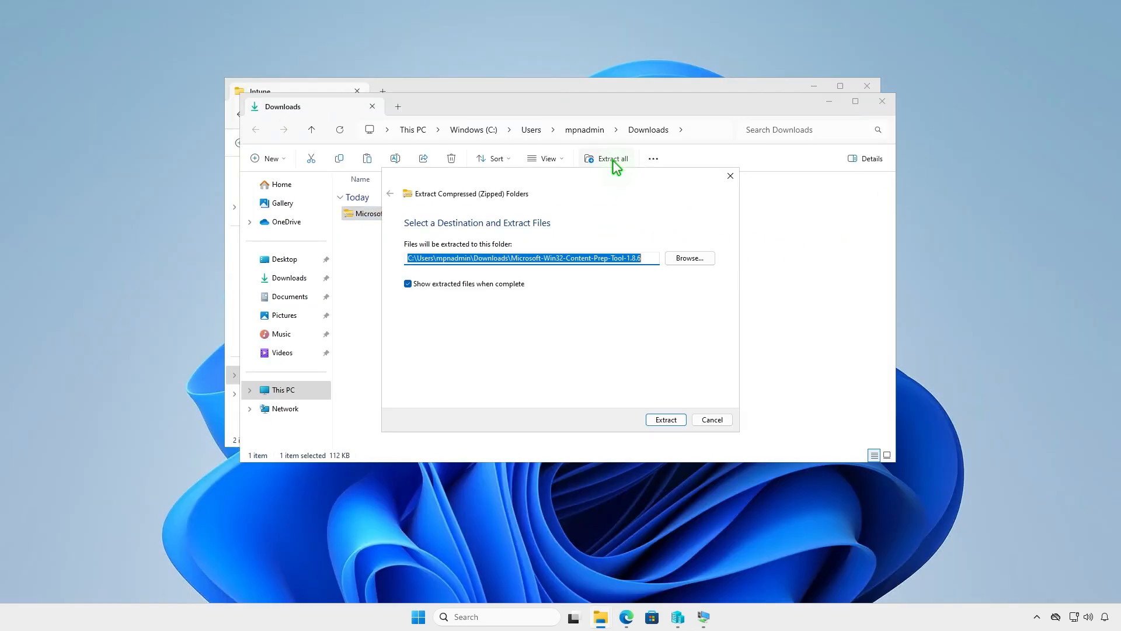
pyautogui.click(657, 418)
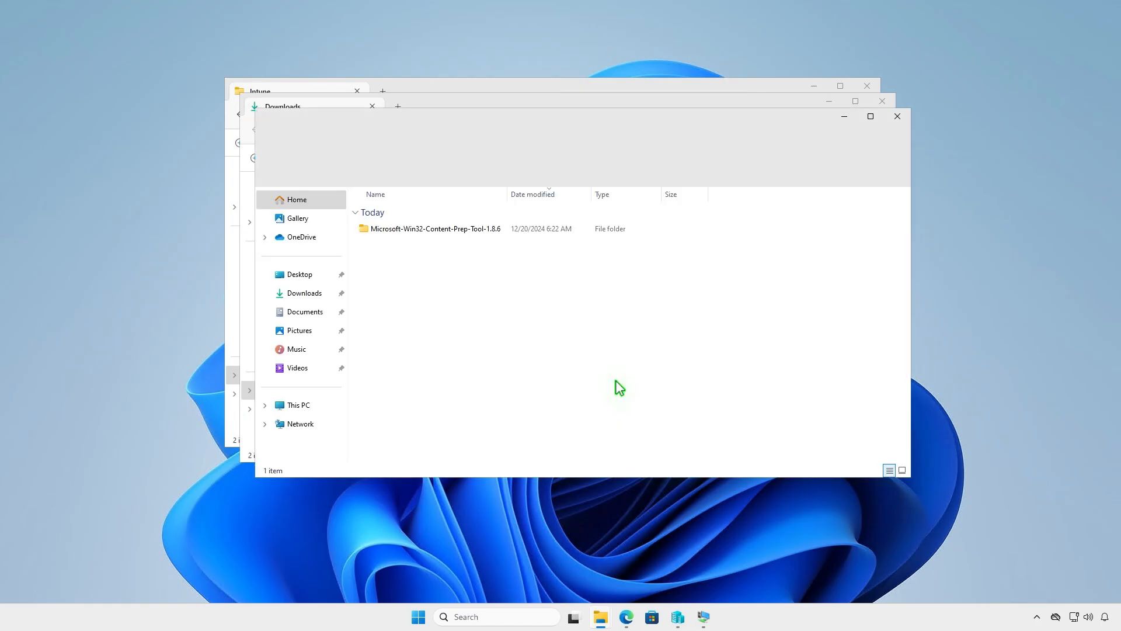
# Copy IntuneWinAppUtil from the extracted tool folder into D:\Intune and put the Explorer windows away
pyautogui.doubleClick(500, 229)
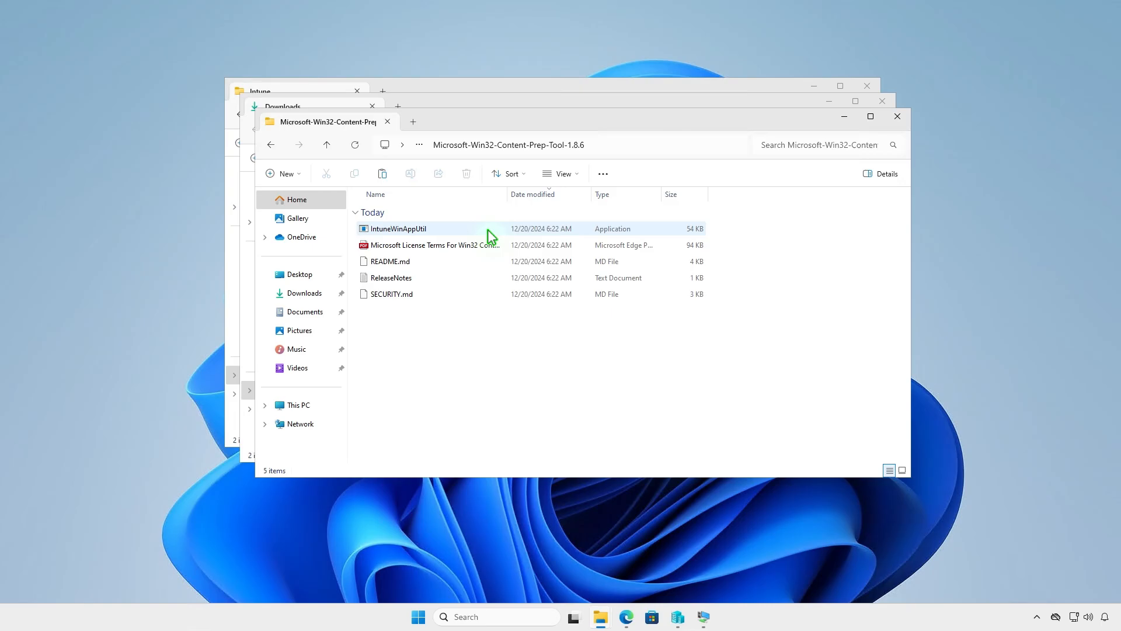
pyautogui.click(448, 227)
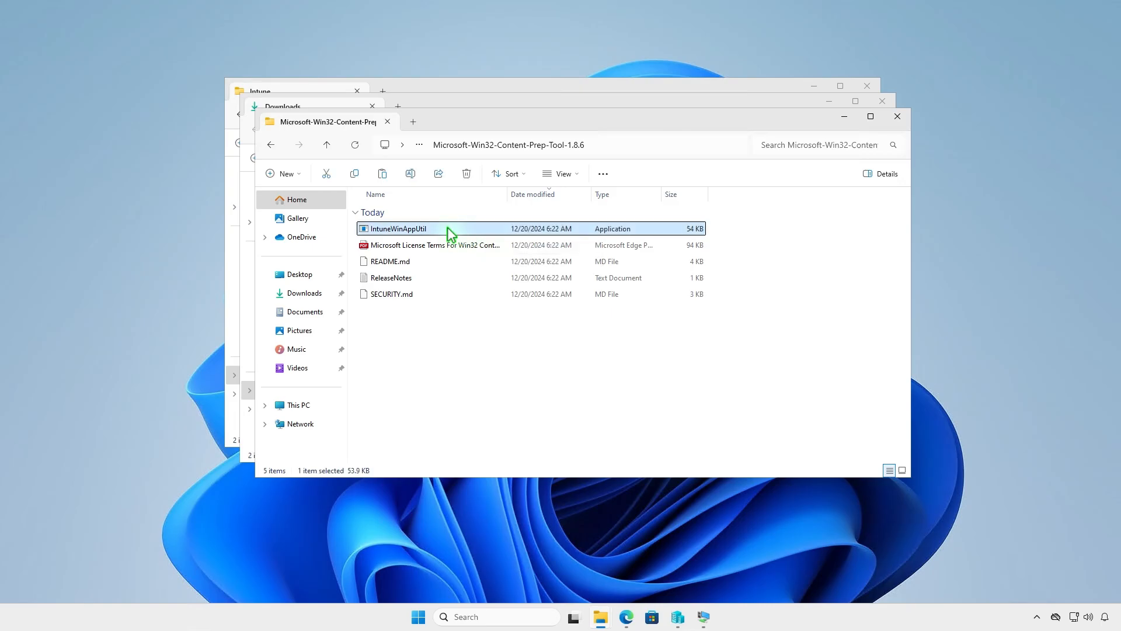
pyautogui.rightClick(448, 233)
pyautogui.click(484, 243)
pyautogui.click(898, 117)
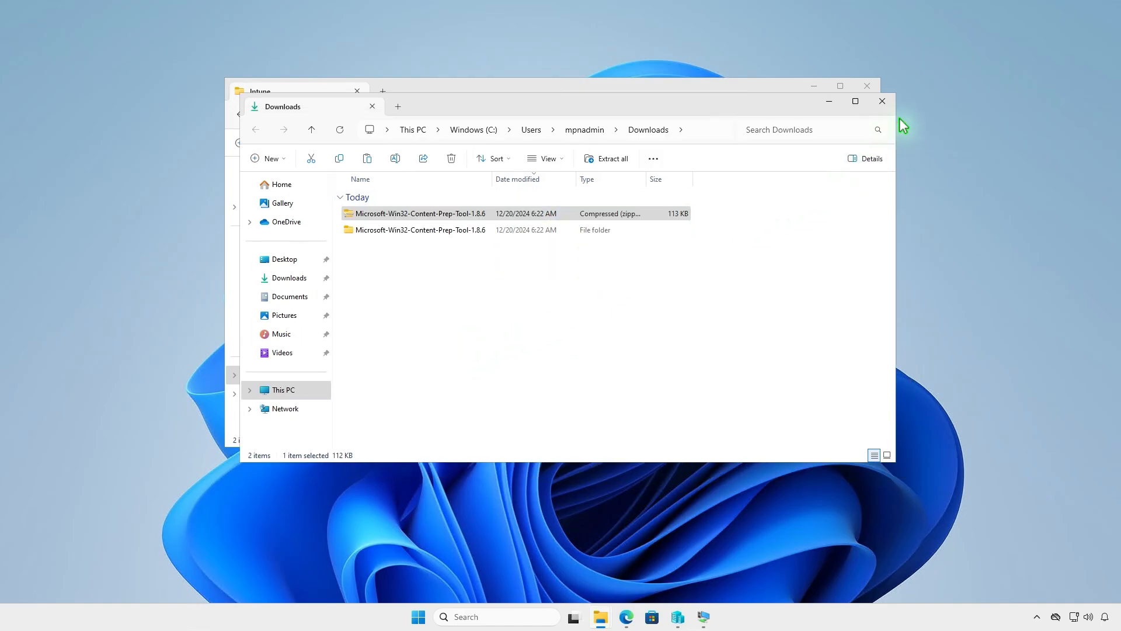
pyautogui.click(882, 101)
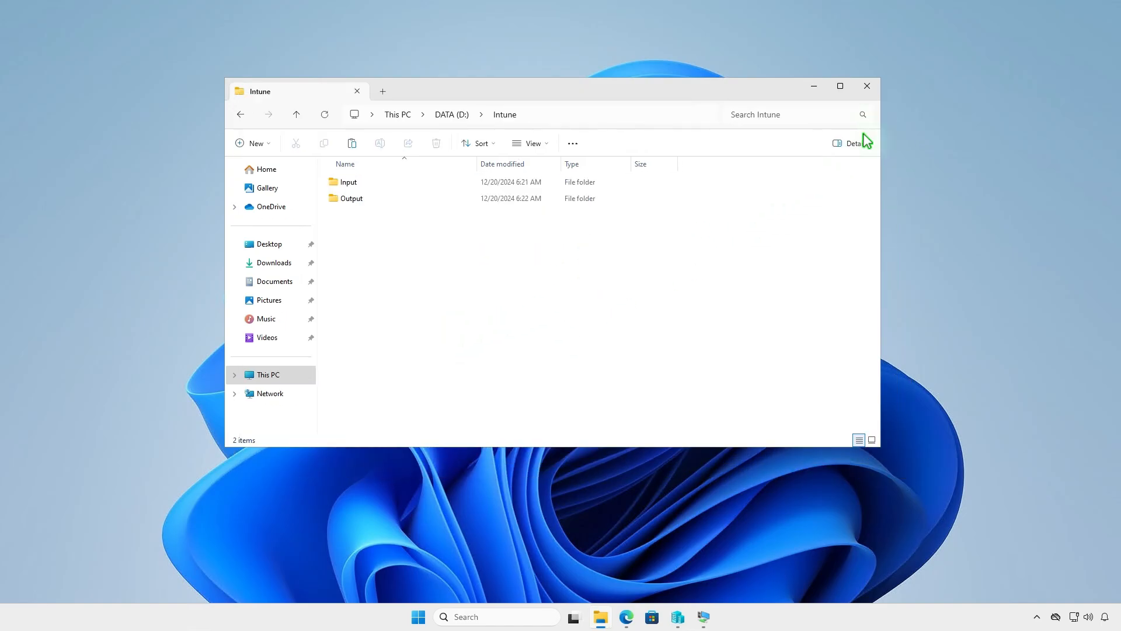
pyautogui.rightClick(401, 251)
pyautogui.click(415, 268)
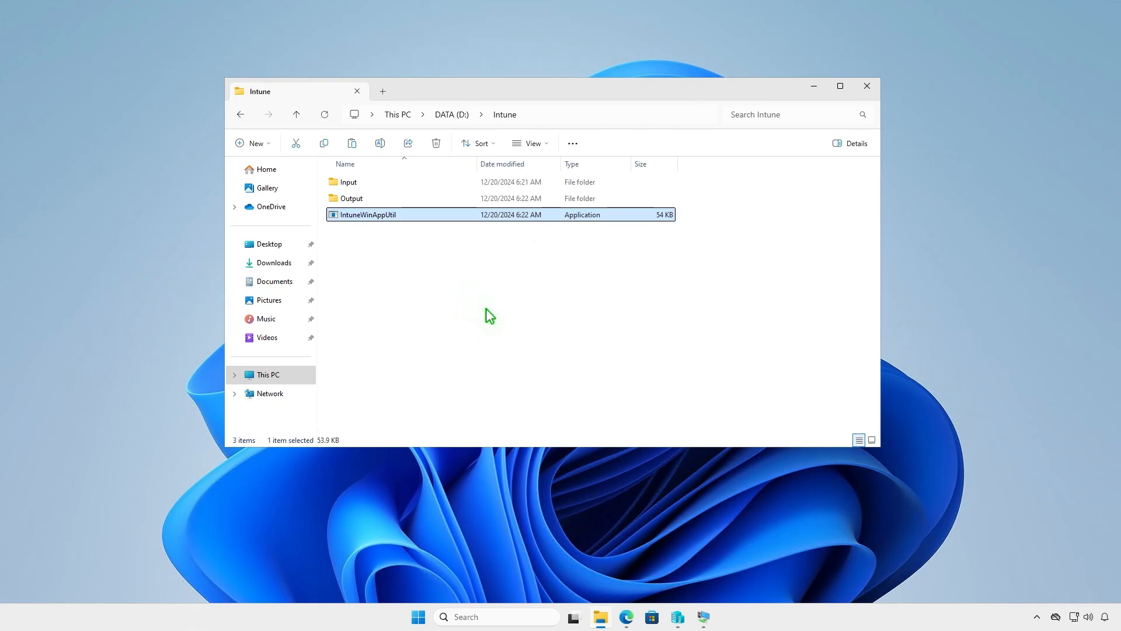
pyautogui.click(490, 316)
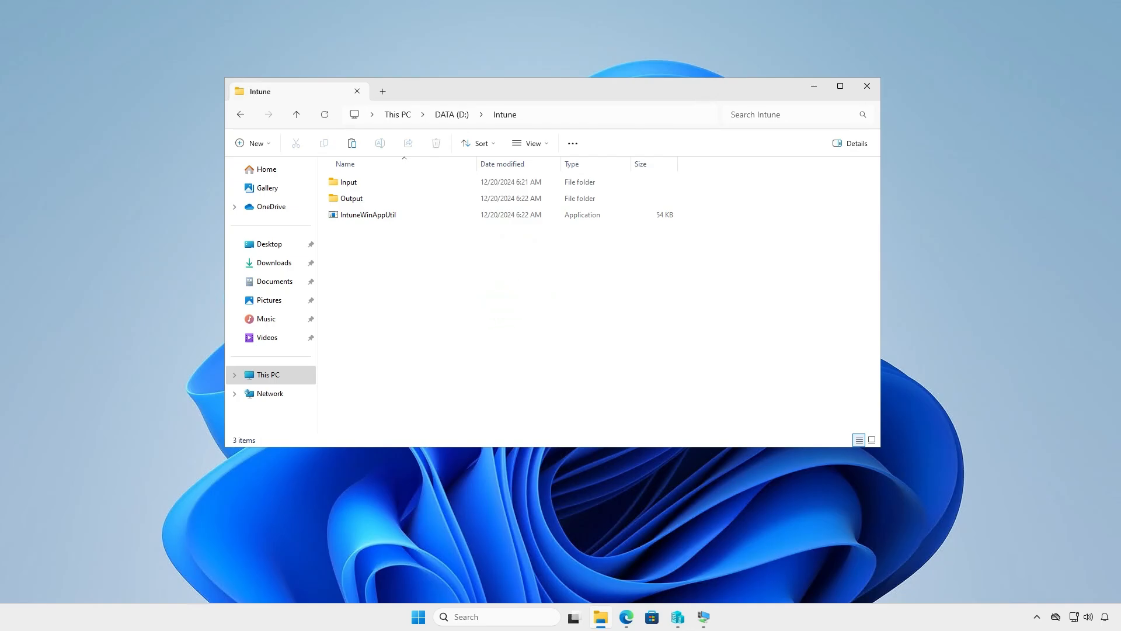
pyautogui.click(814, 86)
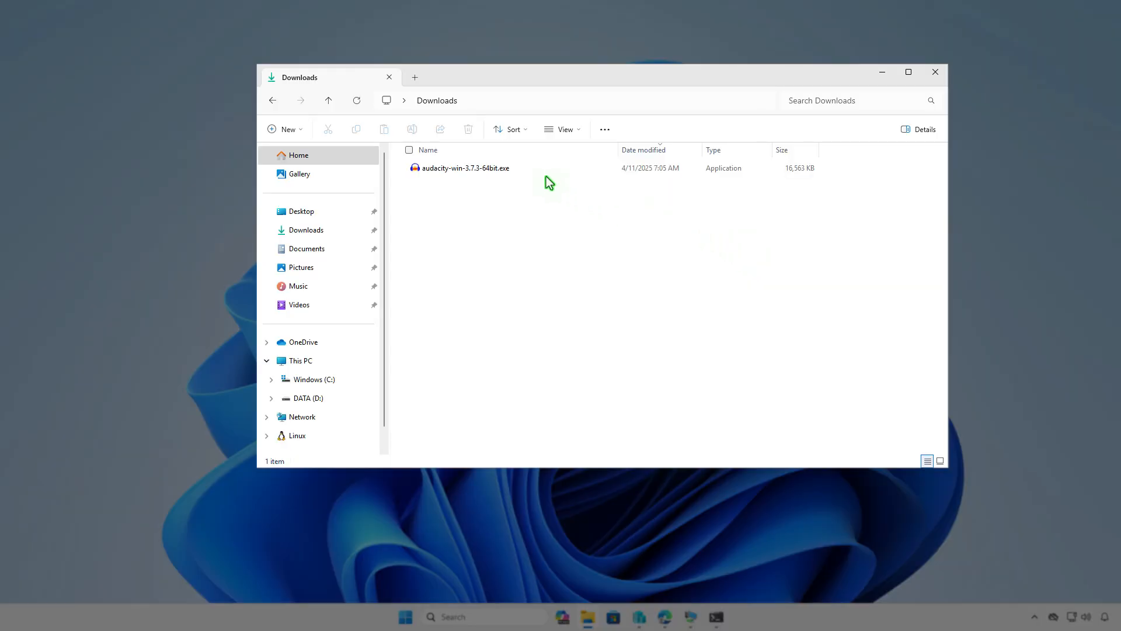
# Rename the installer audacity-win-3.7.3-64bit.exe in Downloads to setup.exe
pyautogui.click(526, 170)
pyautogui.click(519, 170)
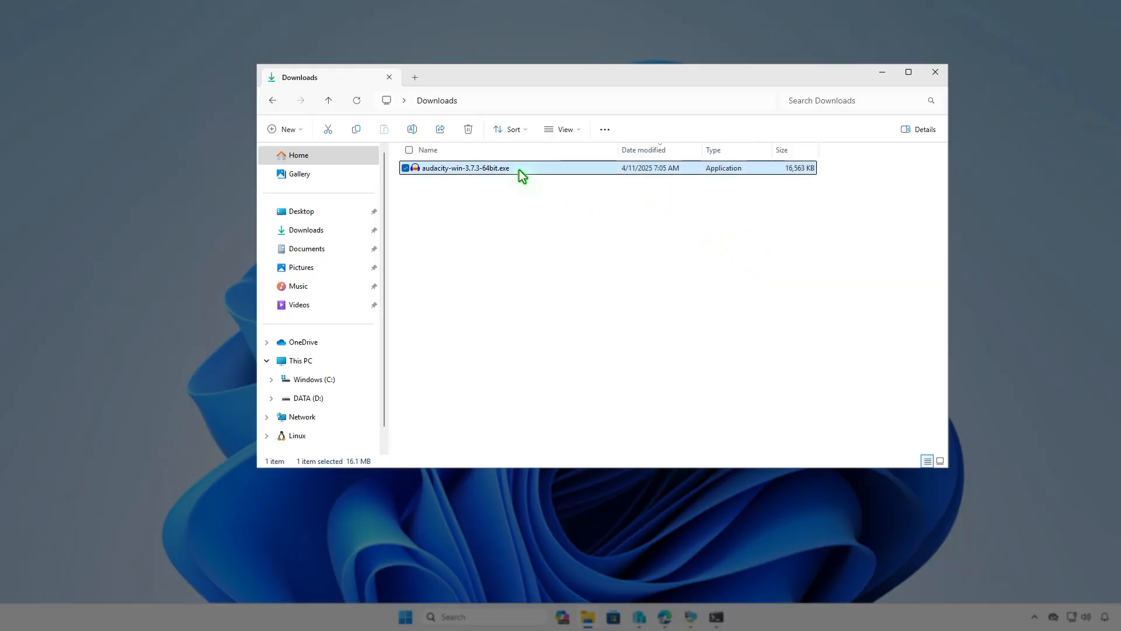
pyautogui.write('setup')
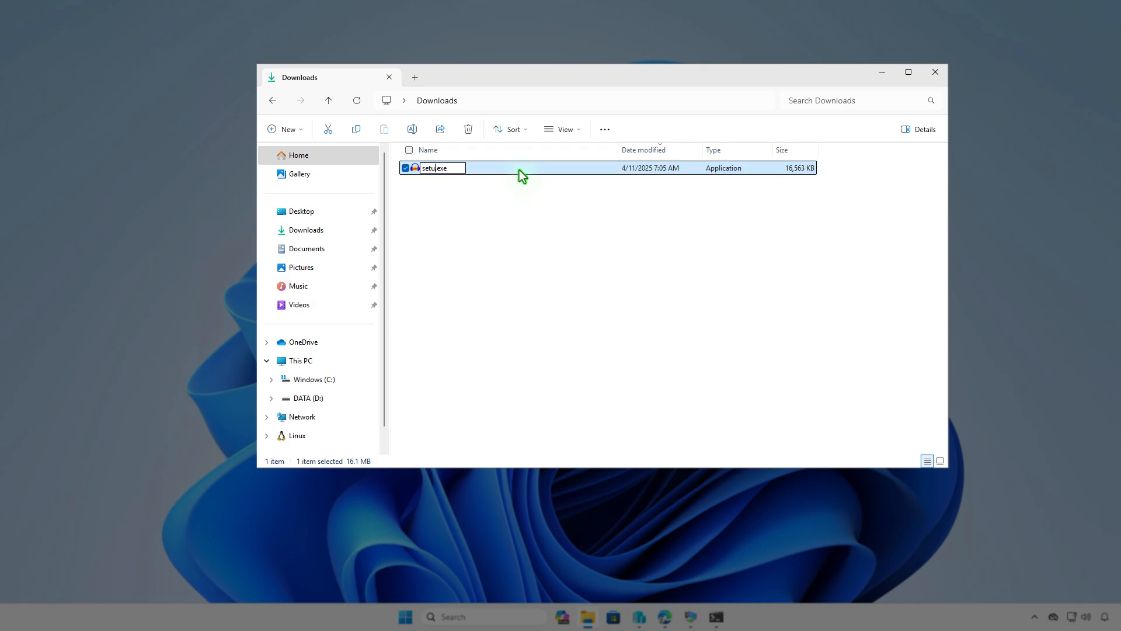
pyautogui.press('Return')
# Copy setup.exe from Downloads into D:\Intune\Input, then return to the Intune folder and put the Explorer window away
pyautogui.rightClick(520, 170)
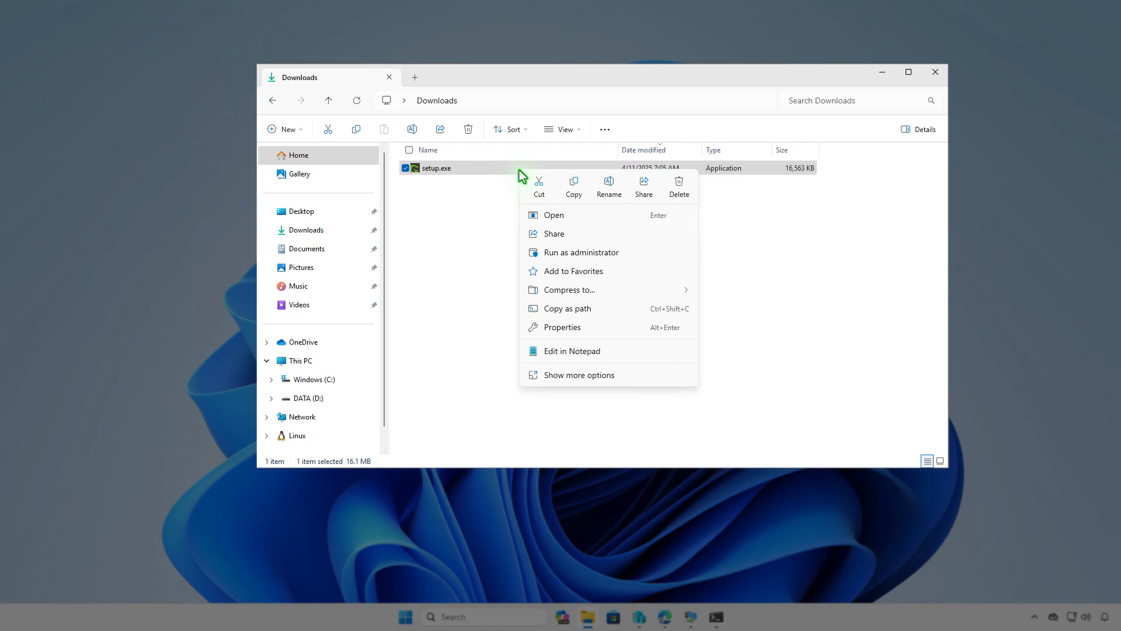
pyautogui.click(574, 186)
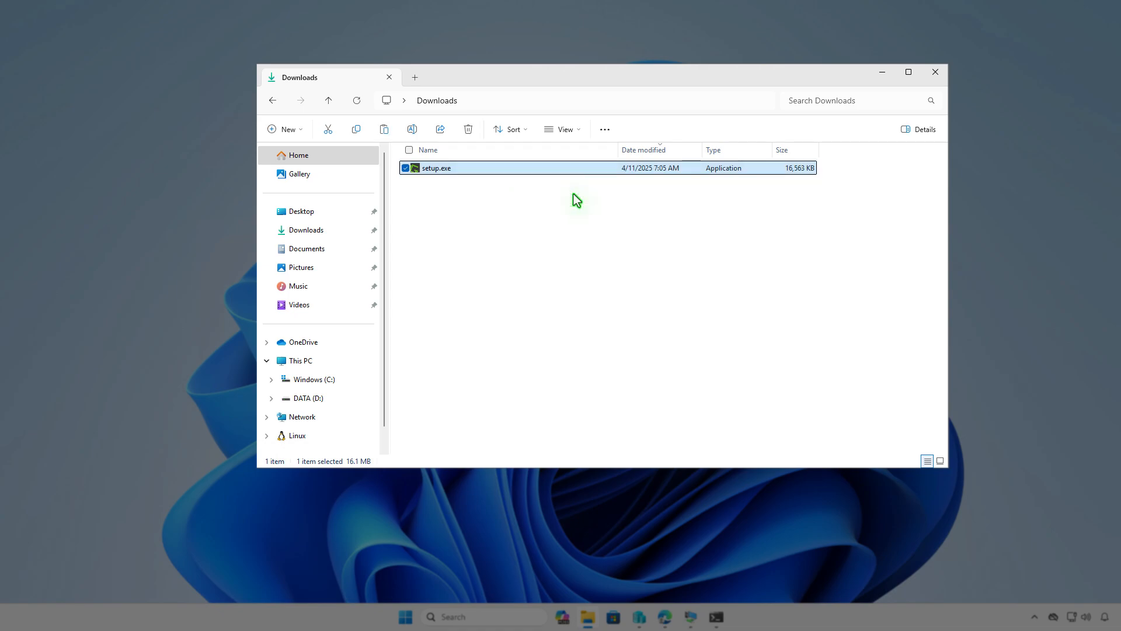
pyautogui.click(337, 362)
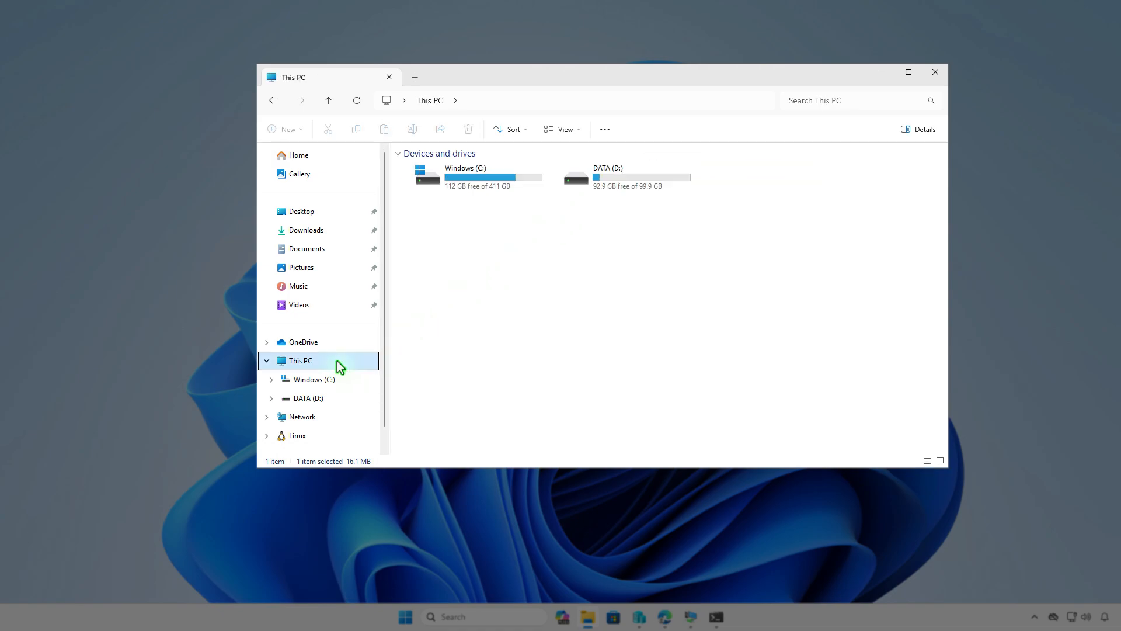
pyautogui.doubleClick(637, 188)
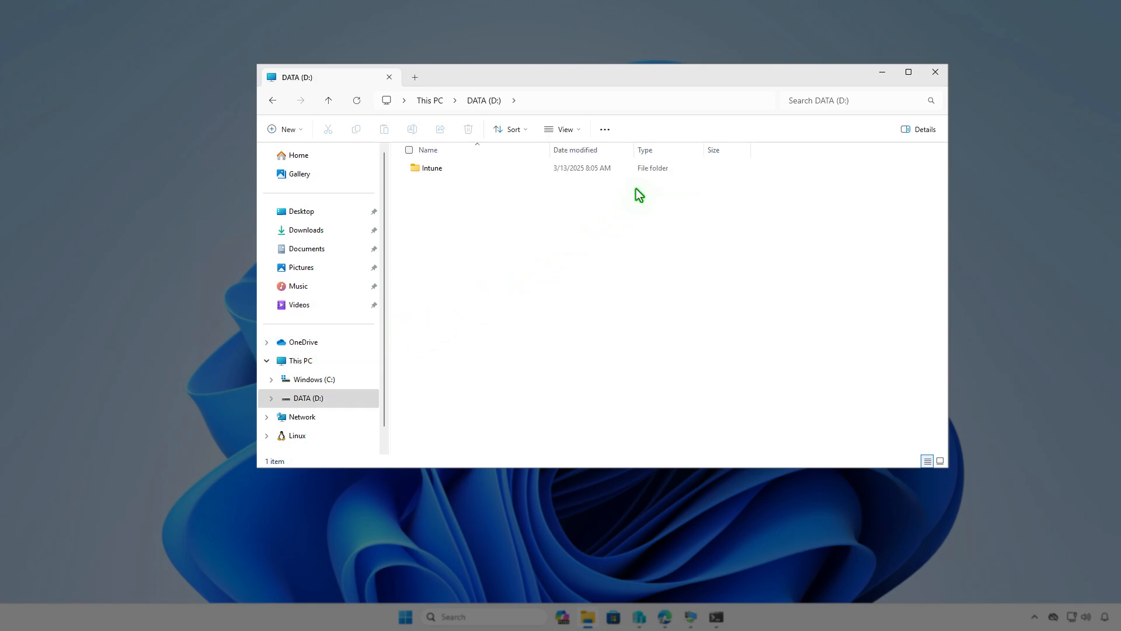
pyautogui.doubleClick(501, 167)
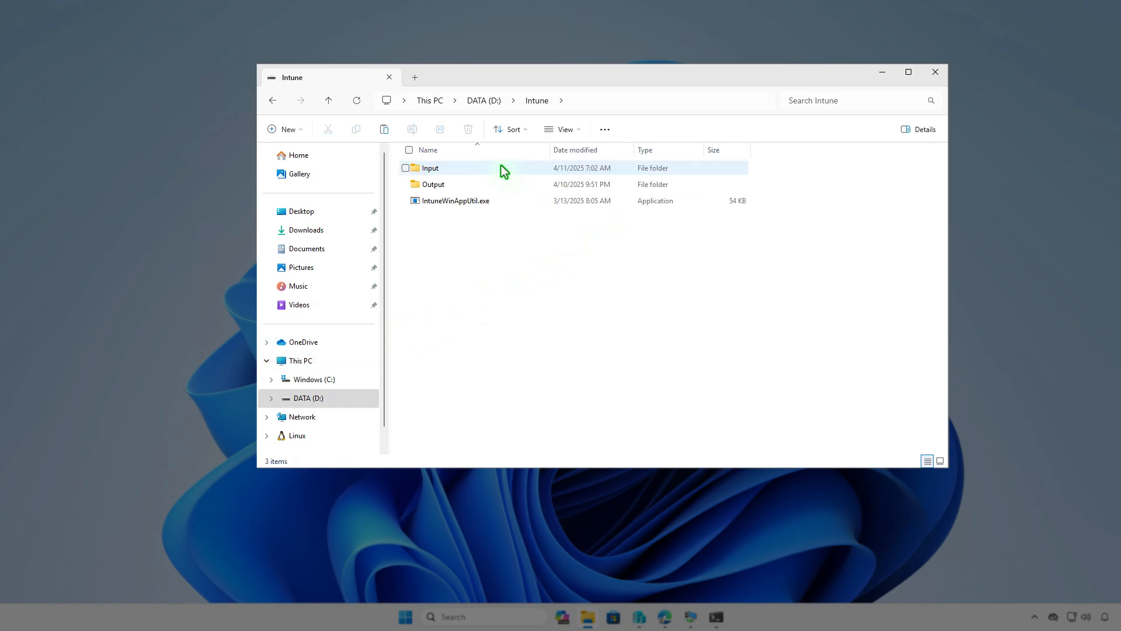
pyautogui.doubleClick(501, 169)
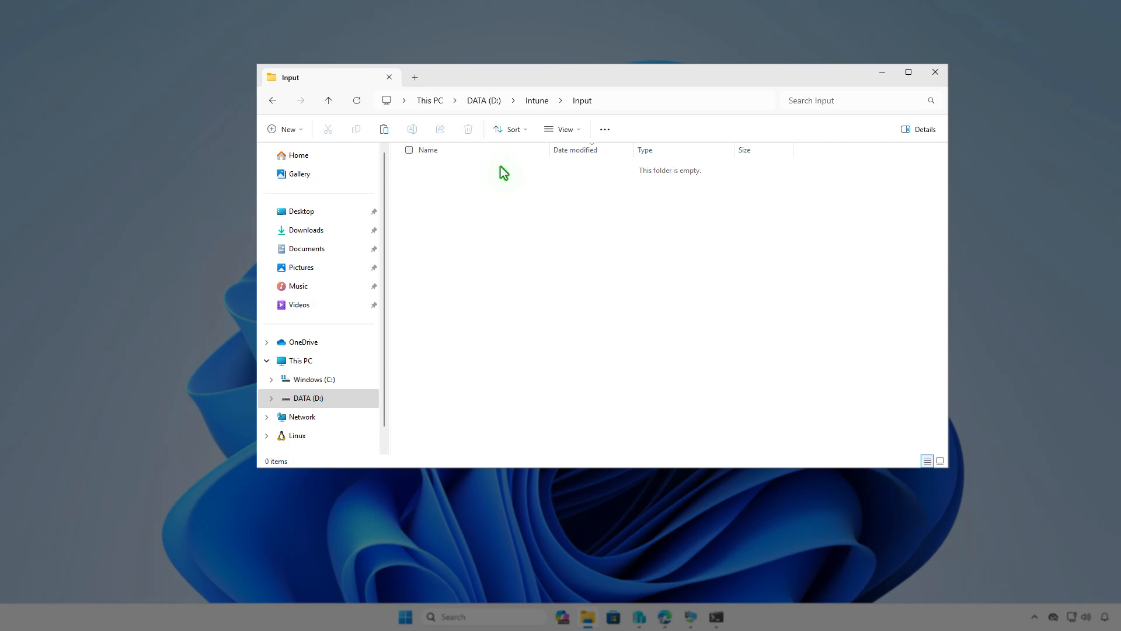
pyautogui.rightClick(500, 199)
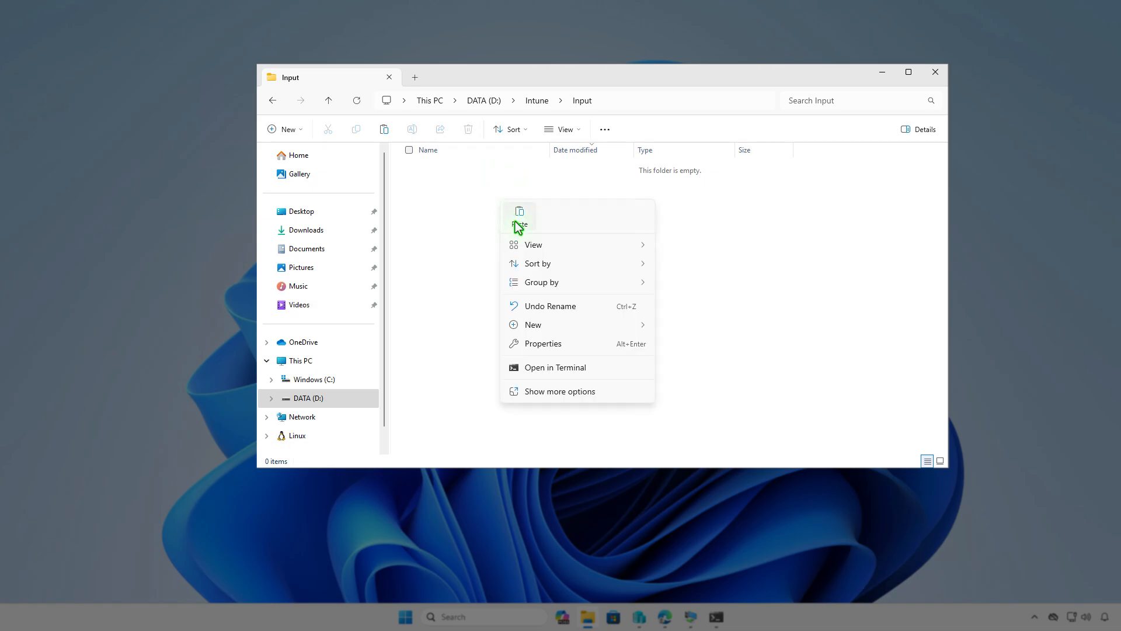
pyautogui.click(519, 217)
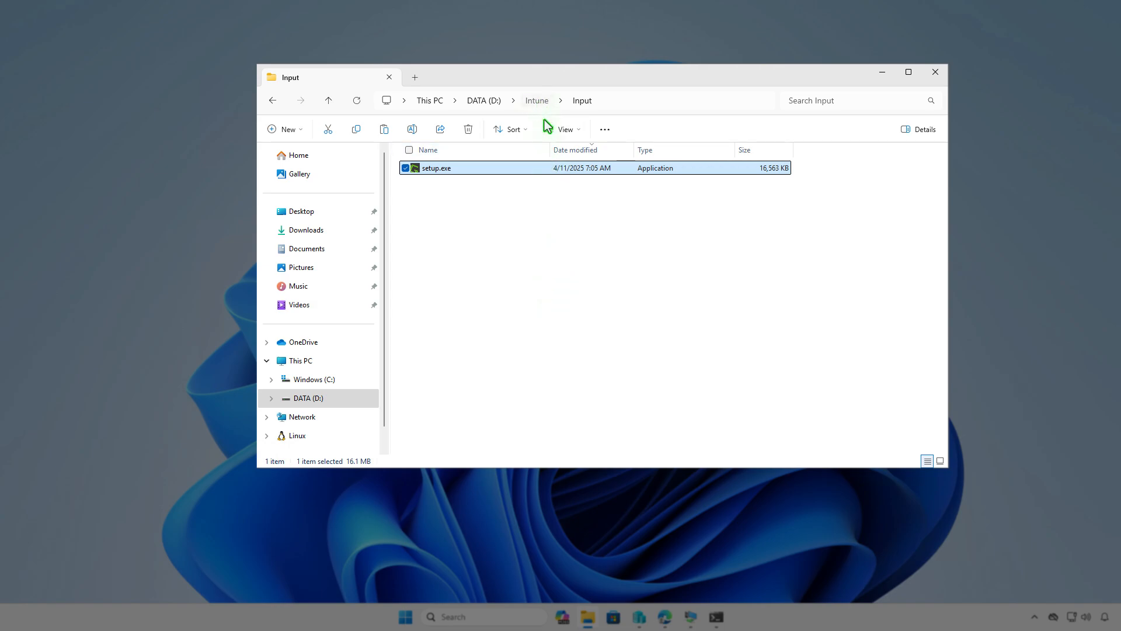
pyautogui.click(537, 101)
pyautogui.click(568, 294)
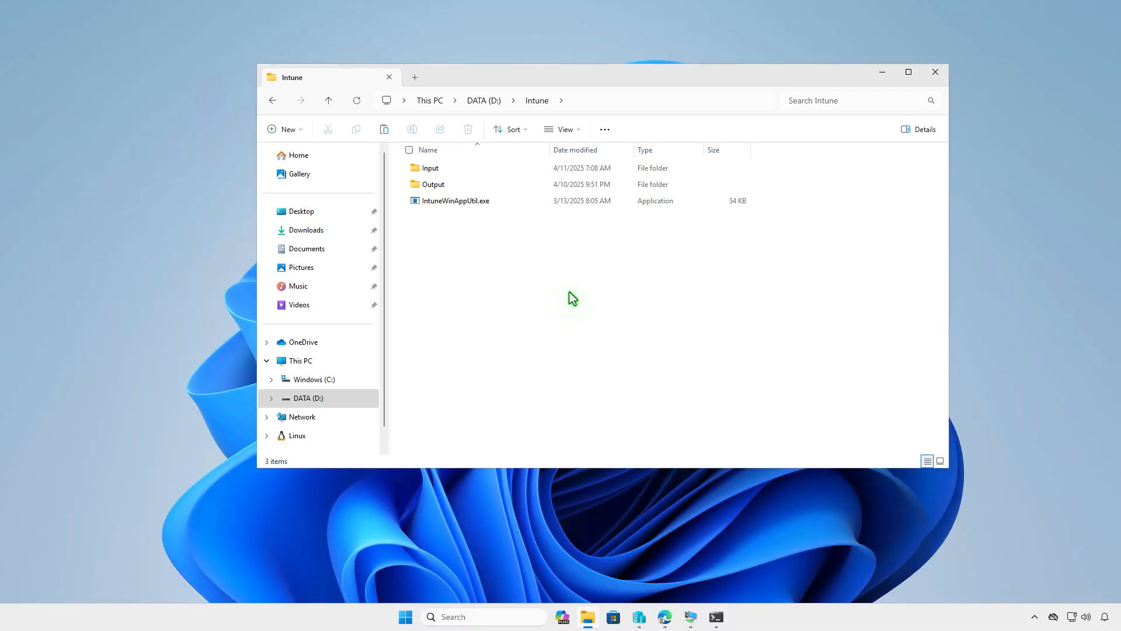
pyautogui.click(882, 72)
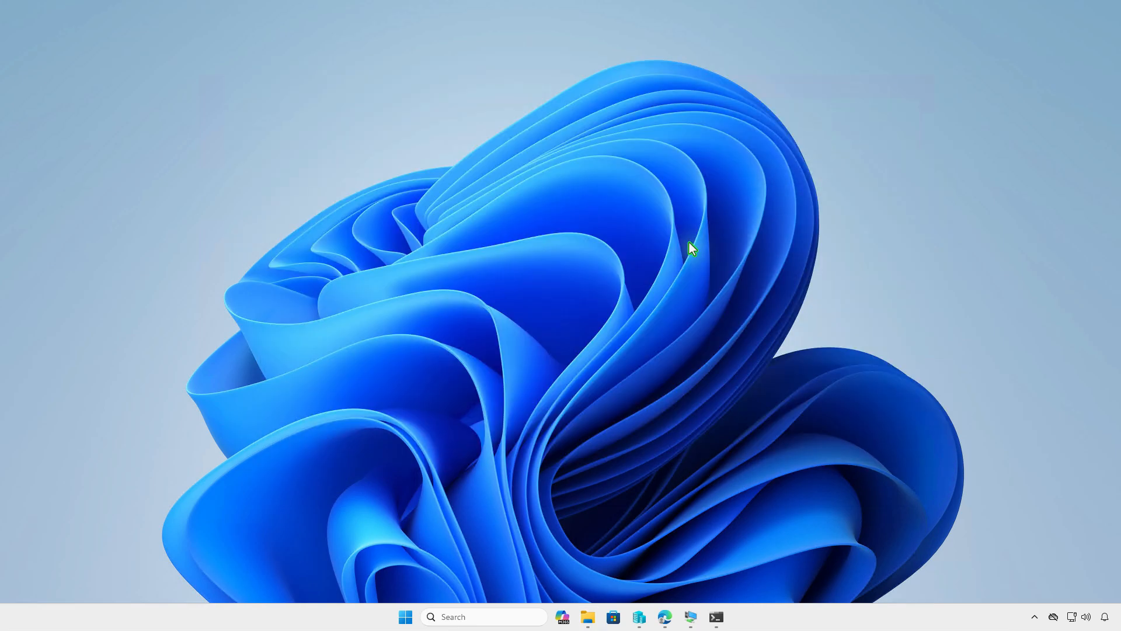
# Open Terminal as administrator and change the working directory to D:\Intune
pyautogui.rightClick(417, 619)
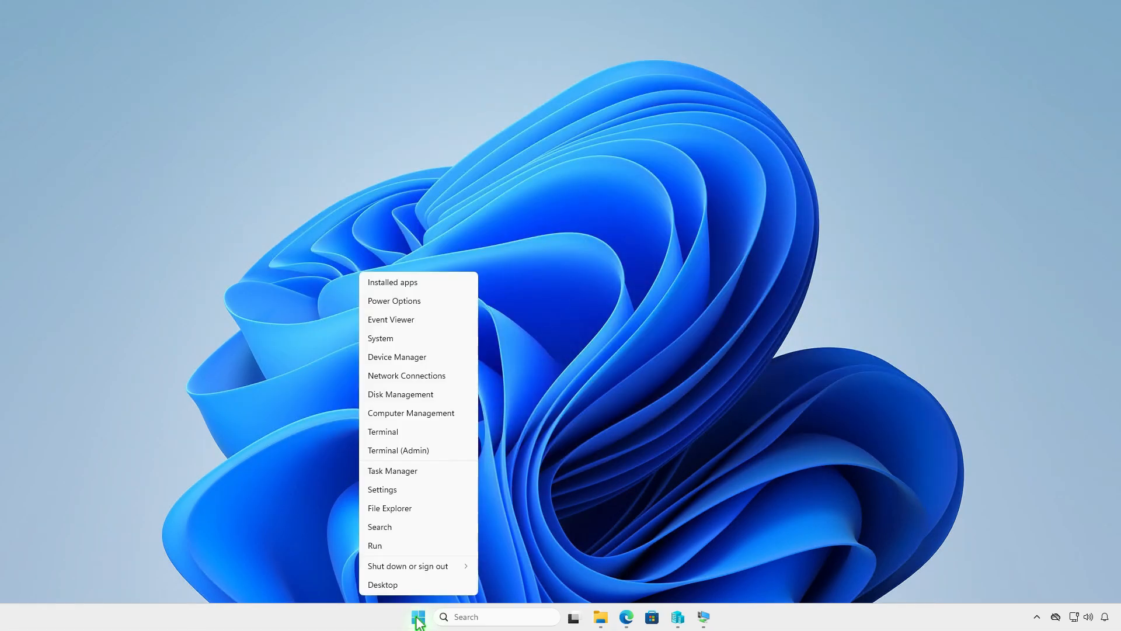
pyautogui.click(450, 451)
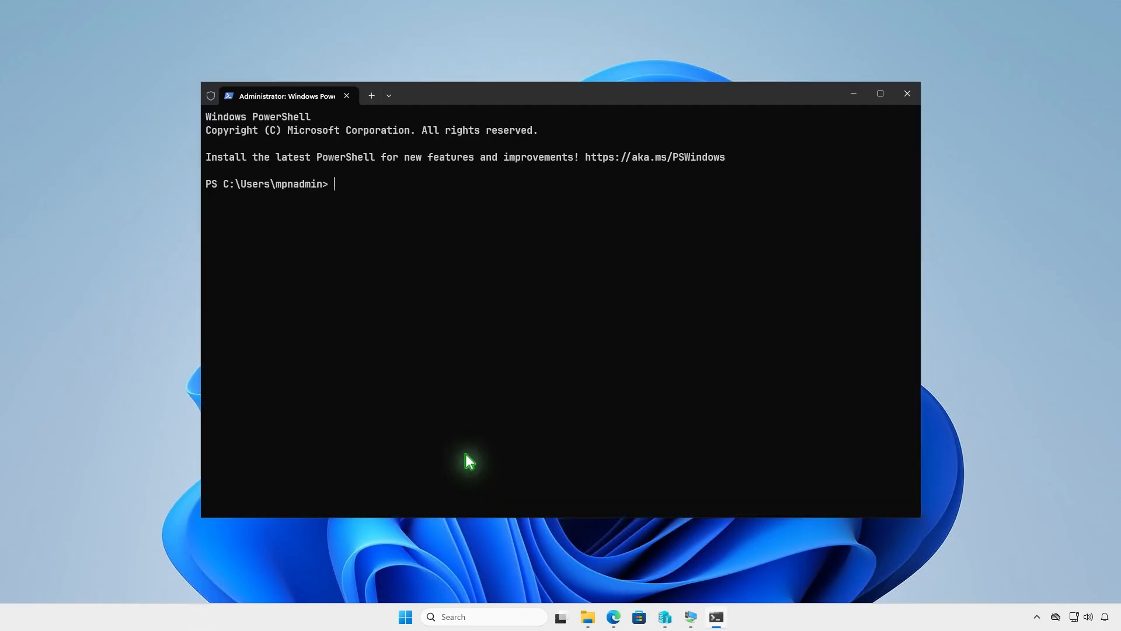
pyautogui.write('cd ')
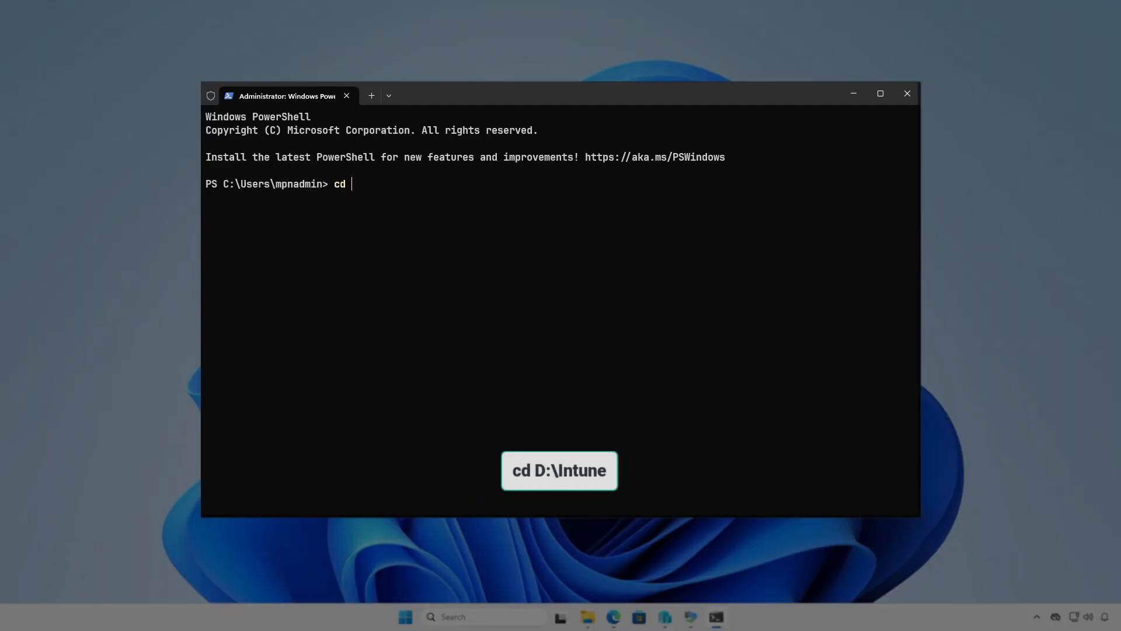
pyautogui.write('d:\\i')
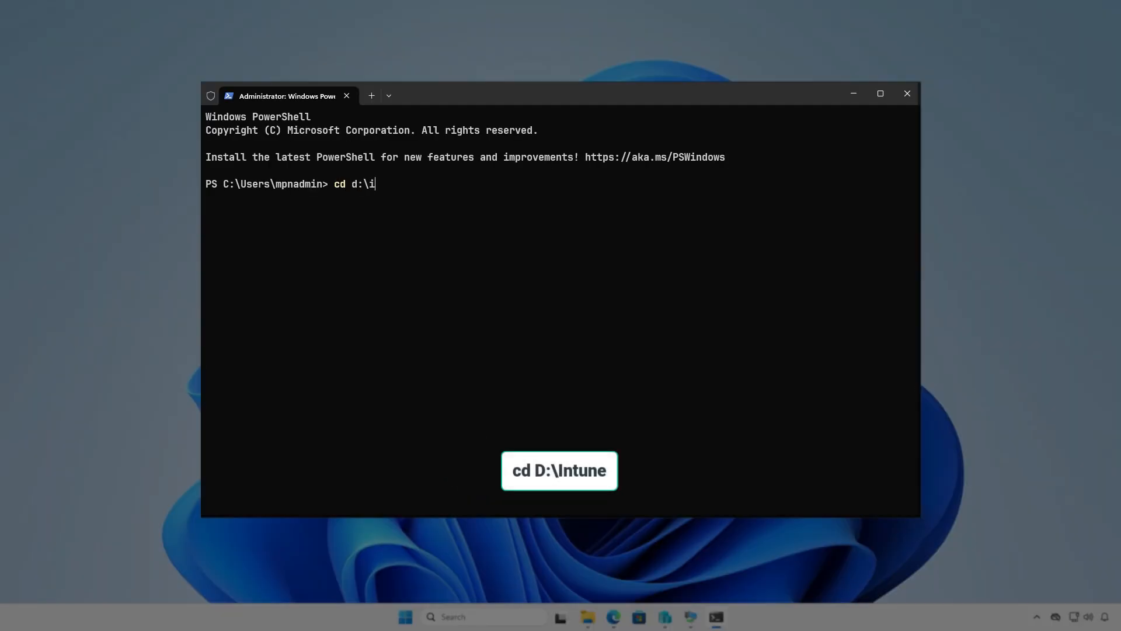
pyautogui.press('Tab')
pyautogui.press('Return')
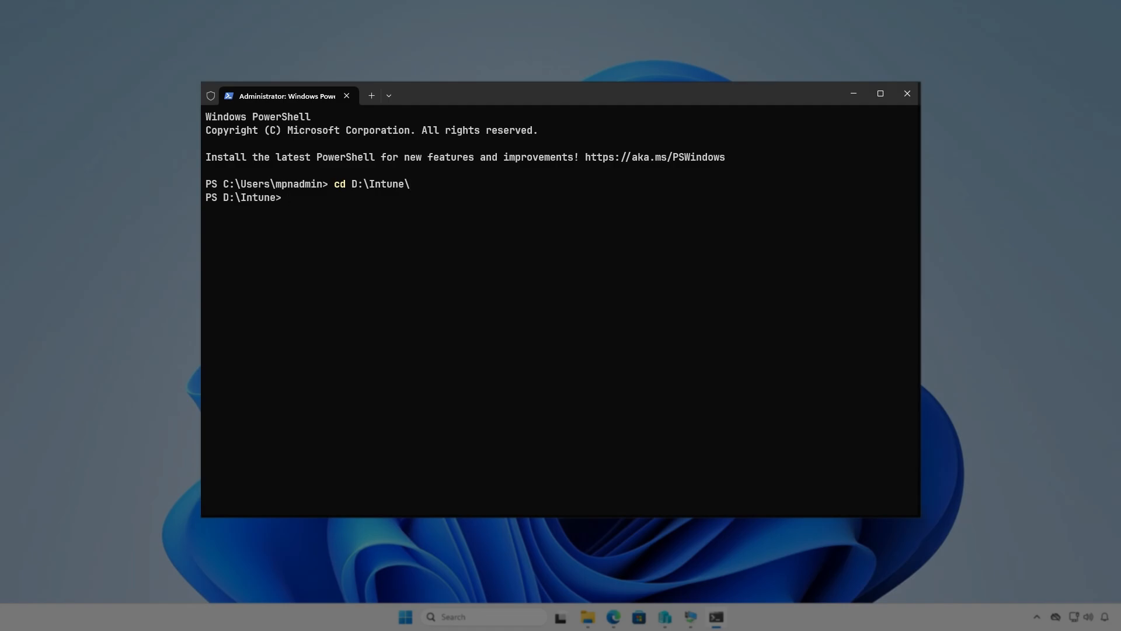
pyautogui.press('Return')
# Run .\IntuneWinAppUtil.exe and specify D:\Intune\Input as the source folder
pyautogui.write('i')
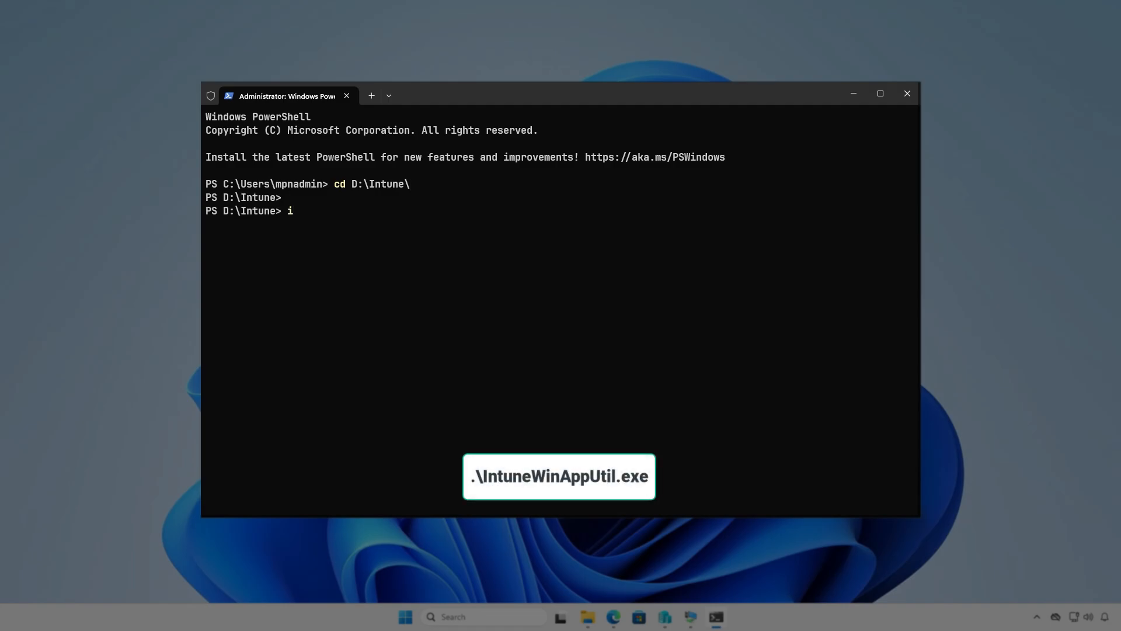
pyautogui.write('nte')
pyautogui.press('Tab')
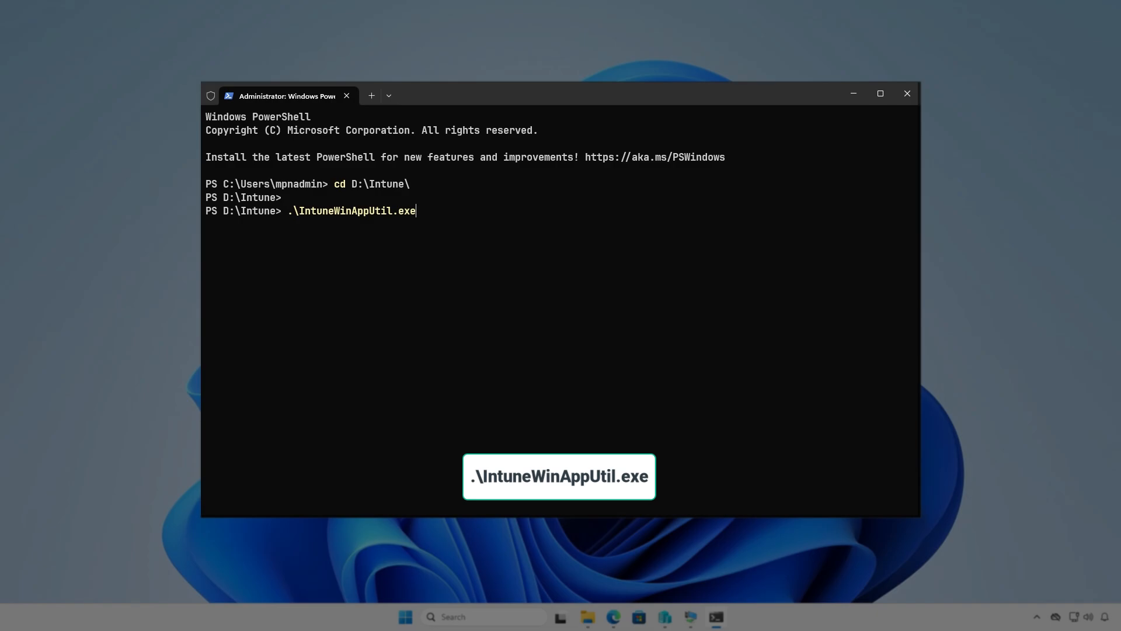
pyautogui.press('Return')
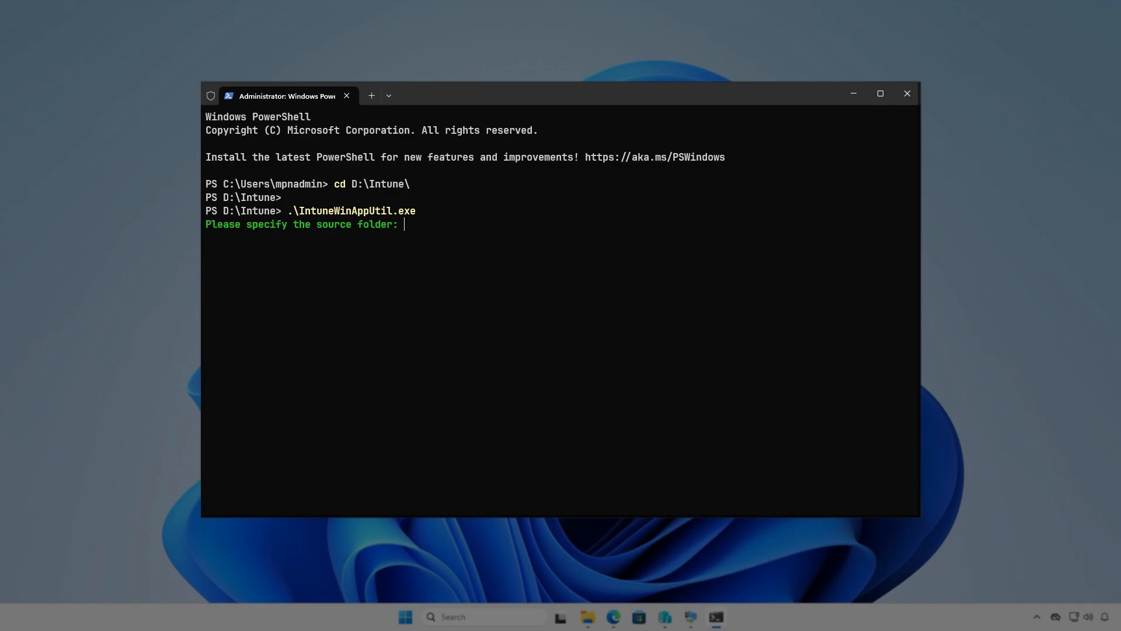
pyautogui.write('D:\\I')
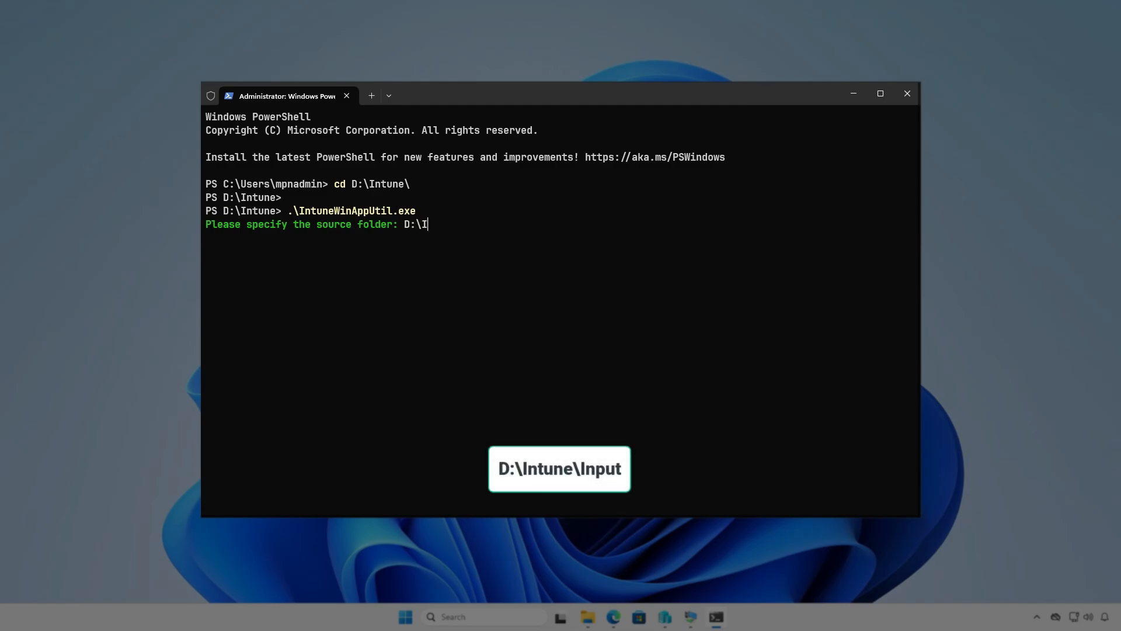
pyautogui.write('ntune\\Input')
pyautogui.press('Return')
# Specify D:\Intune\Input\setup.exe as the setup file for the package
pyautogui.write('D')
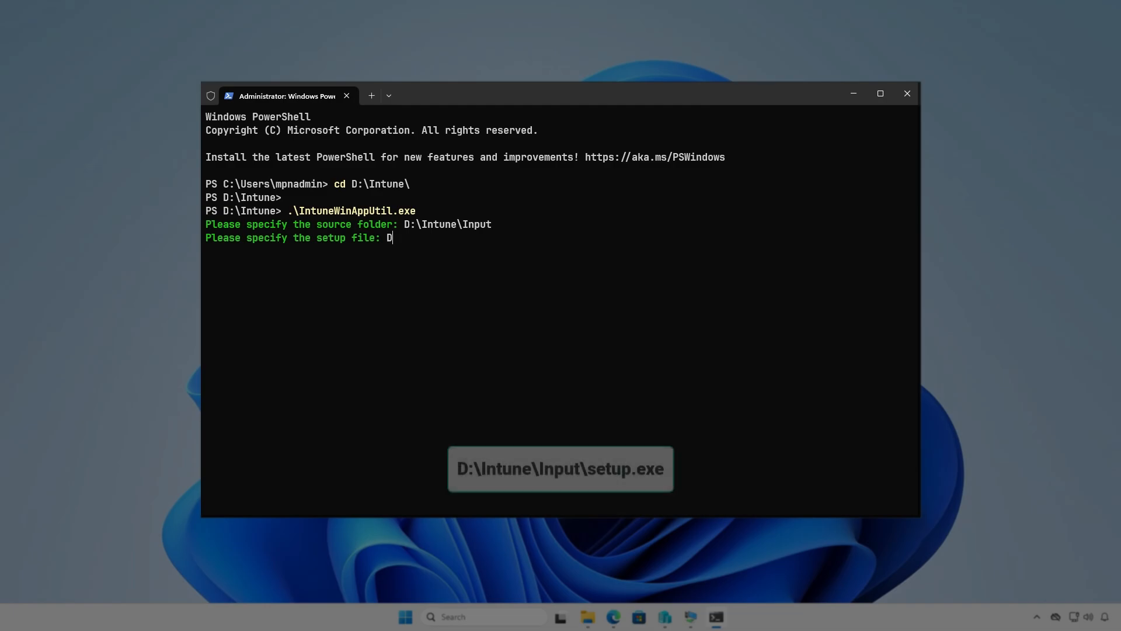
pyautogui.write(':\\Intune\\In')
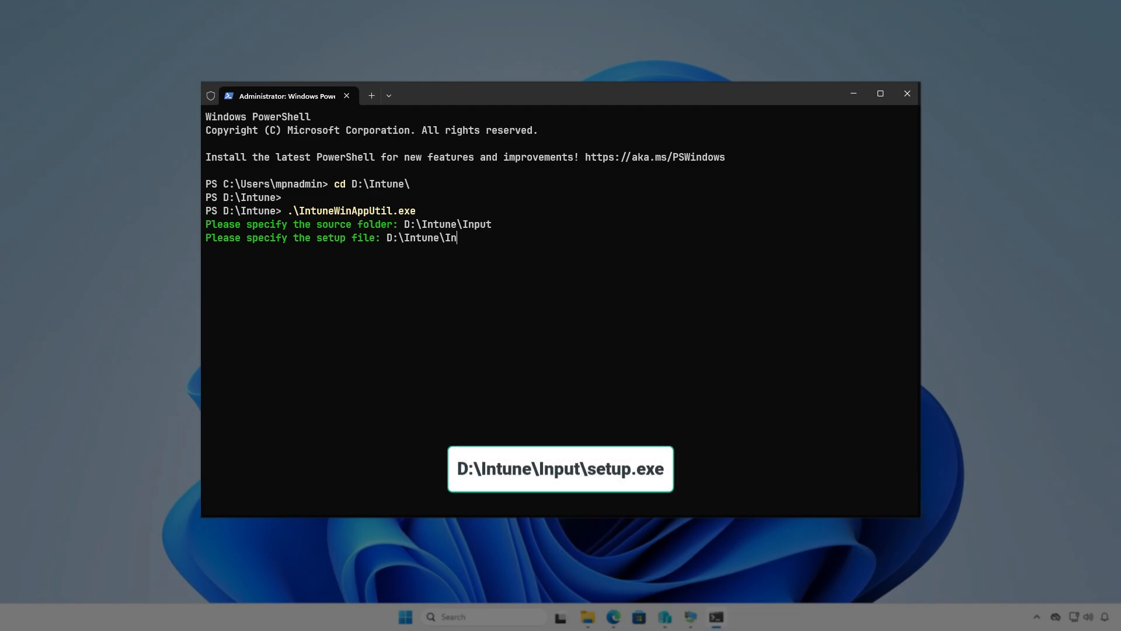
pyautogui.write('put\\setup.exe')
pyautogui.press('Return')
# Set the output folder to D:\Intune\Output, generate the package without a catalog folder, and put the terminal away
pyautogui.write('D:\\')
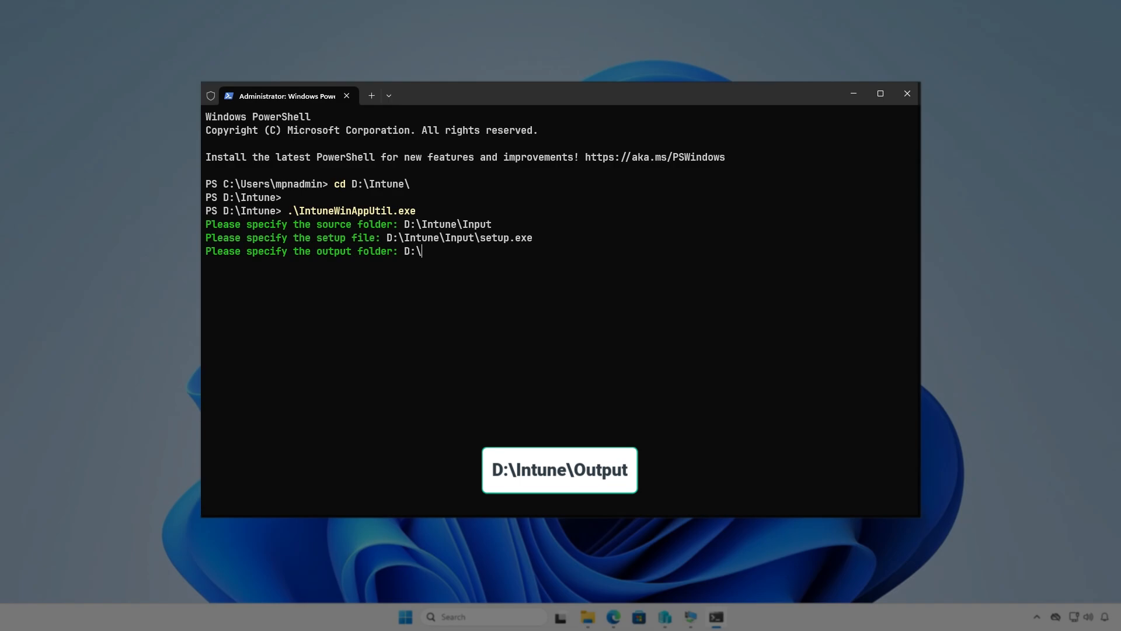
pyautogui.write('Intune\\Output')
pyautogui.press('Return')
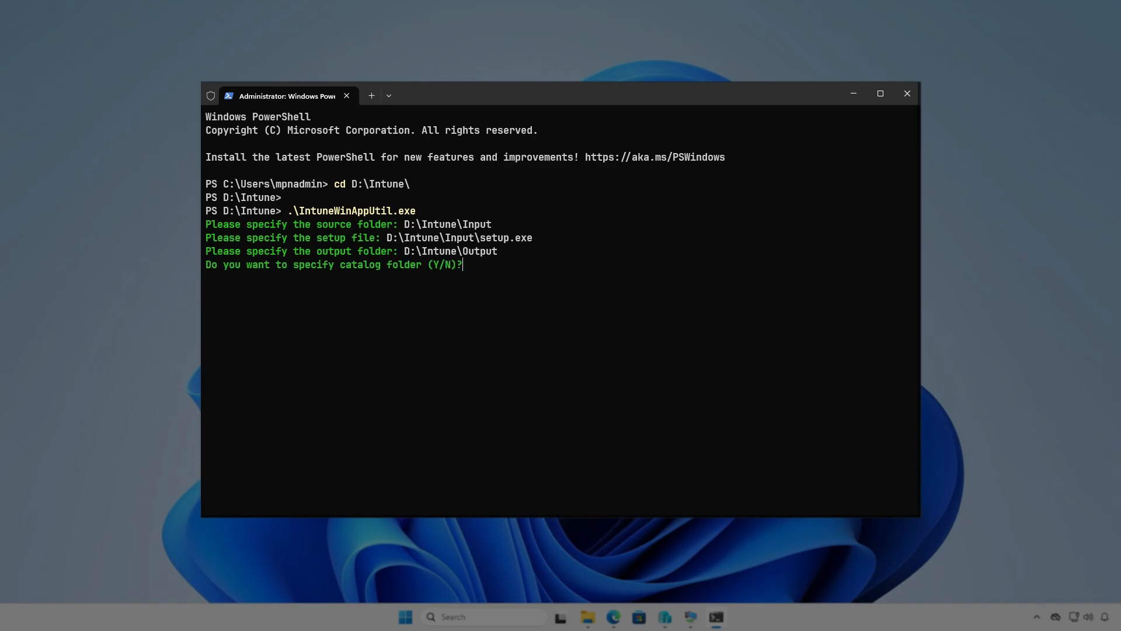
pyautogui.press('Return')
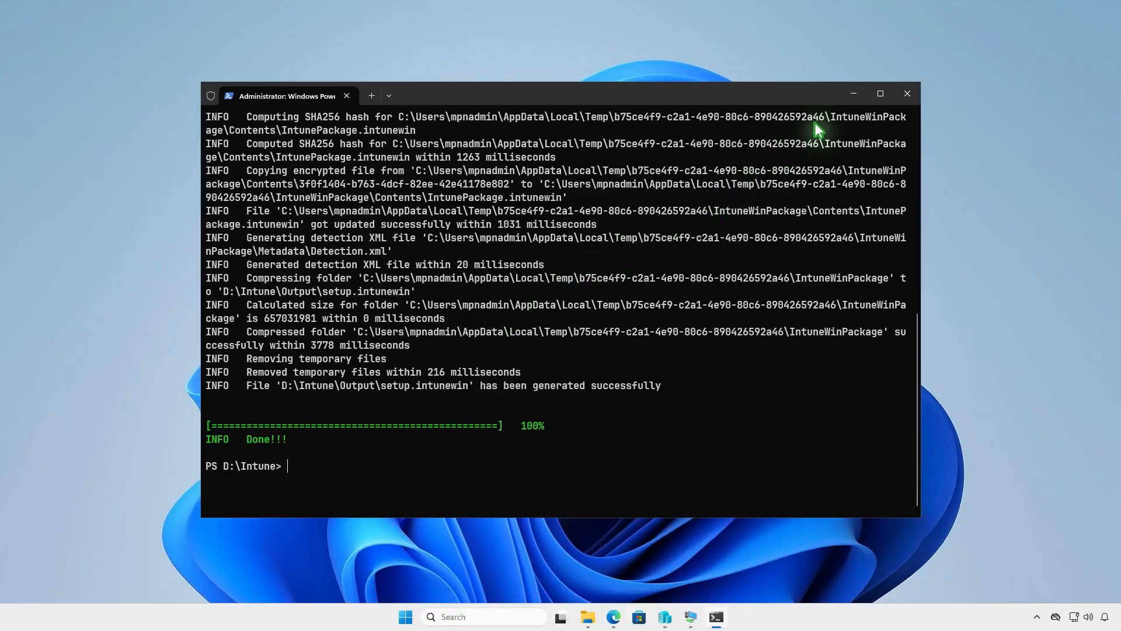
pyautogui.click(857, 93)
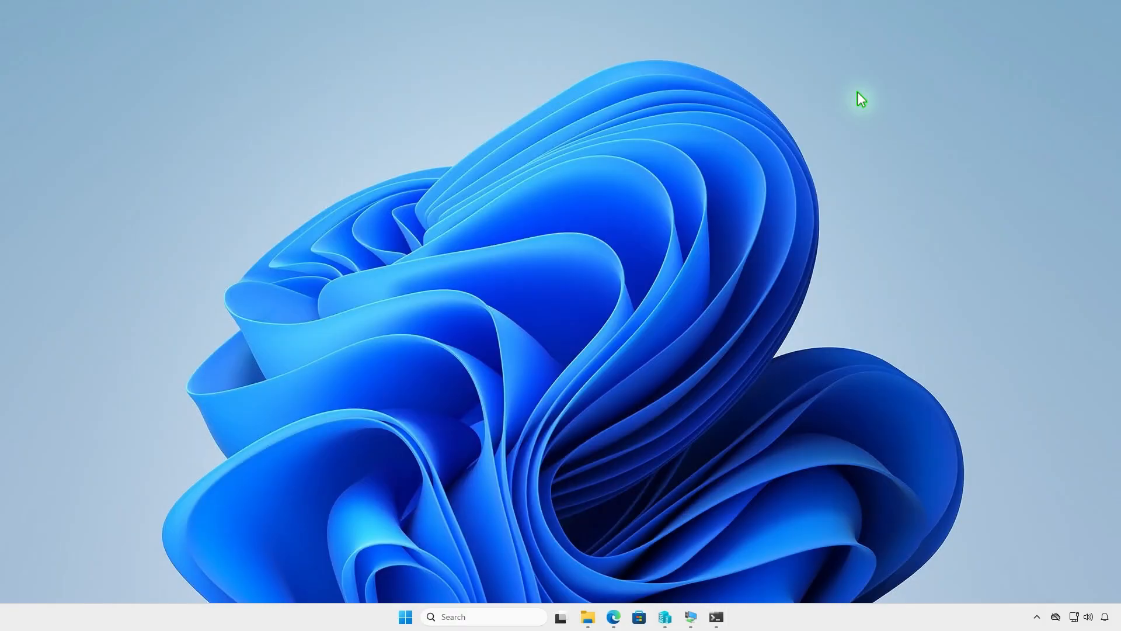
# Check the D:\Intune\Output folder for the generated package in File Explorer, and put the window away
pyautogui.click(587, 616)
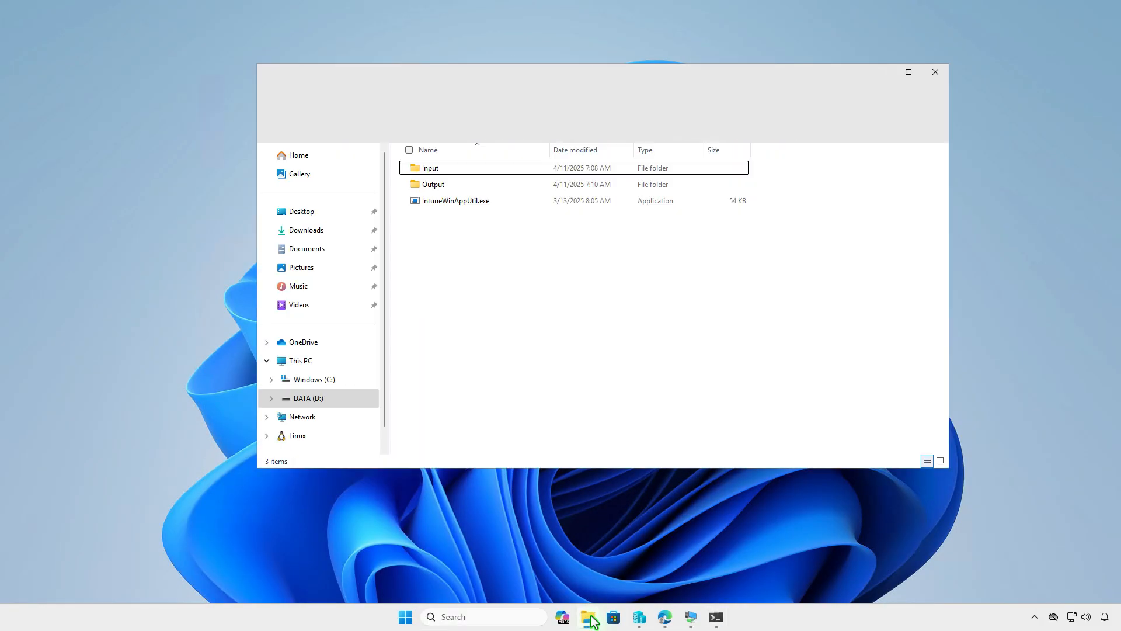
pyautogui.doubleClick(498, 186)
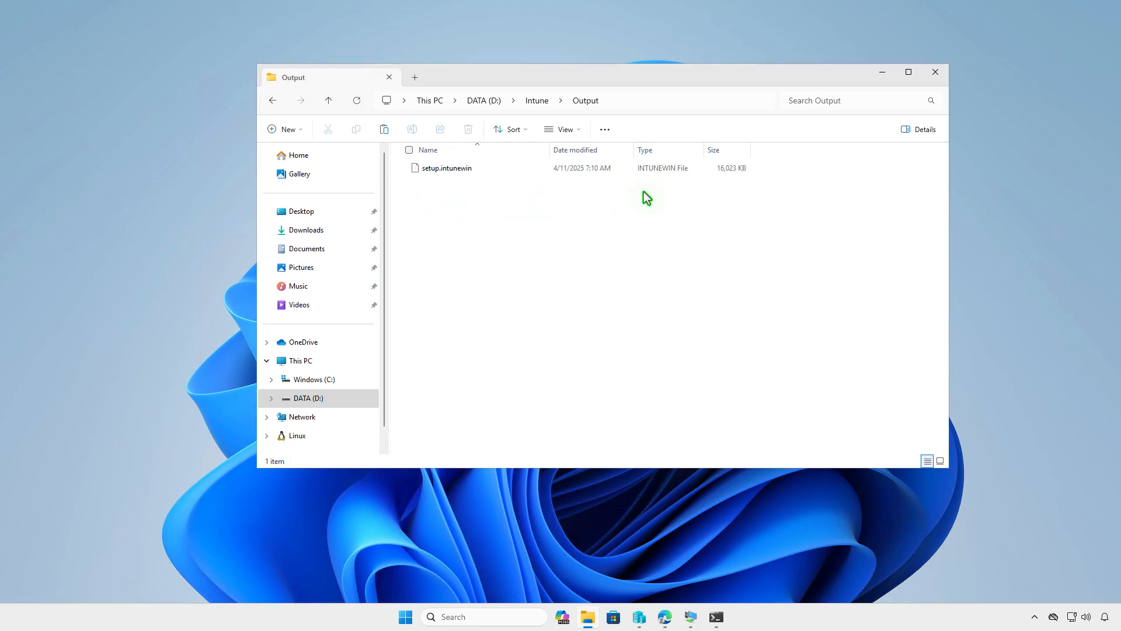
pyautogui.hotkey('alt', 'Left')
pyautogui.click(882, 75)
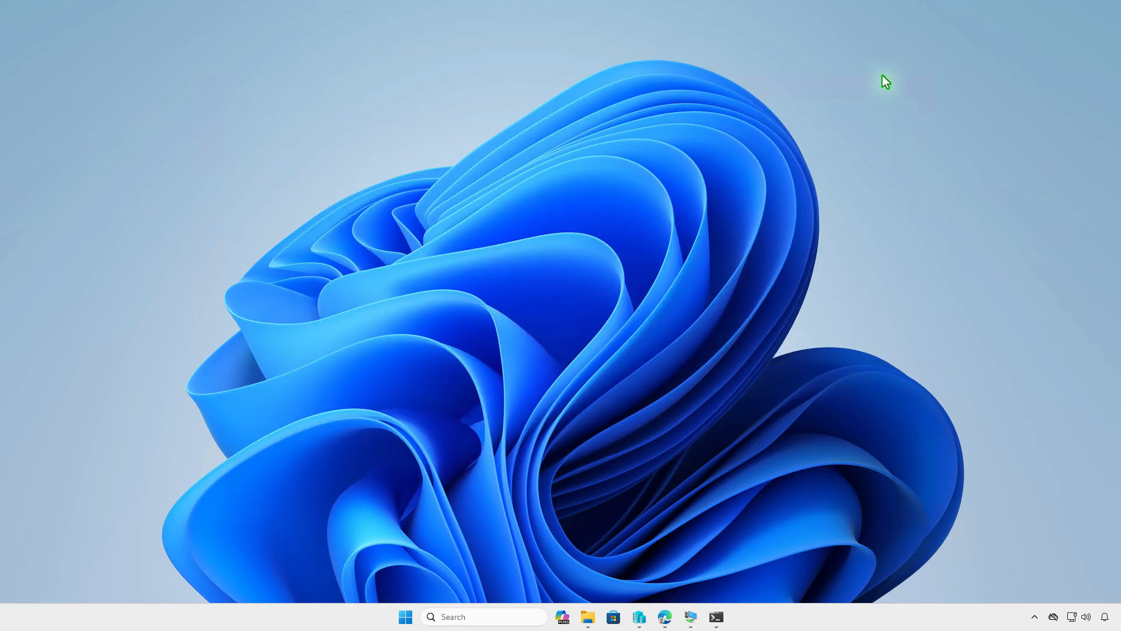
# Switch to Edge and open the Windows apps list in the Microsoft Intune admin center
pyautogui.click(665, 617)
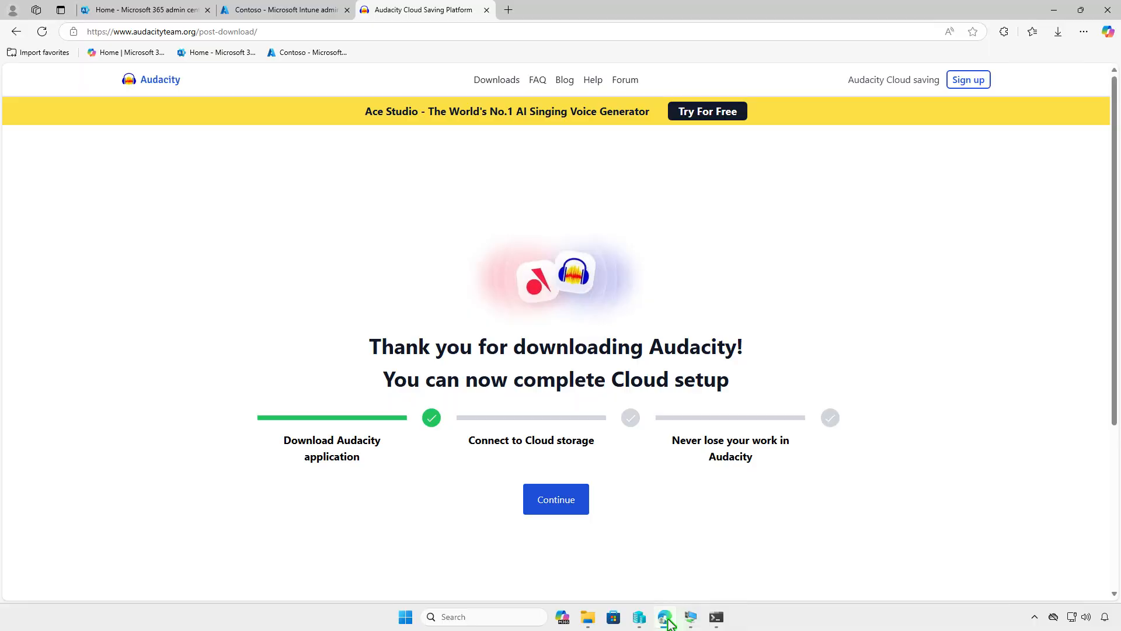
pyautogui.click(290, 13)
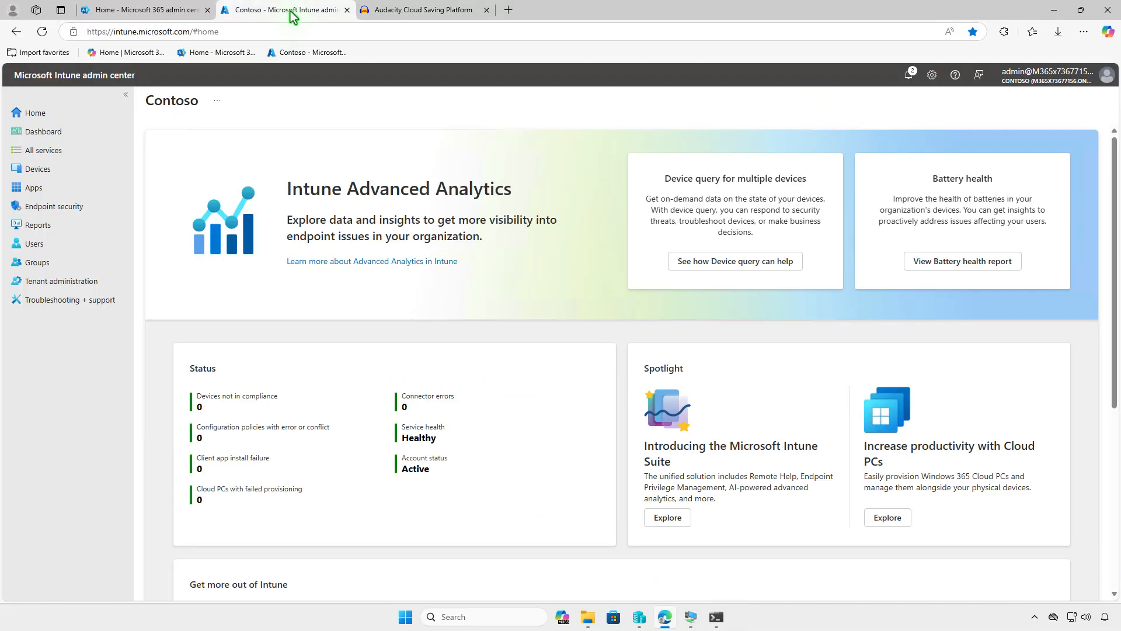
pyautogui.click(64, 191)
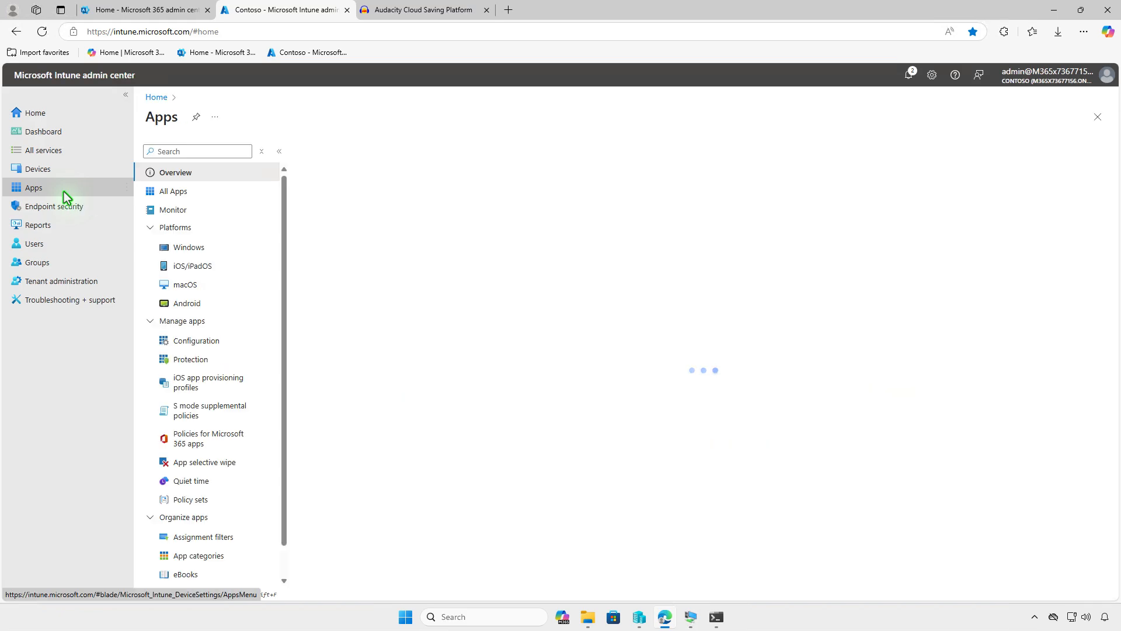
pyautogui.click(227, 253)
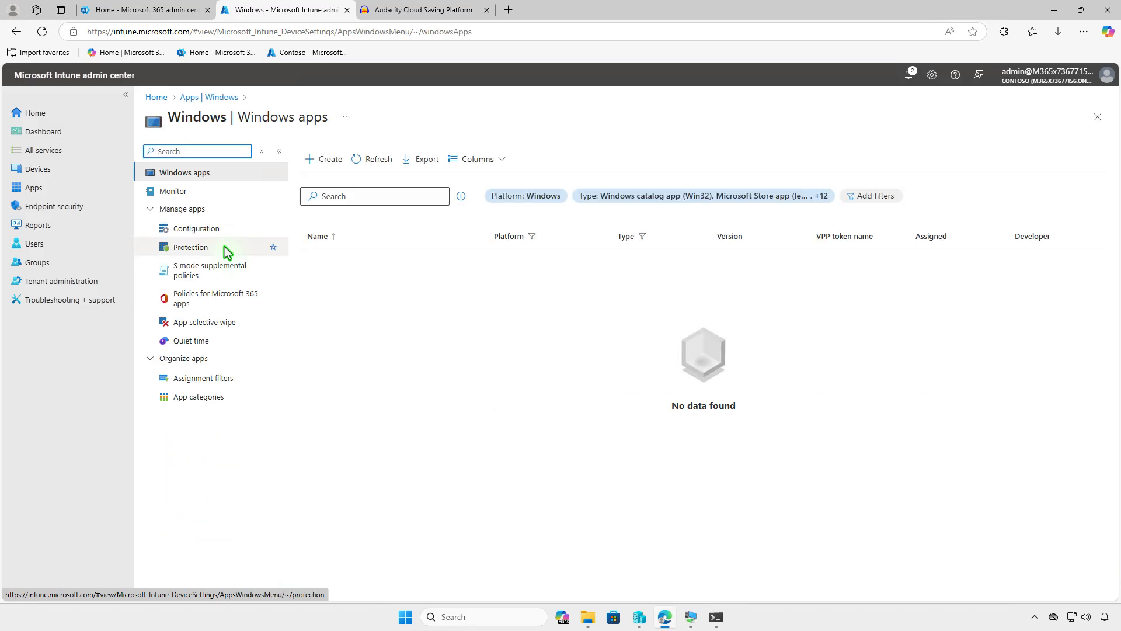
# Start creating a new app of type Windows app (Win32)
pyautogui.click(329, 166)
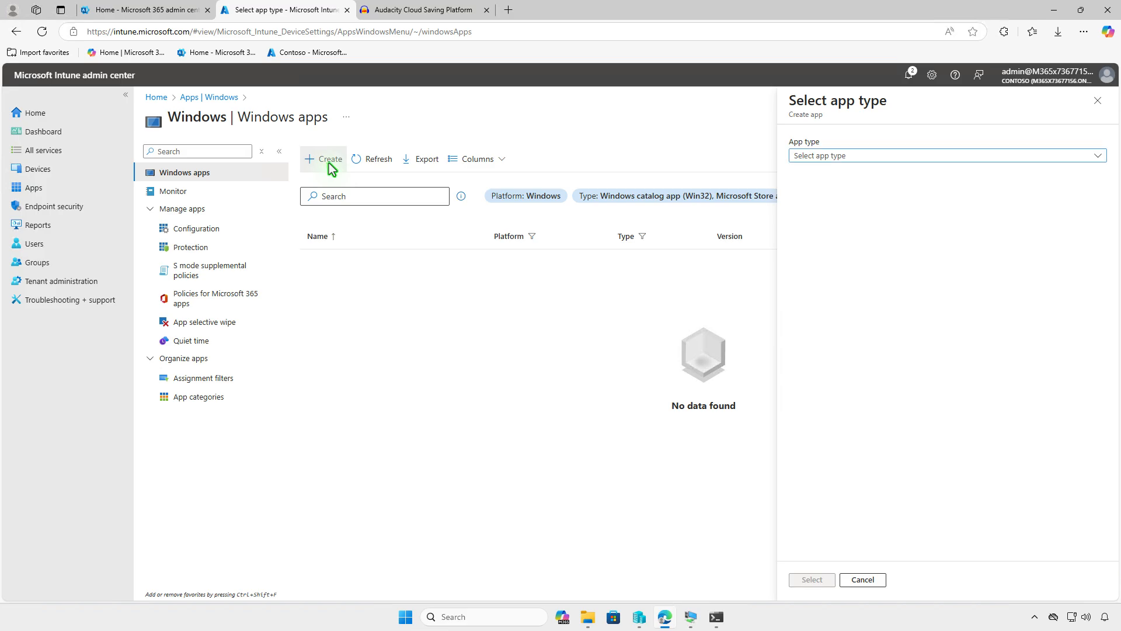
pyautogui.click(921, 156)
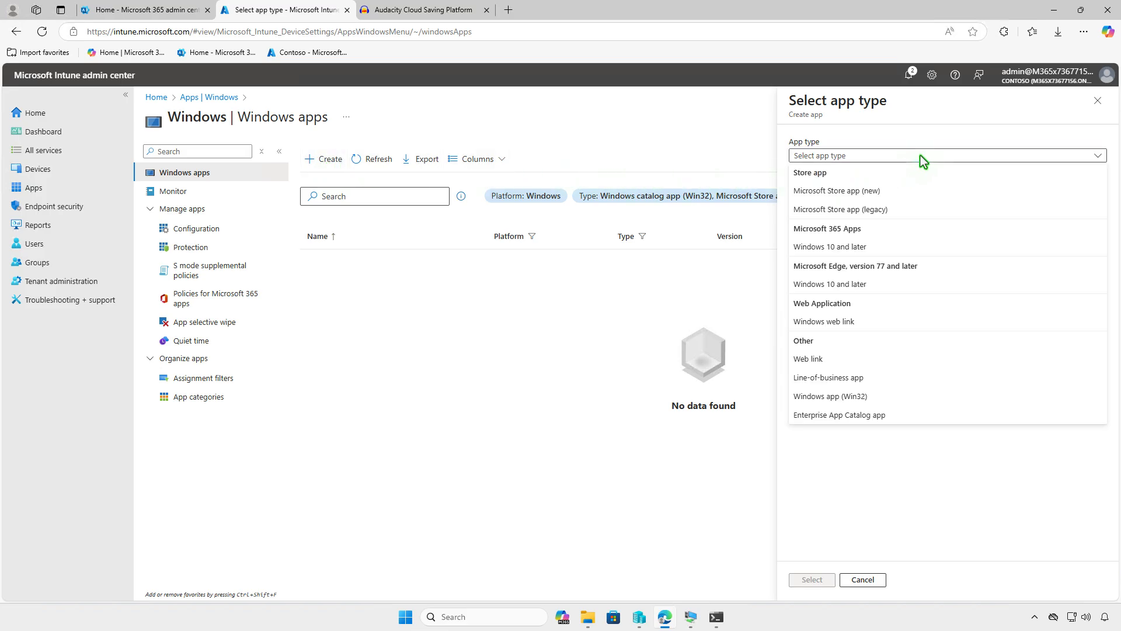
pyautogui.click(888, 398)
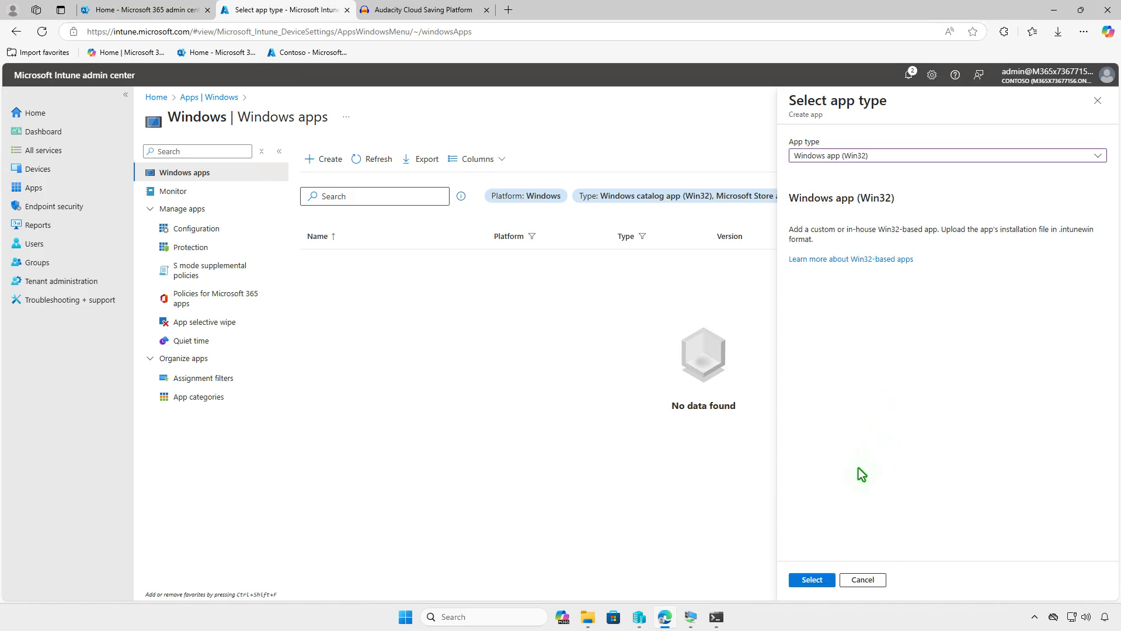
pyautogui.click(828, 579)
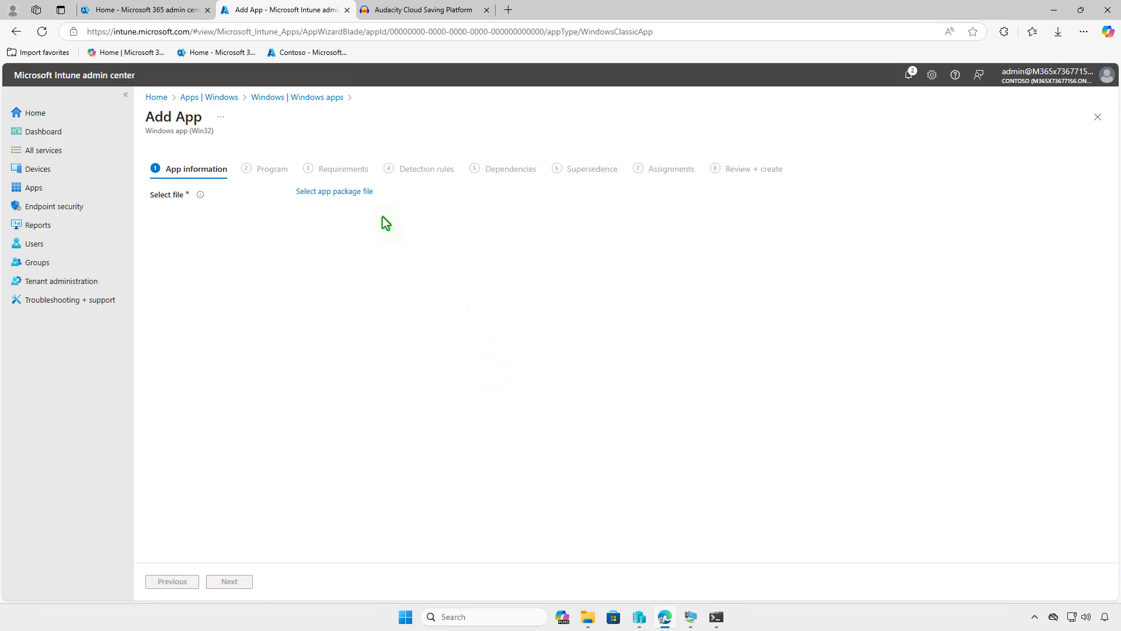
# Select setup.intunewin from D:\Intune\Output as the app package file and confirm it
pyautogui.click(368, 193)
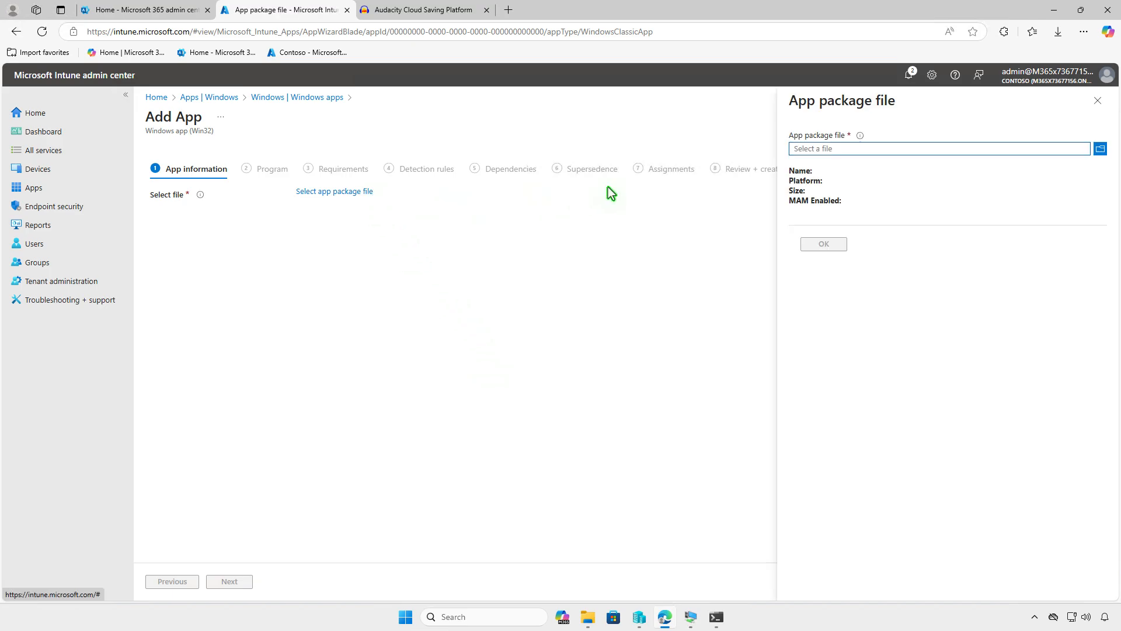
pyautogui.click(842, 149)
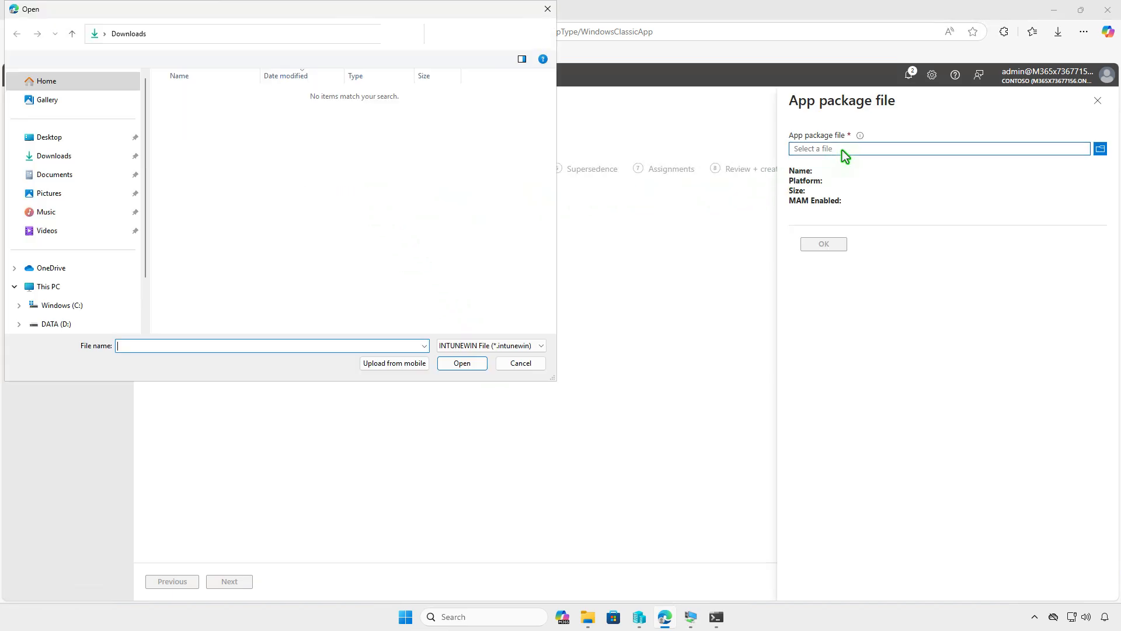
pyautogui.click(84, 289)
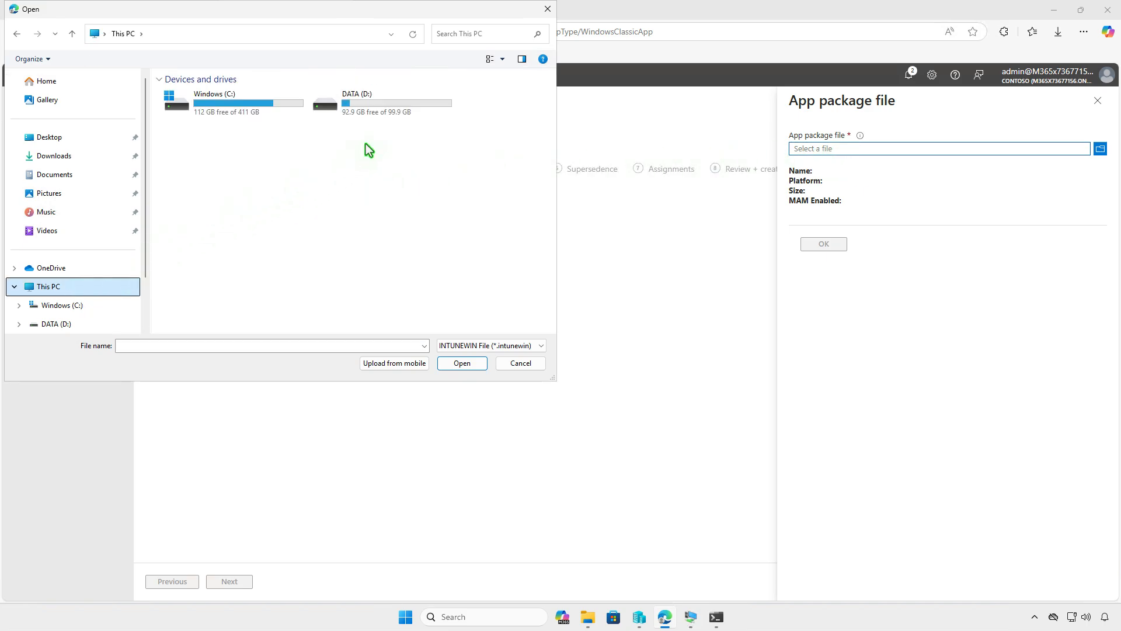
pyautogui.doubleClick(427, 111)
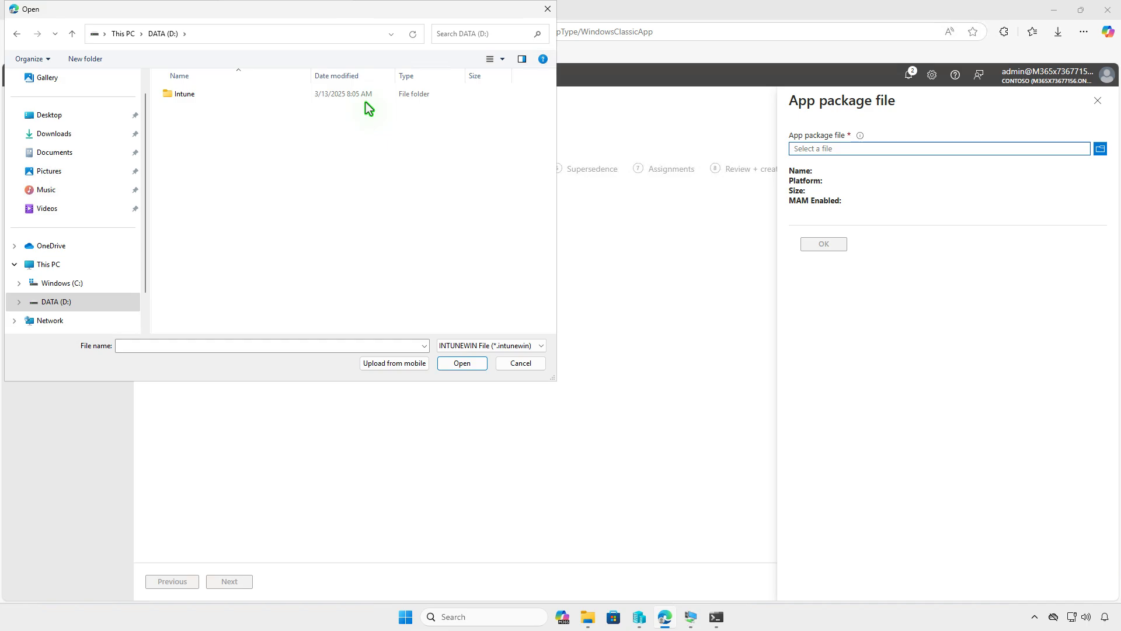
pyautogui.doubleClick(267, 96)
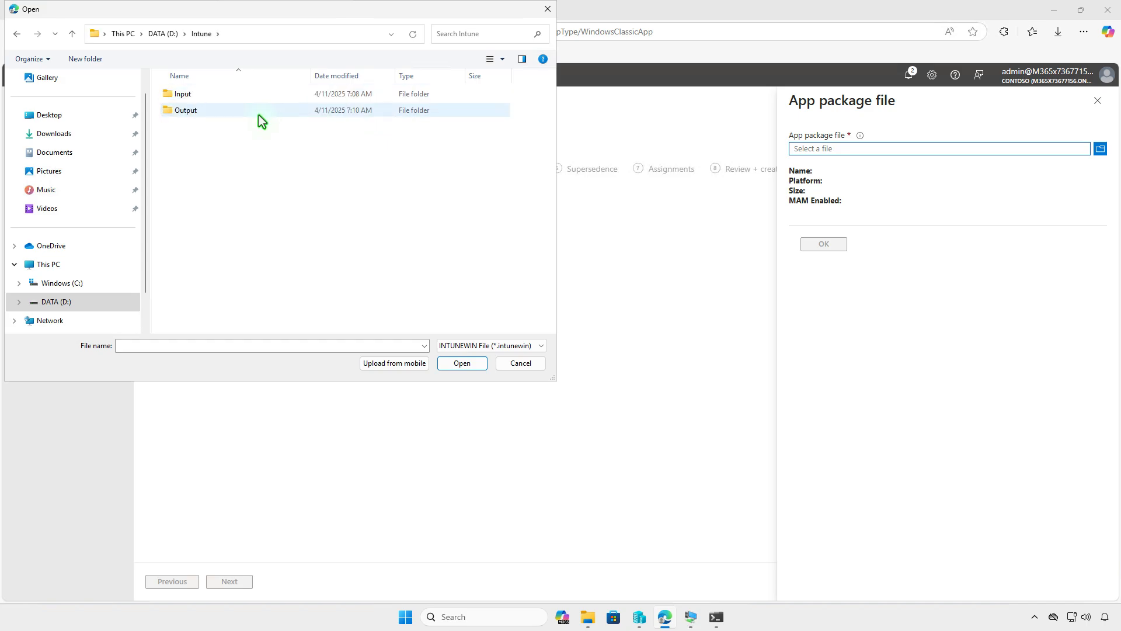
pyautogui.doubleClick(258, 112)
pyautogui.click(250, 96)
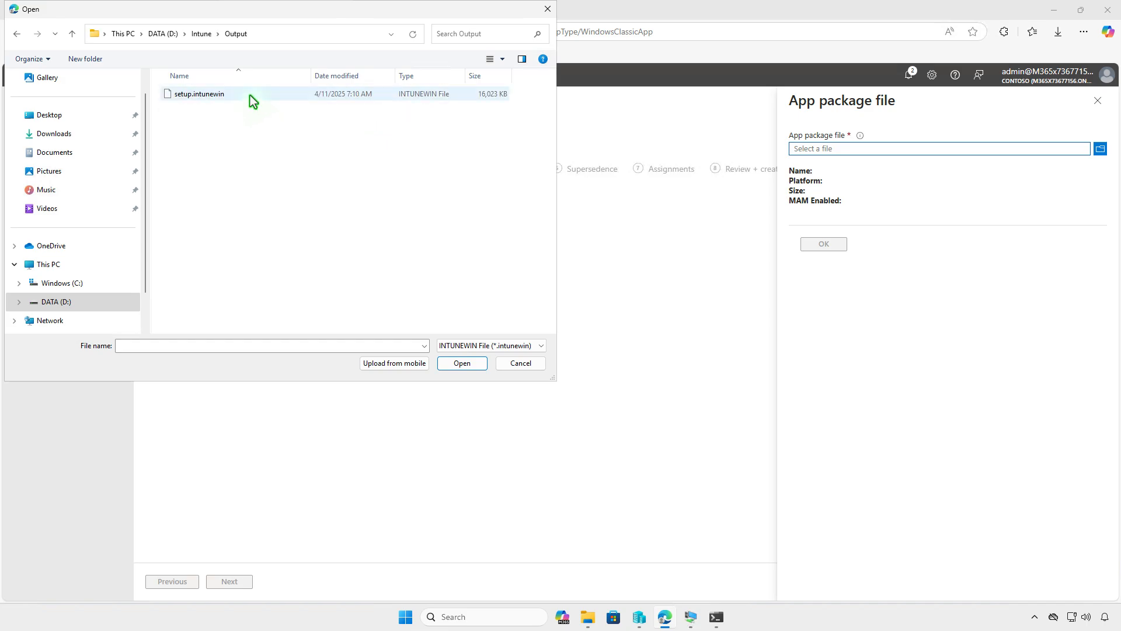
pyautogui.click(473, 366)
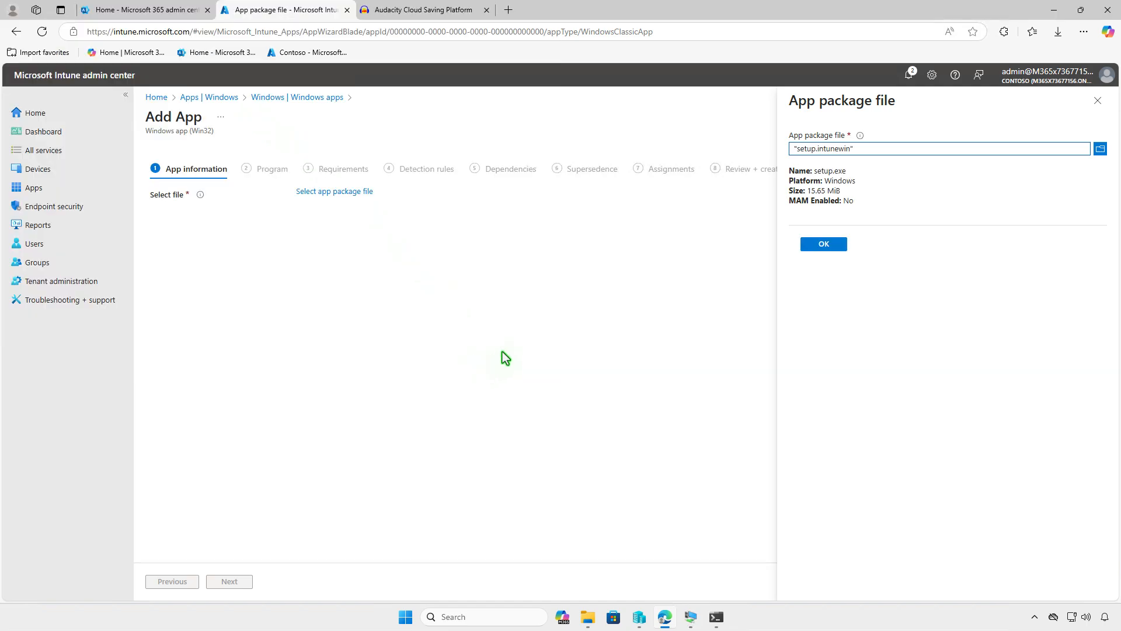
pyautogui.click(836, 247)
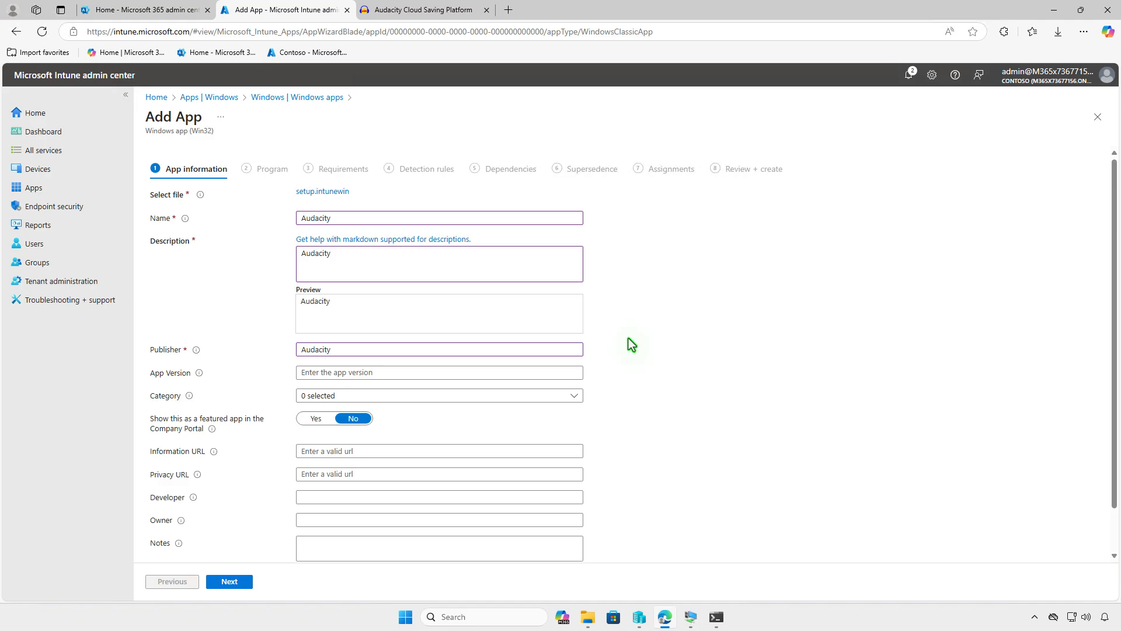
# Enter Audacity as the app's name, description and publisher, and upload 00000004309.jpg from Downloads as its logo
pyautogui.scroll(-2, 629, 338)
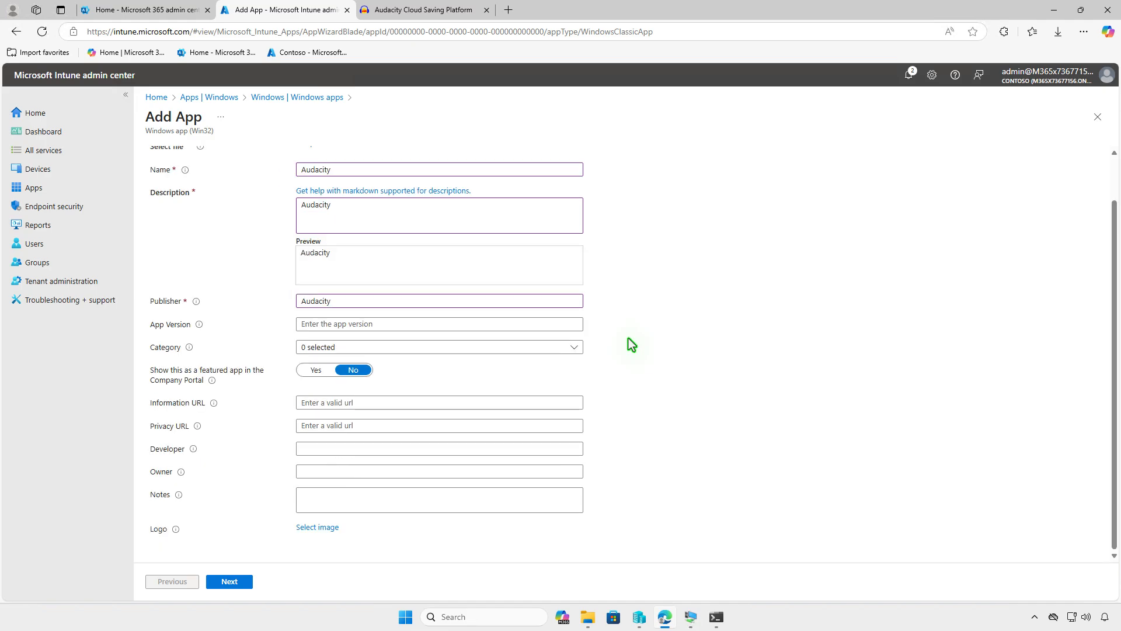
pyautogui.click(328, 527)
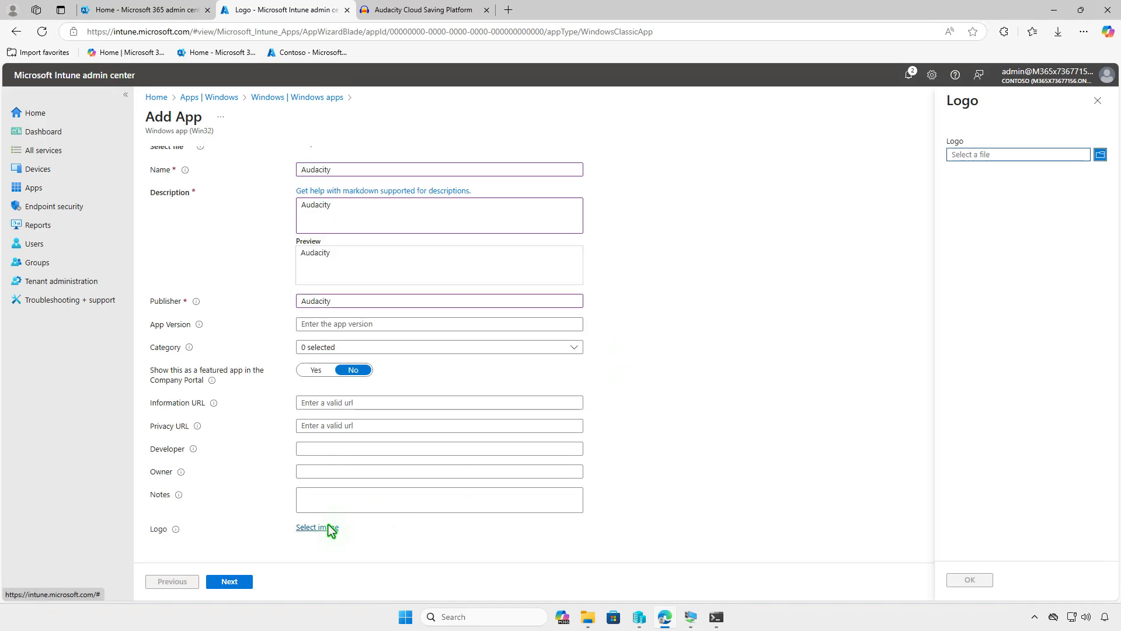
pyautogui.click(999, 157)
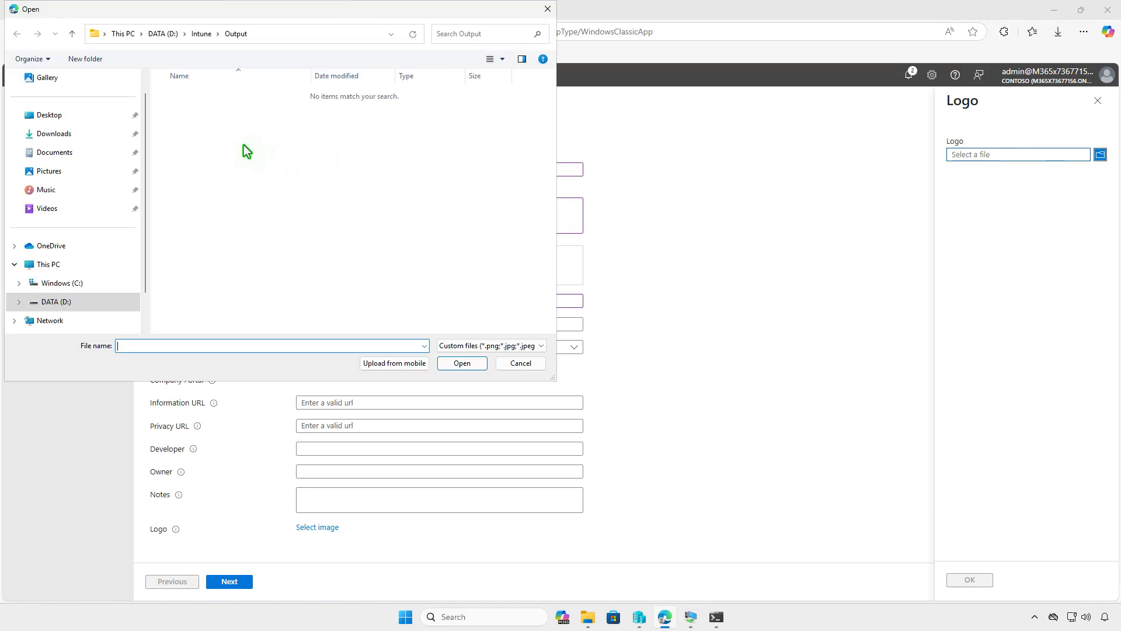
pyautogui.click(88, 134)
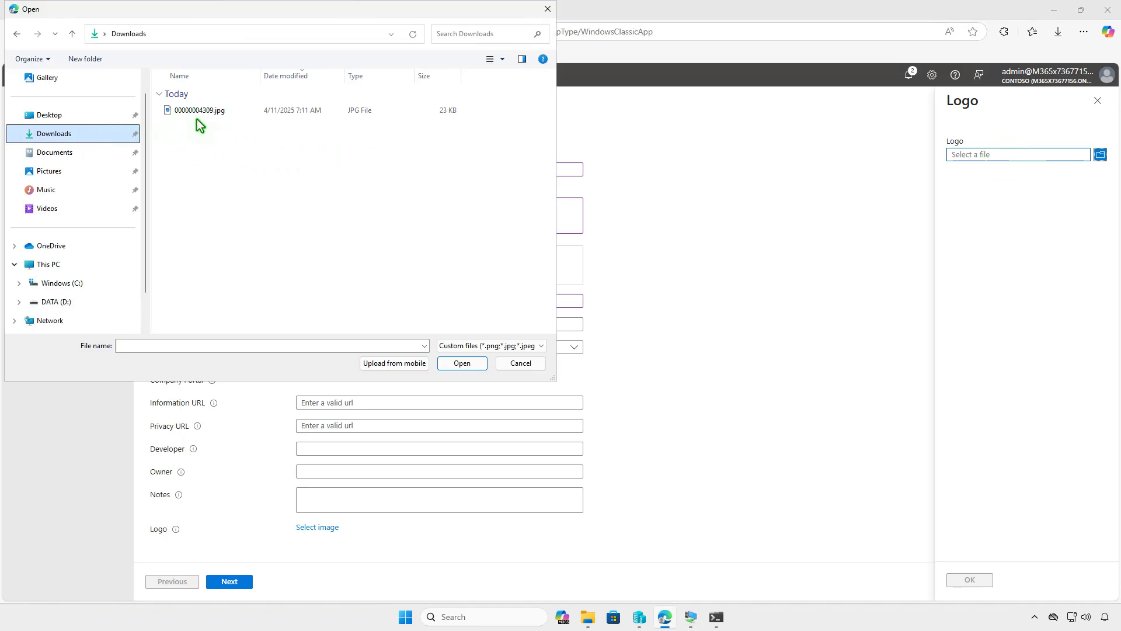
pyautogui.click(239, 112)
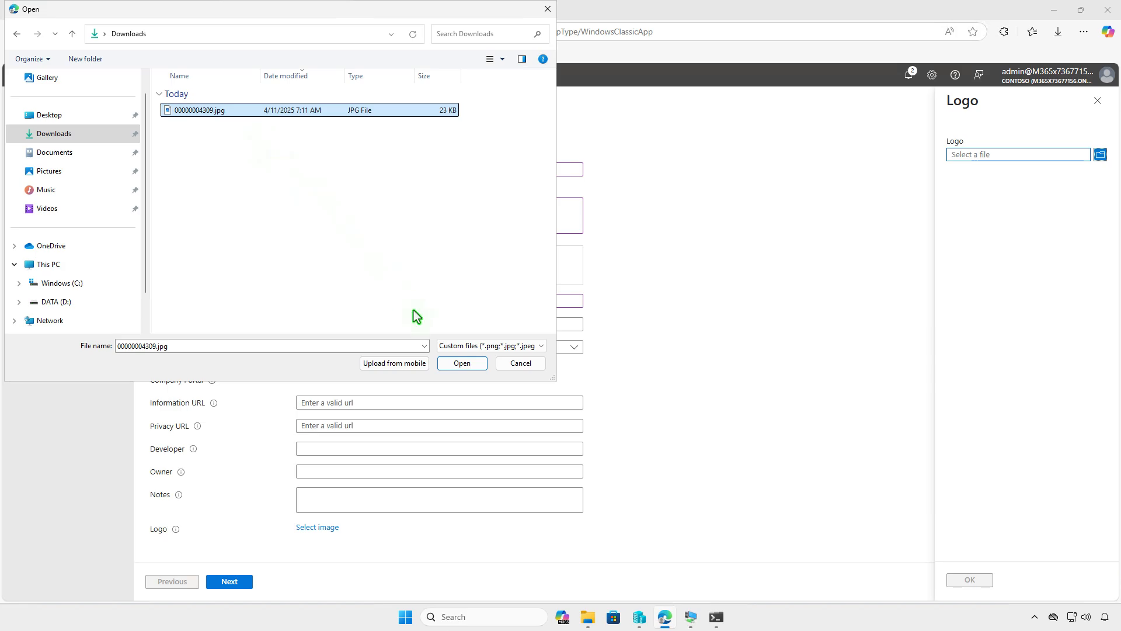
pyautogui.click(459, 365)
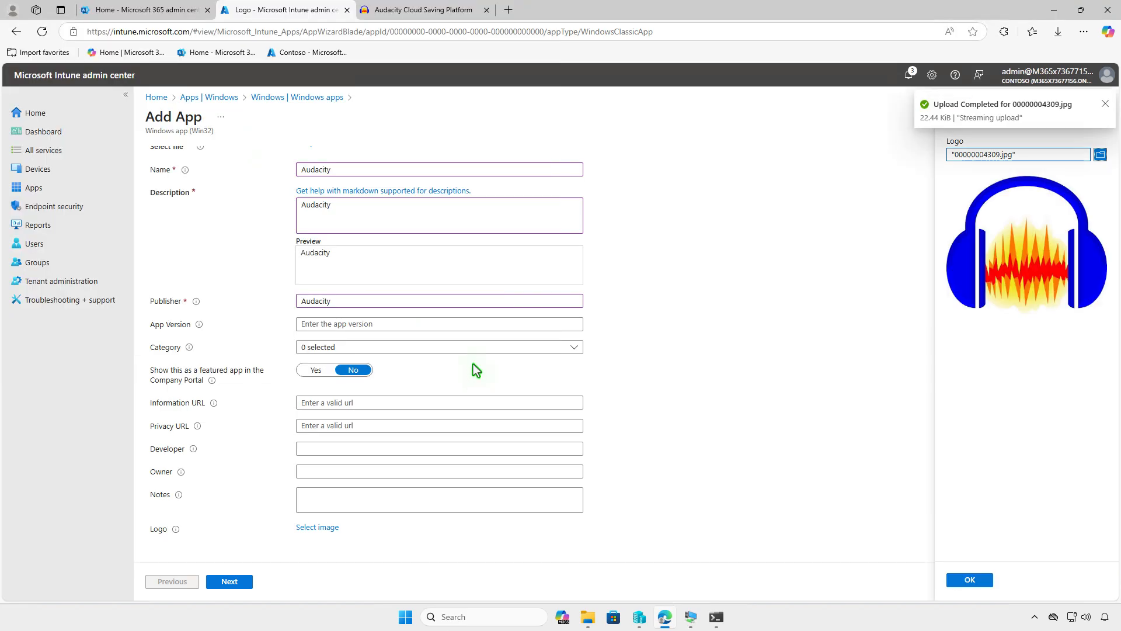
pyautogui.click(966, 579)
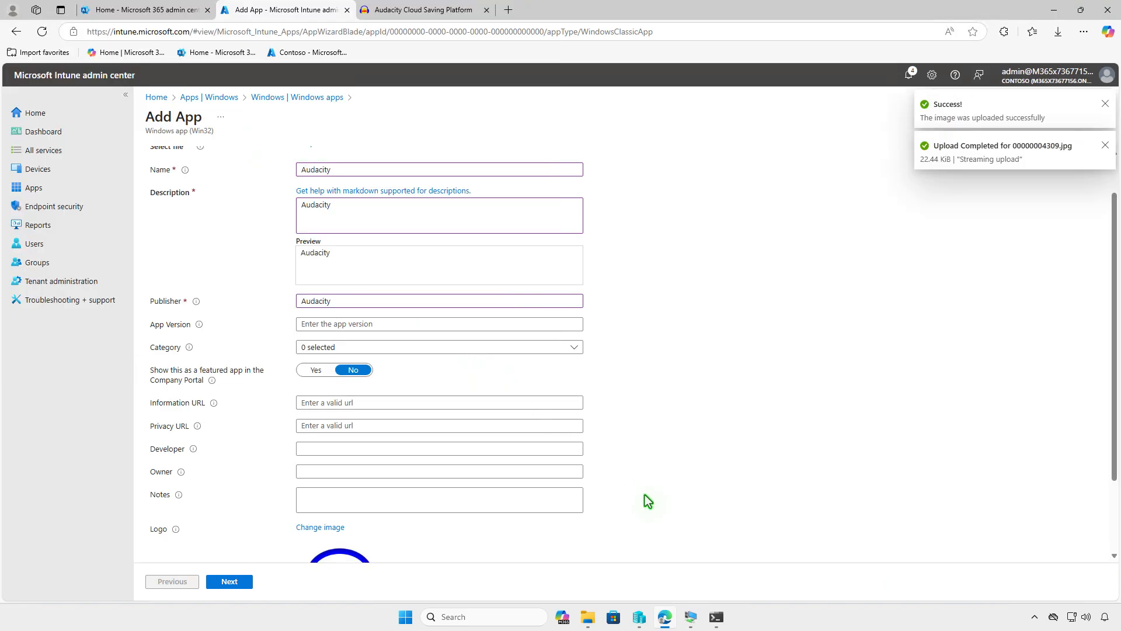
pyautogui.scroll(-2, 644, 495)
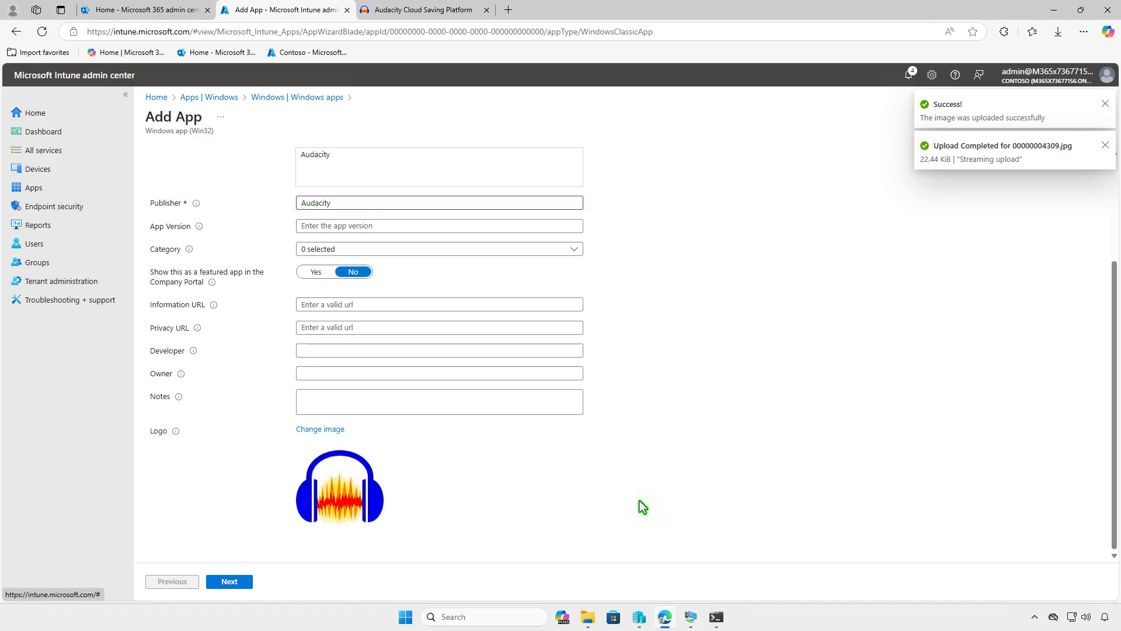
# Set the install command to "setup.exe" /VERYSILENT /NORESTART and the uninstall command to "%ProgramFiles%\Audacity\unins000.exe" /VERYSILENT
pyautogui.click(244, 582)
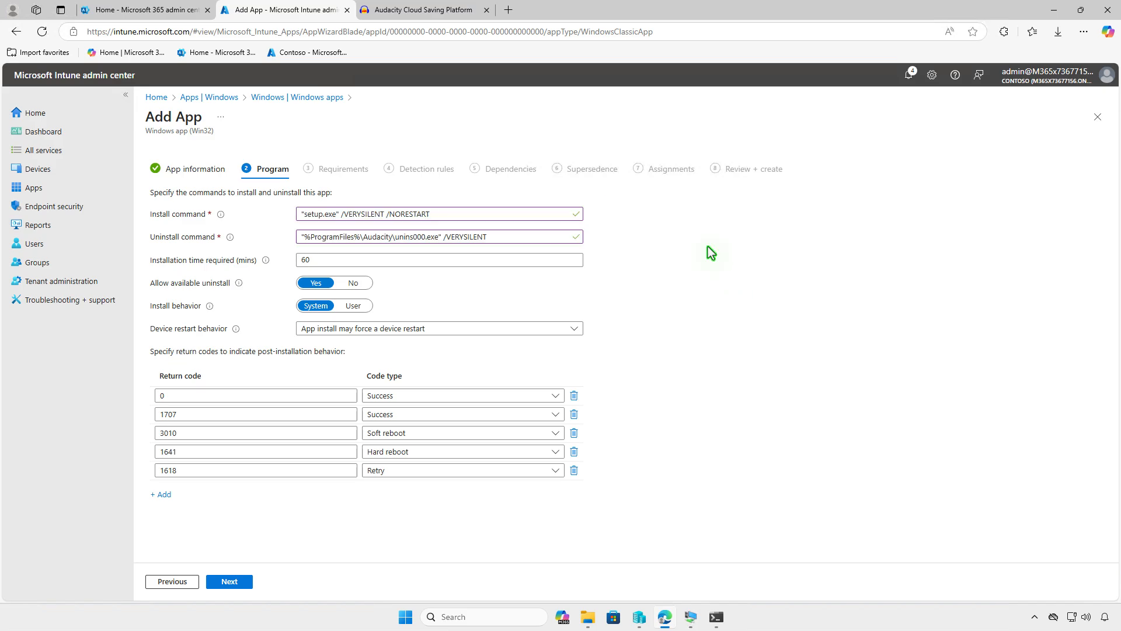
pyautogui.click(243, 584)
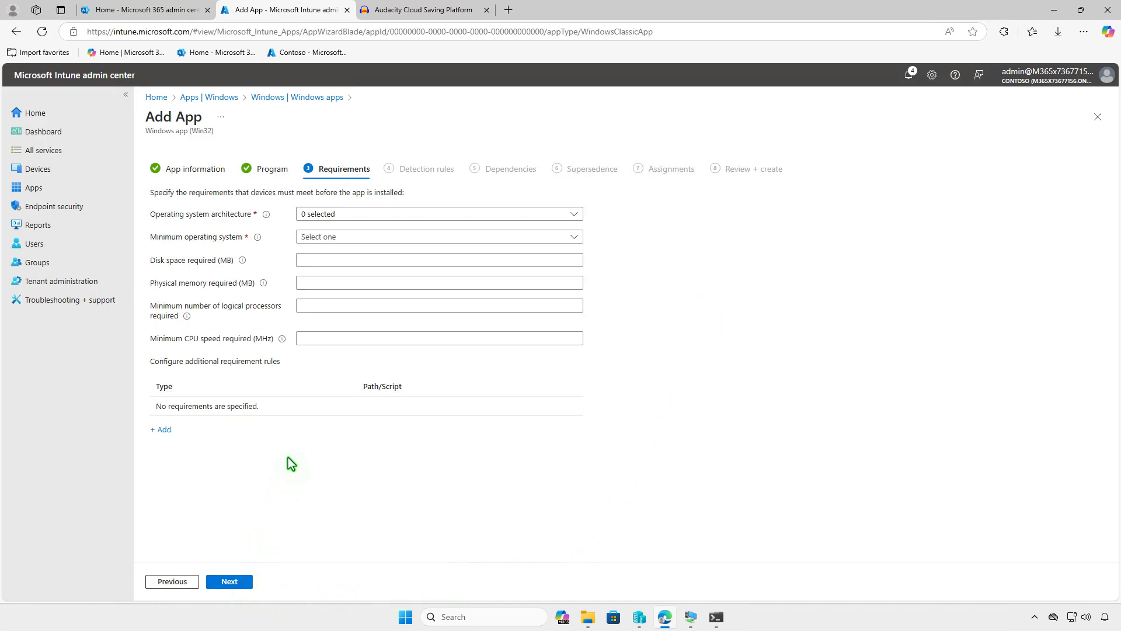
# Require 64-bit operating system architecture and Windows 10 1607 as the minimum operating system, and continue to the detection rules
pyautogui.click(409, 214)
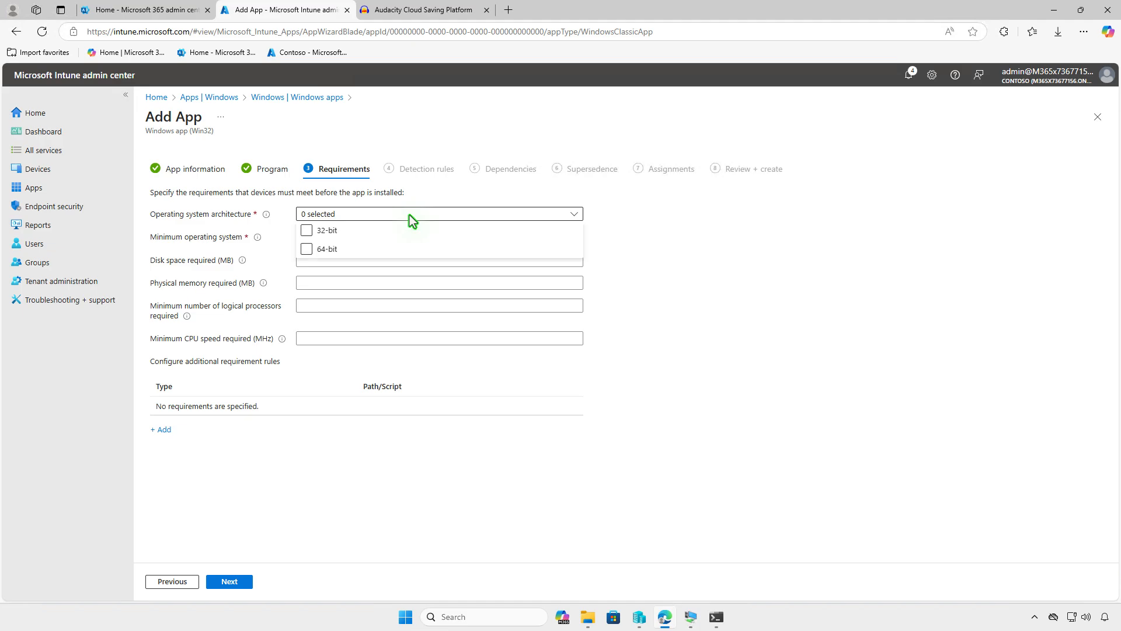
pyautogui.click(334, 251)
pyautogui.click(268, 257)
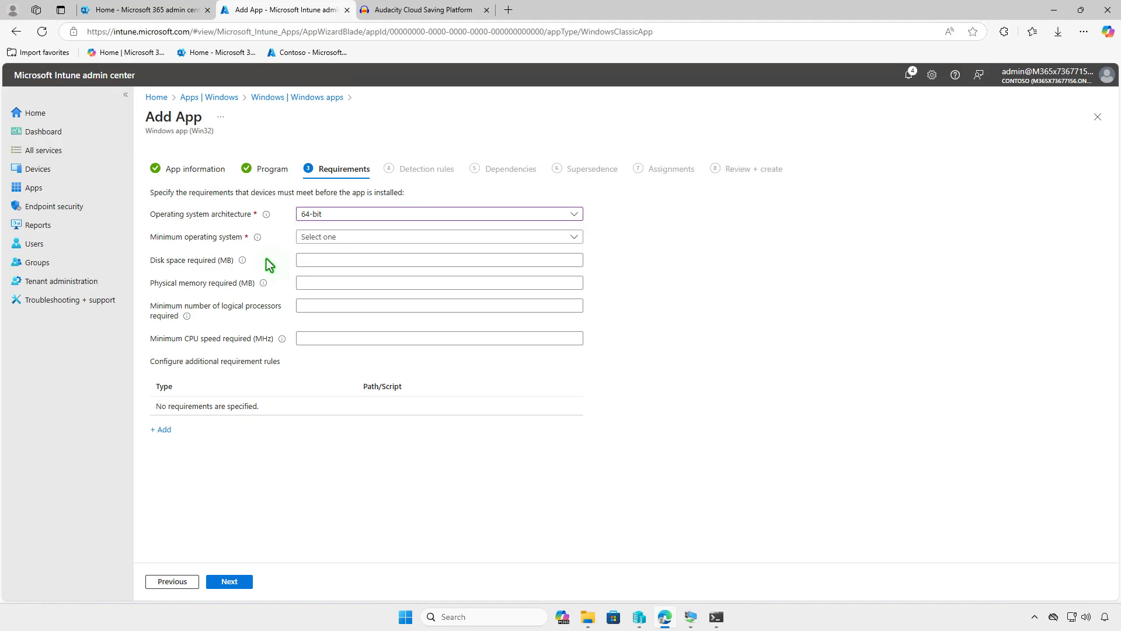
pyautogui.click(414, 237)
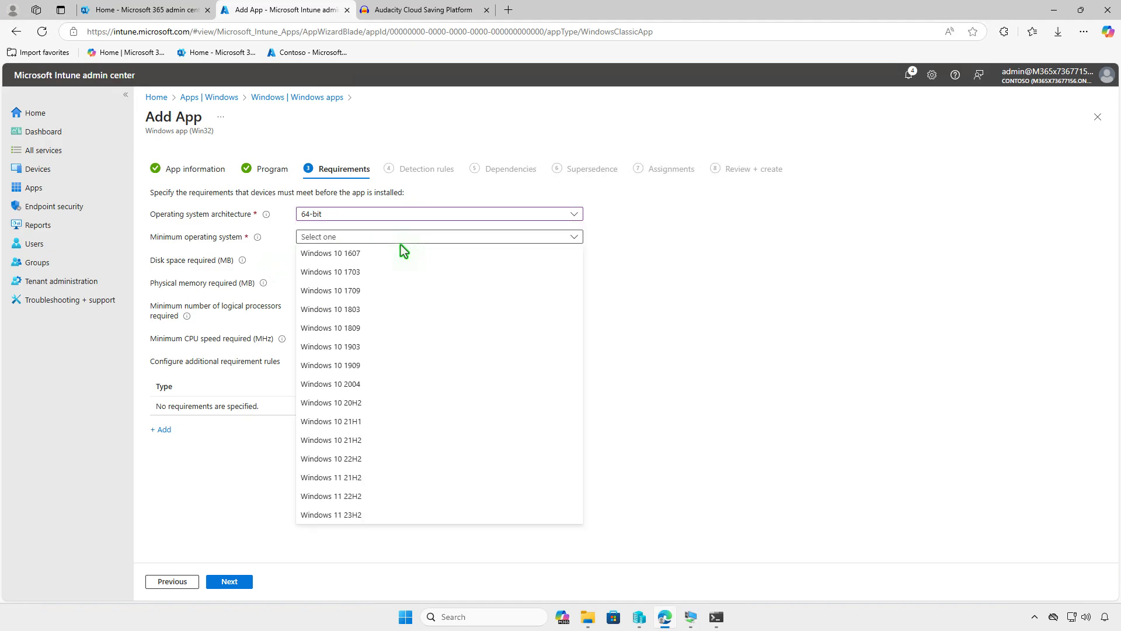
pyautogui.click(383, 252)
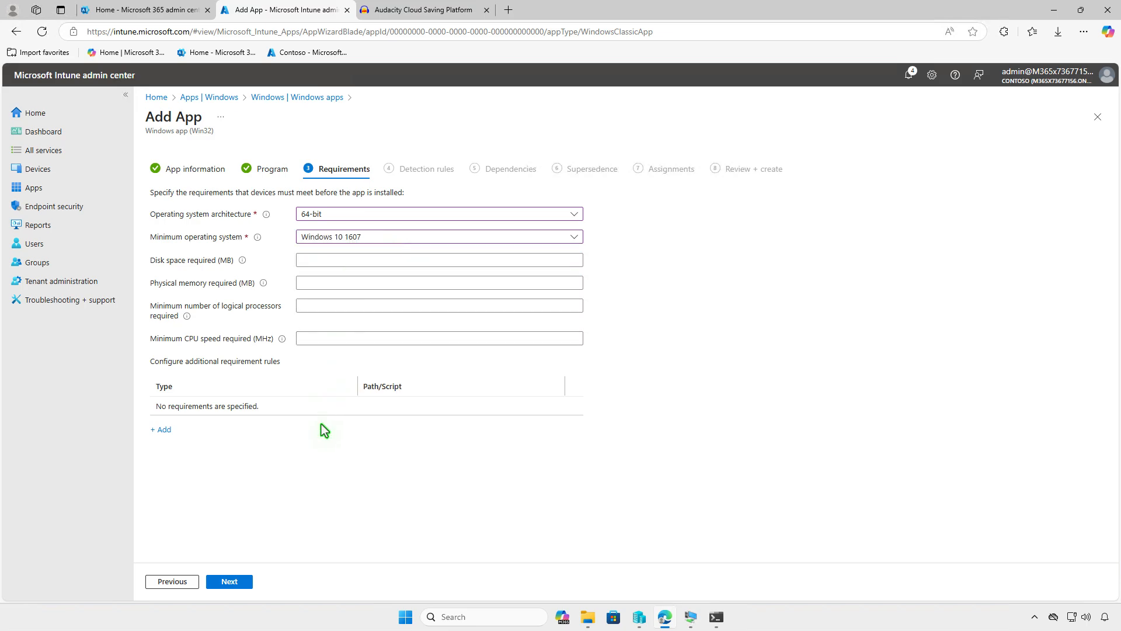
pyautogui.click(247, 587)
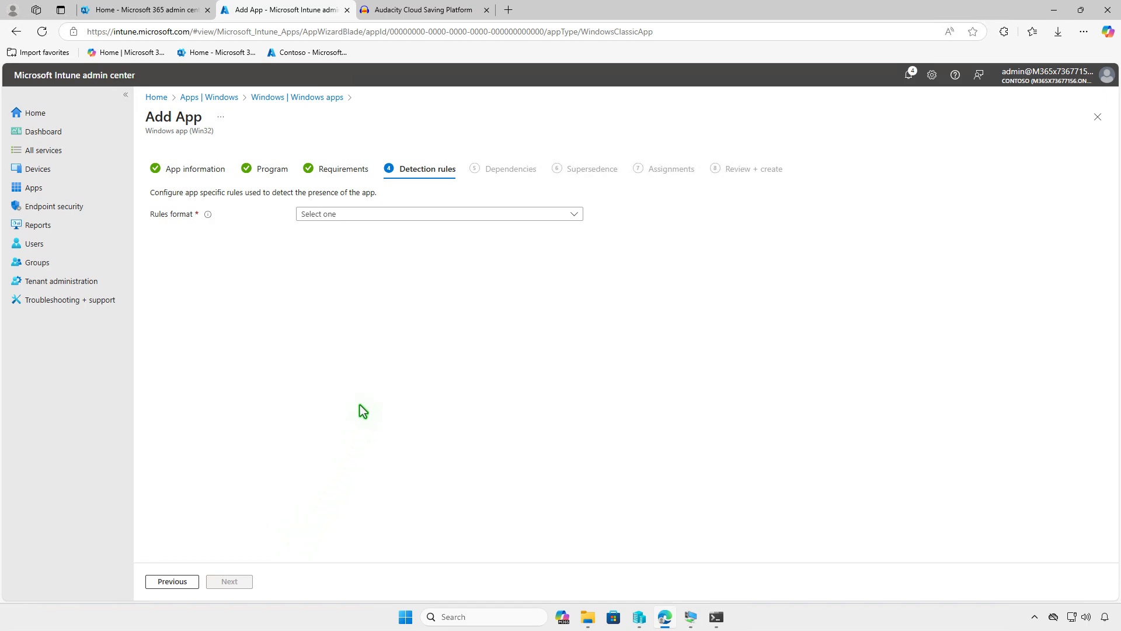
# Manually configure a File detection rule with path %ProgramFiles%\Audacity, file audacity.exe and detection method File or folder exists
pyautogui.click(466, 216)
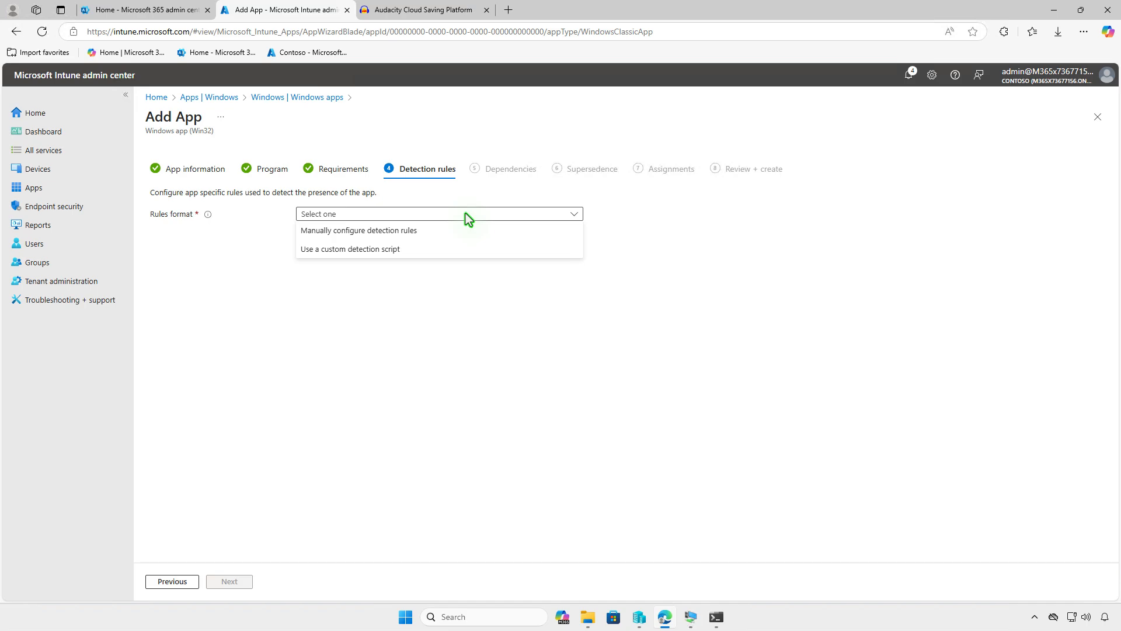
pyautogui.click(458, 229)
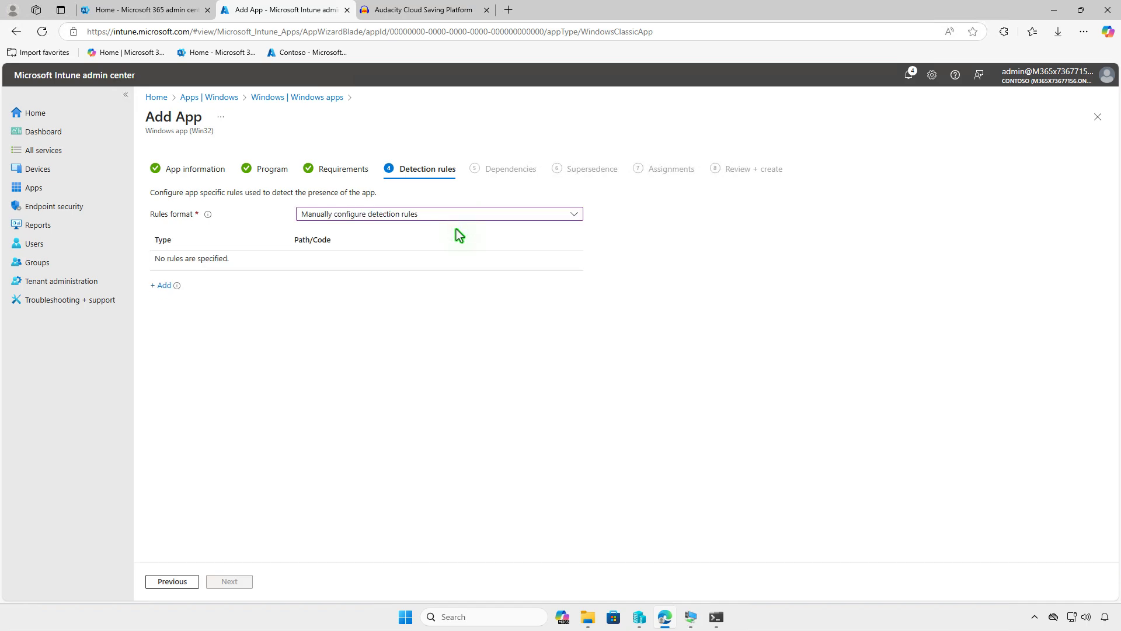
pyautogui.click(160, 286)
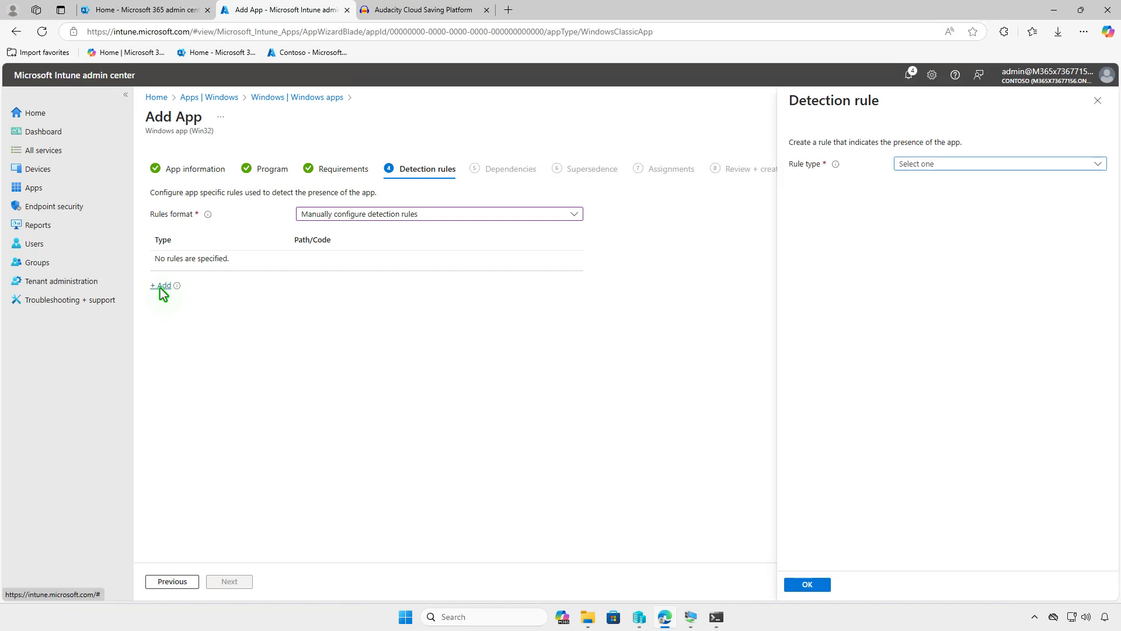
pyautogui.click(985, 165)
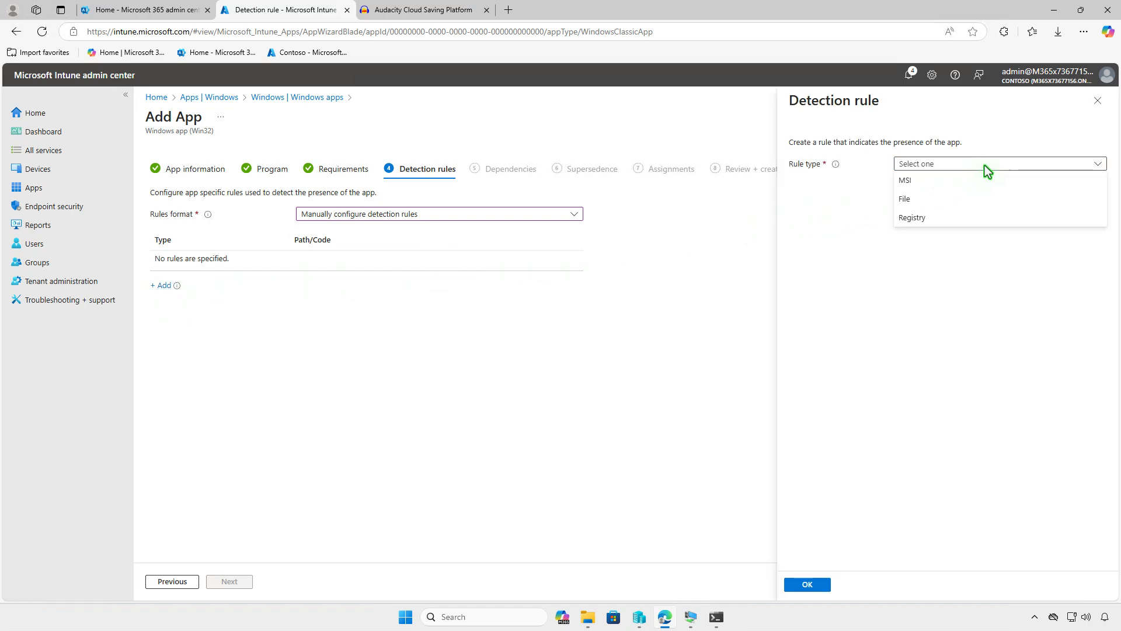
pyautogui.click(991, 200)
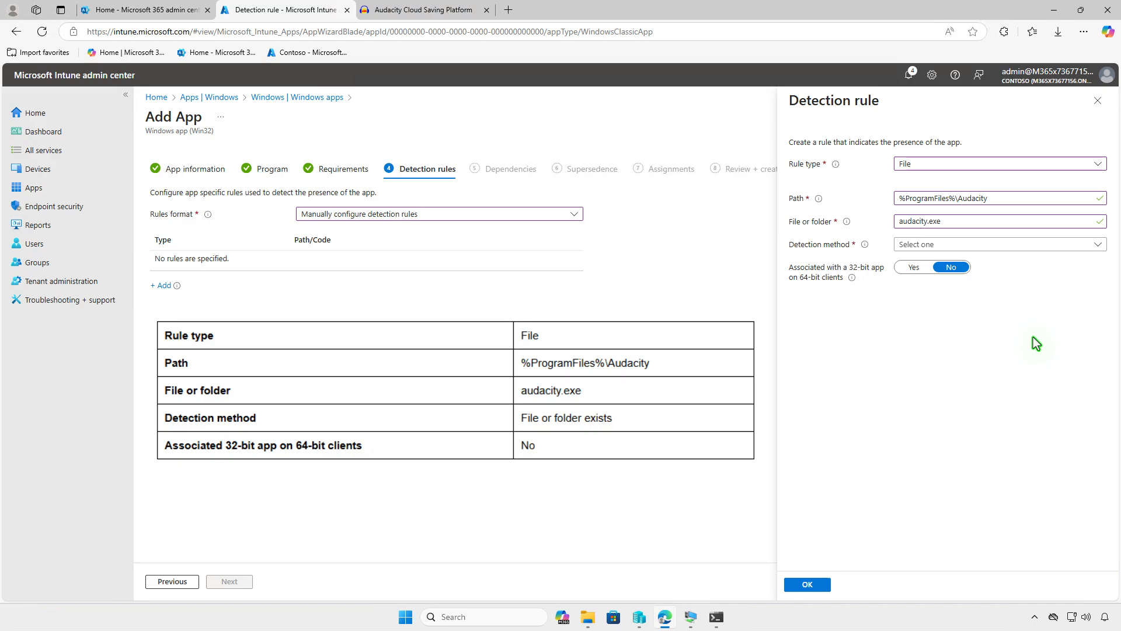
pyautogui.click(1028, 244)
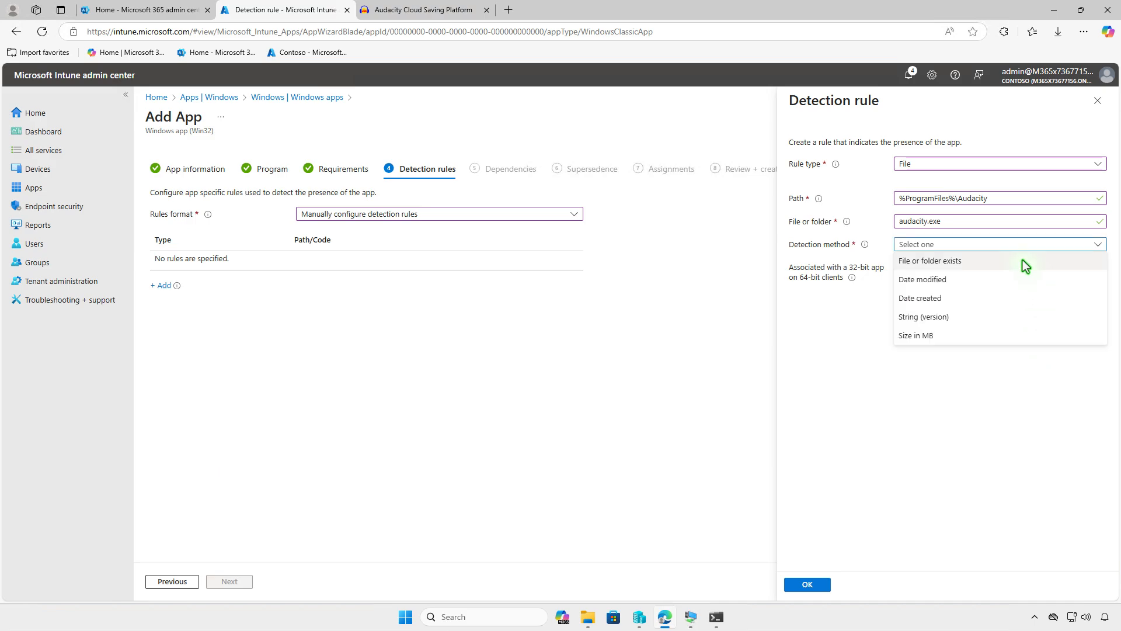
pyautogui.click(1022, 260)
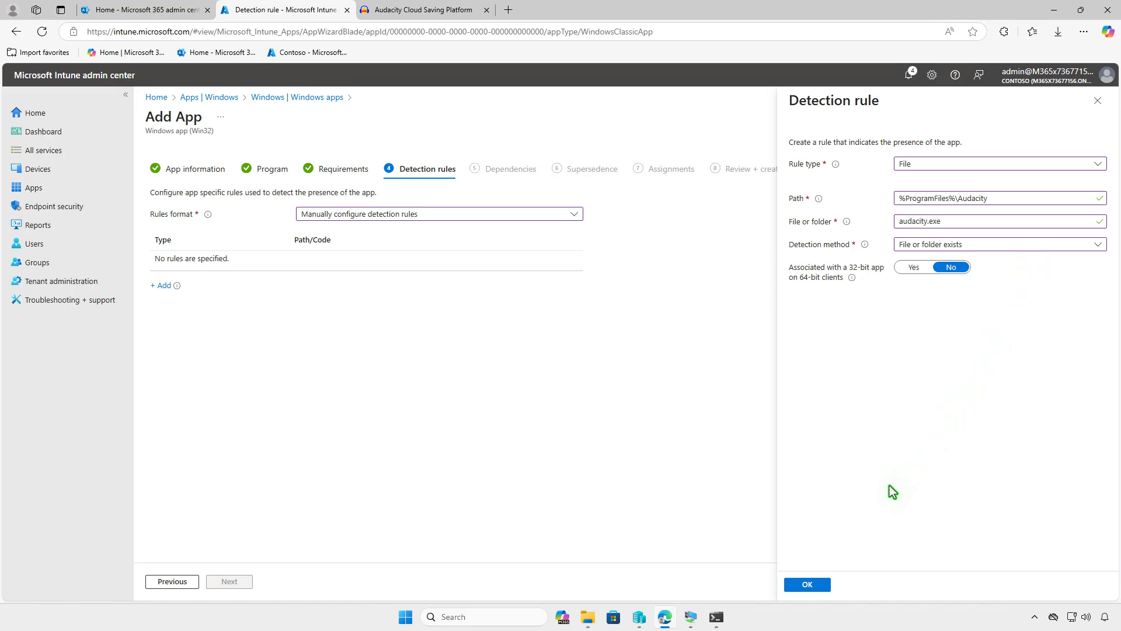
pyautogui.click(823, 589)
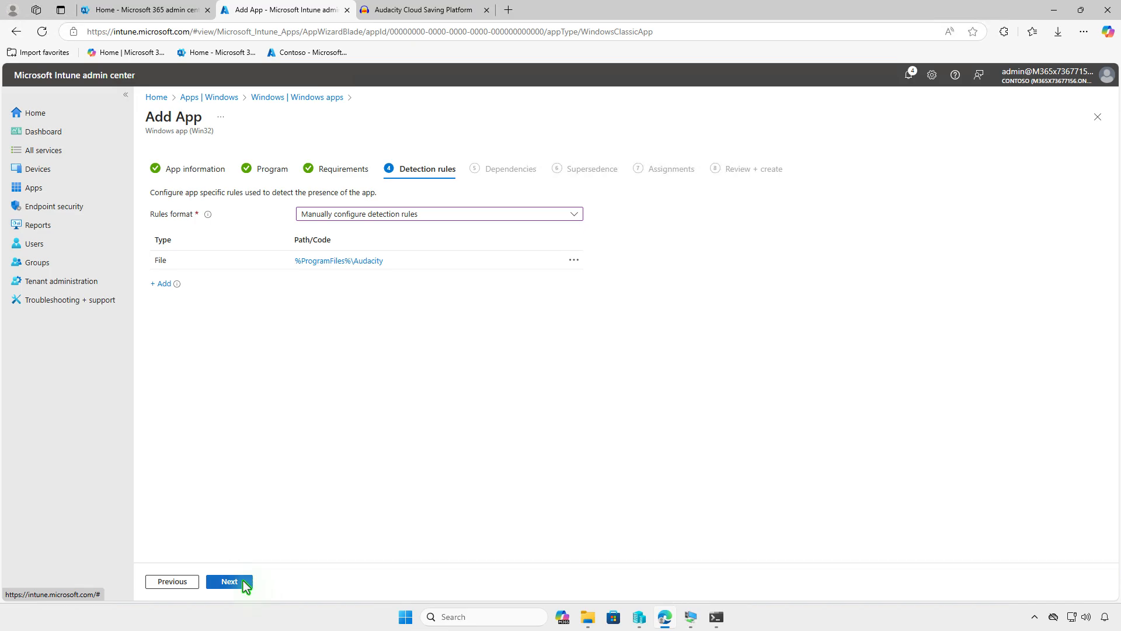
# Leave dependencies and supersedence empty, and assign the app as Required to the Test_Devices group
pyautogui.click(241, 581)
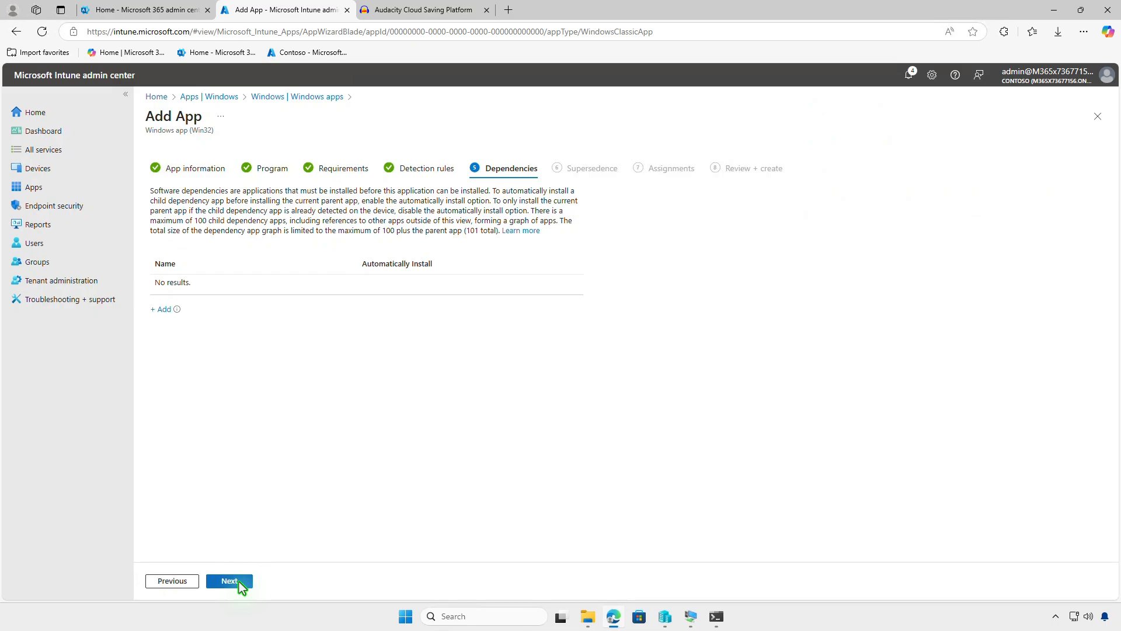
pyautogui.click(241, 582)
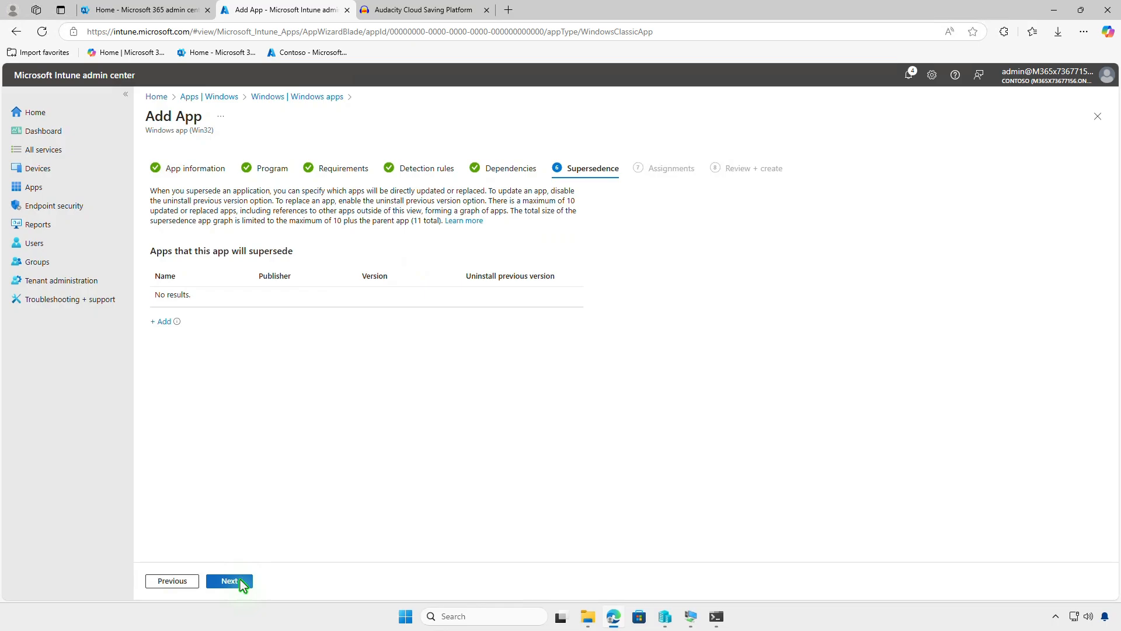
pyautogui.click(240, 580)
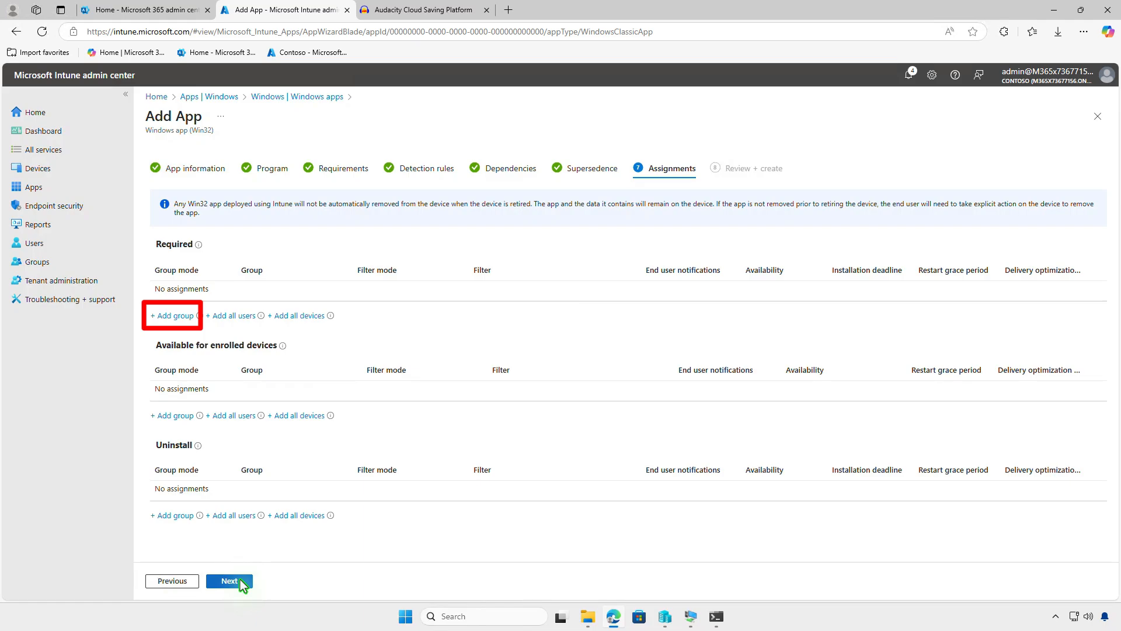
pyautogui.click(185, 316)
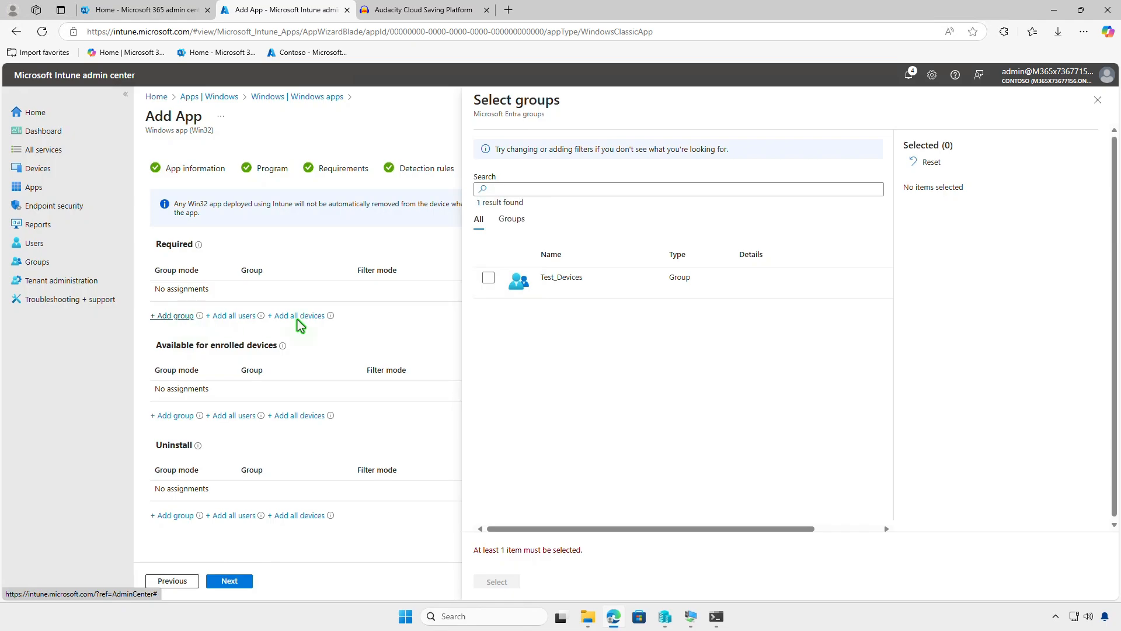
pyautogui.click(489, 278)
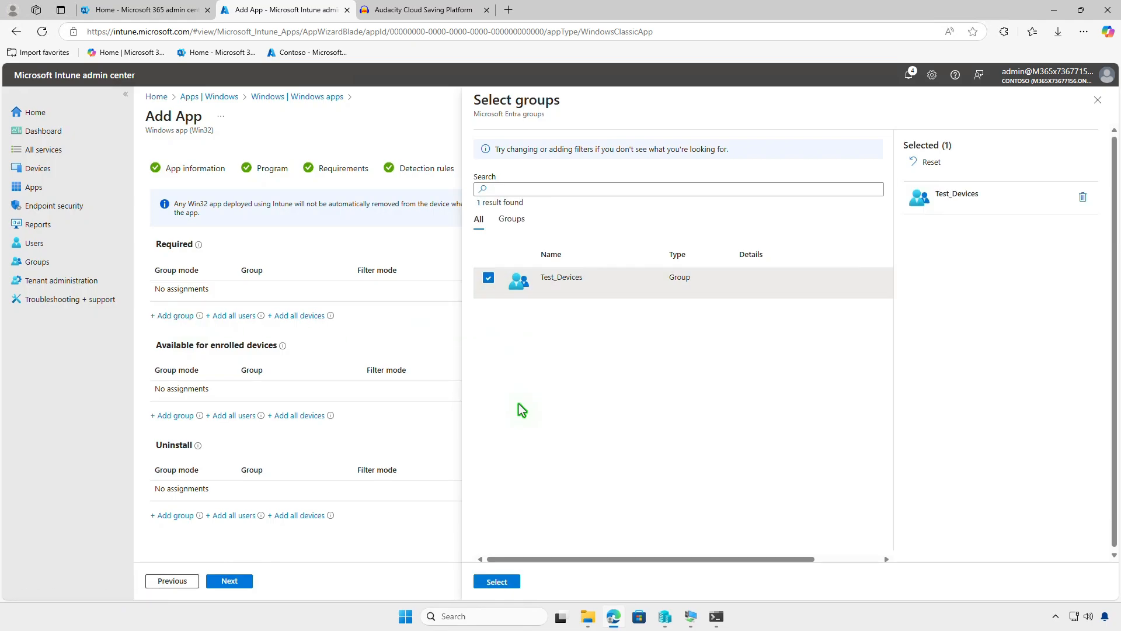
pyautogui.click(505, 581)
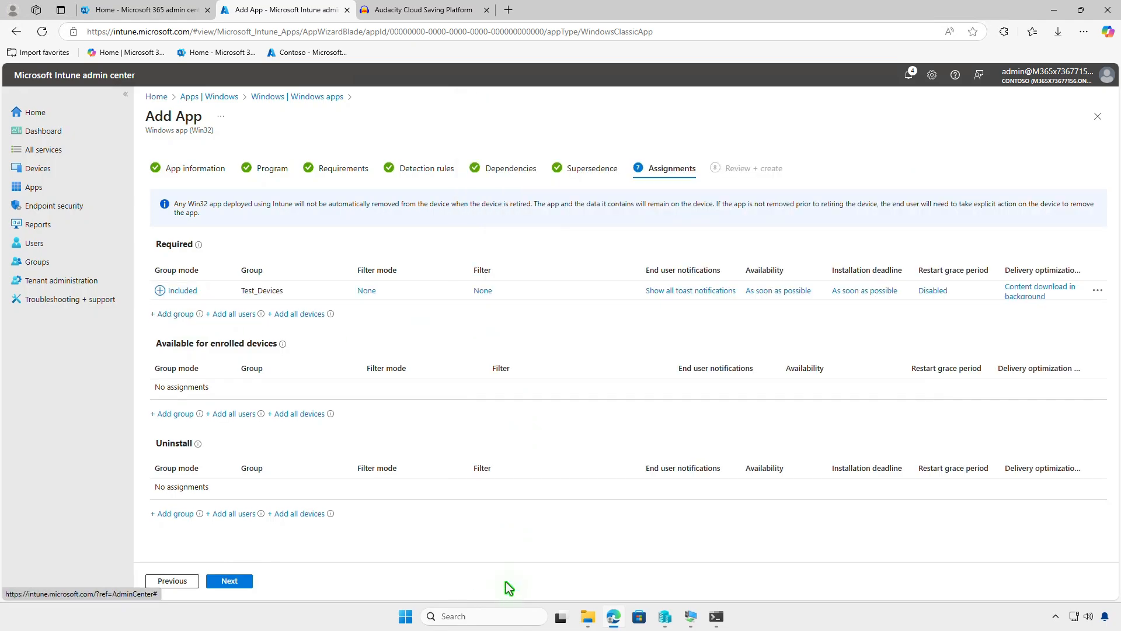
# Review the end user notification settings of the Test_Devices assignment without changes, and create the Audacity app
pyautogui.click(678, 292)
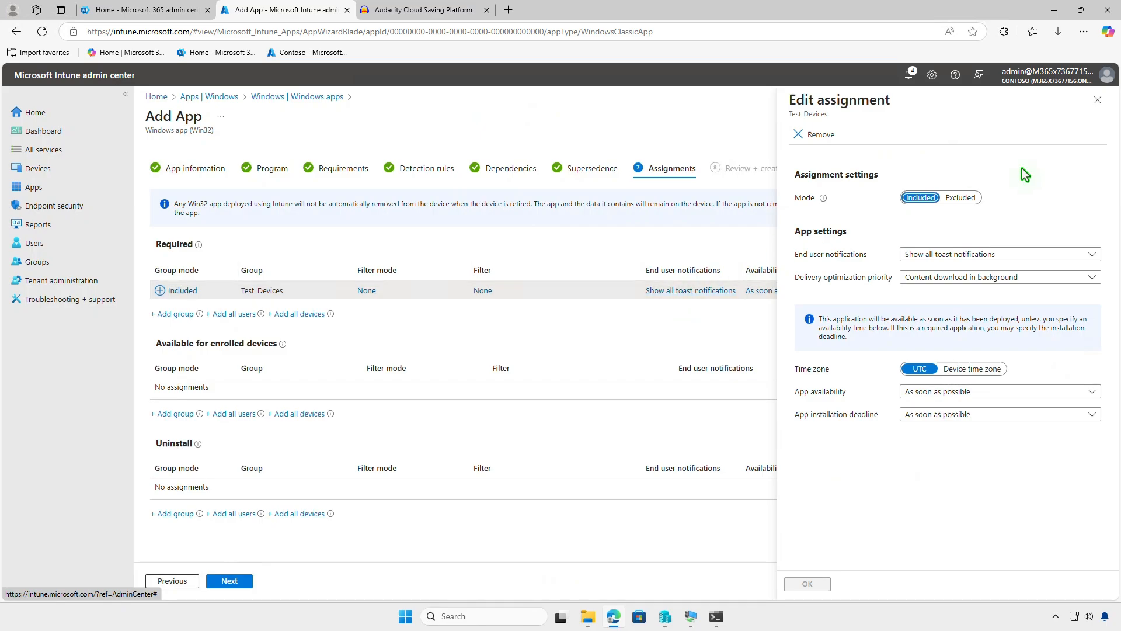
pyautogui.click(1096, 101)
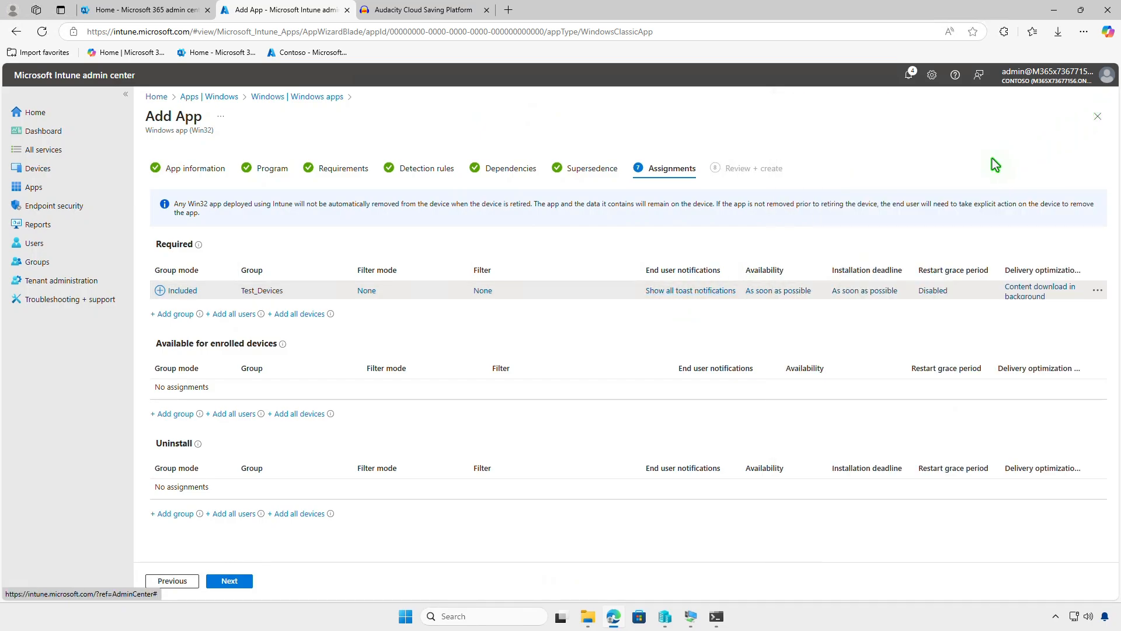
pyautogui.click(245, 582)
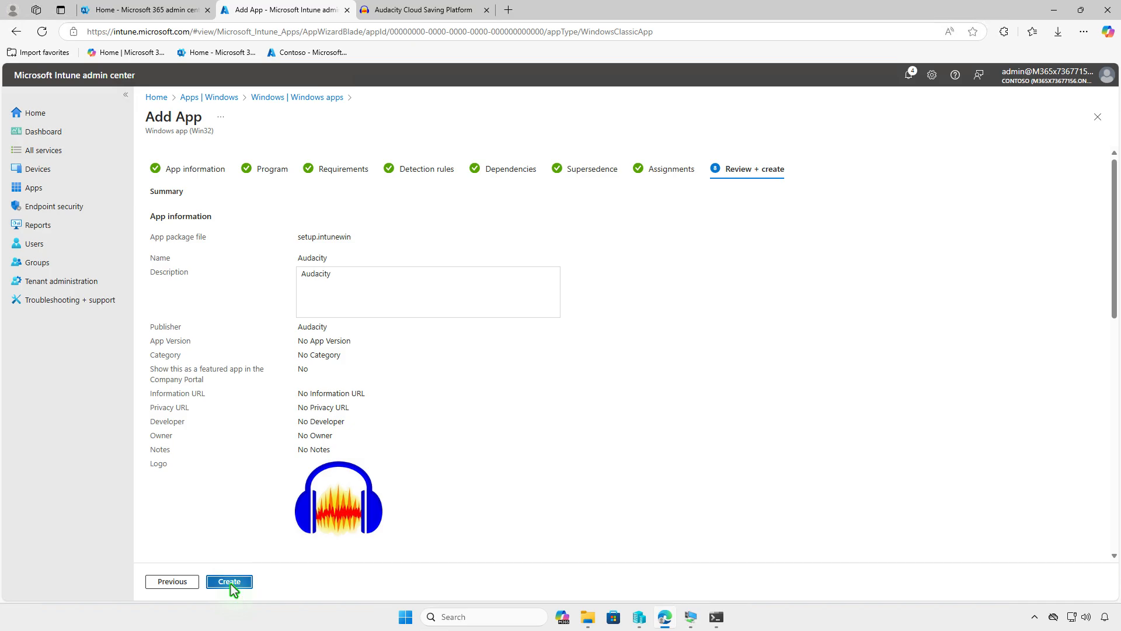
pyautogui.click(230, 582)
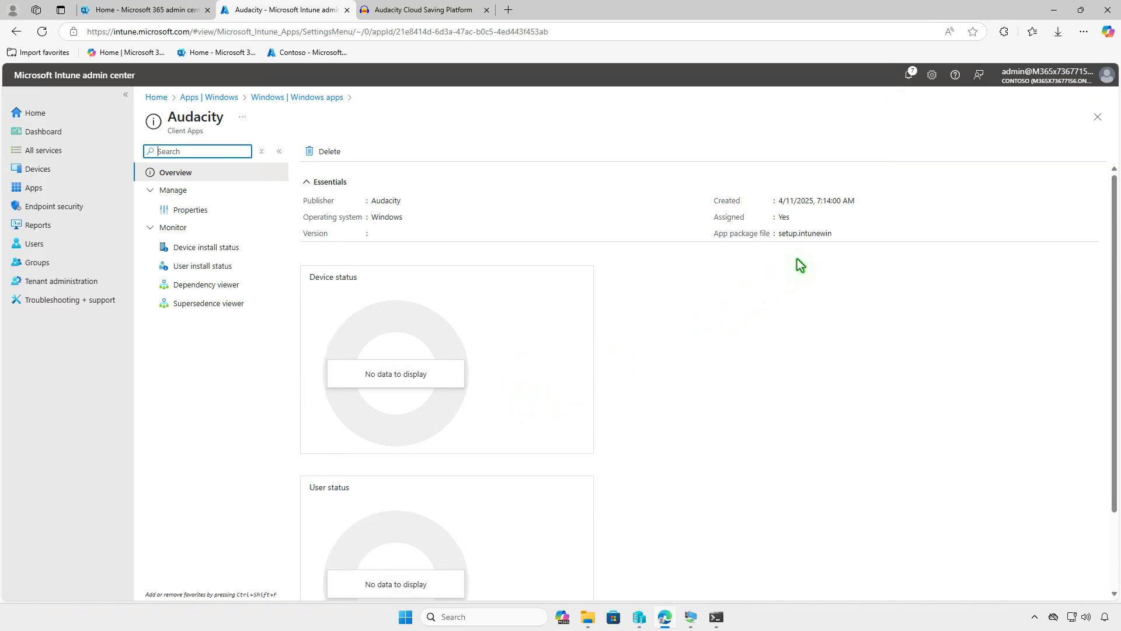
# Switch to the WIN10-CTL virtual machine and check the device sync status of its Contoso Entra ID work account in Settings
pyautogui.click(1054, 16)
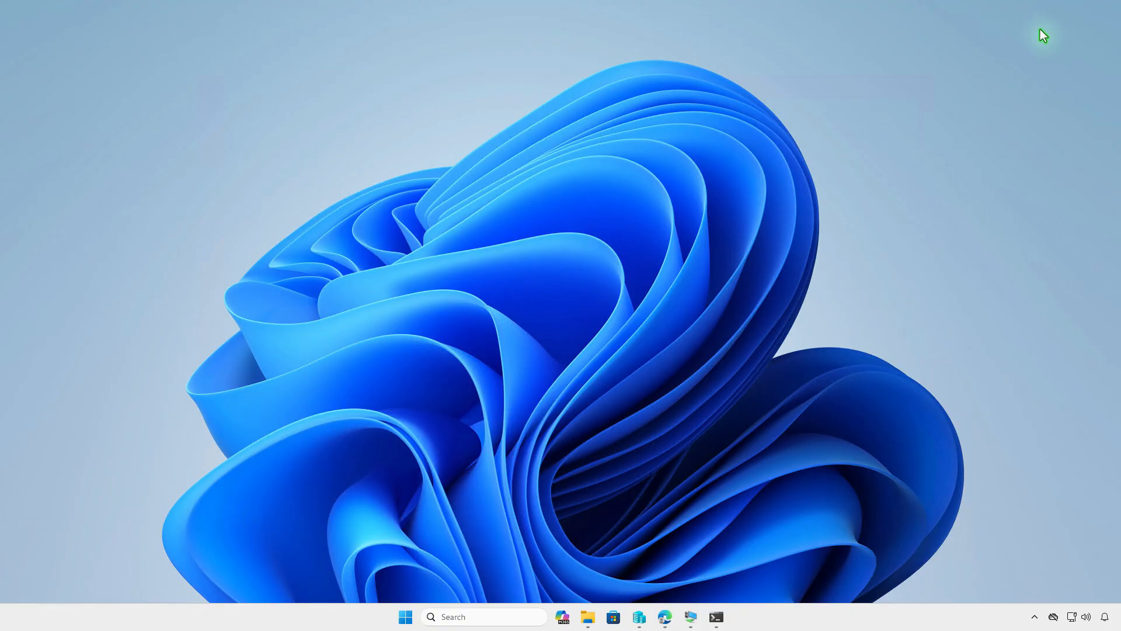
pyautogui.click(693, 615)
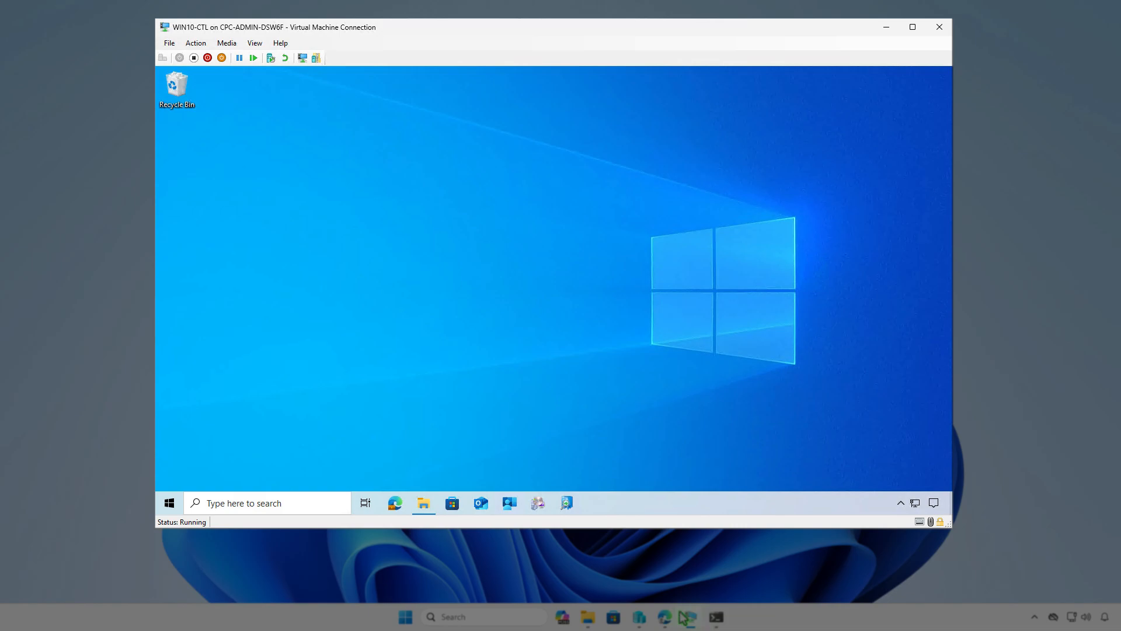
pyautogui.click(170, 504)
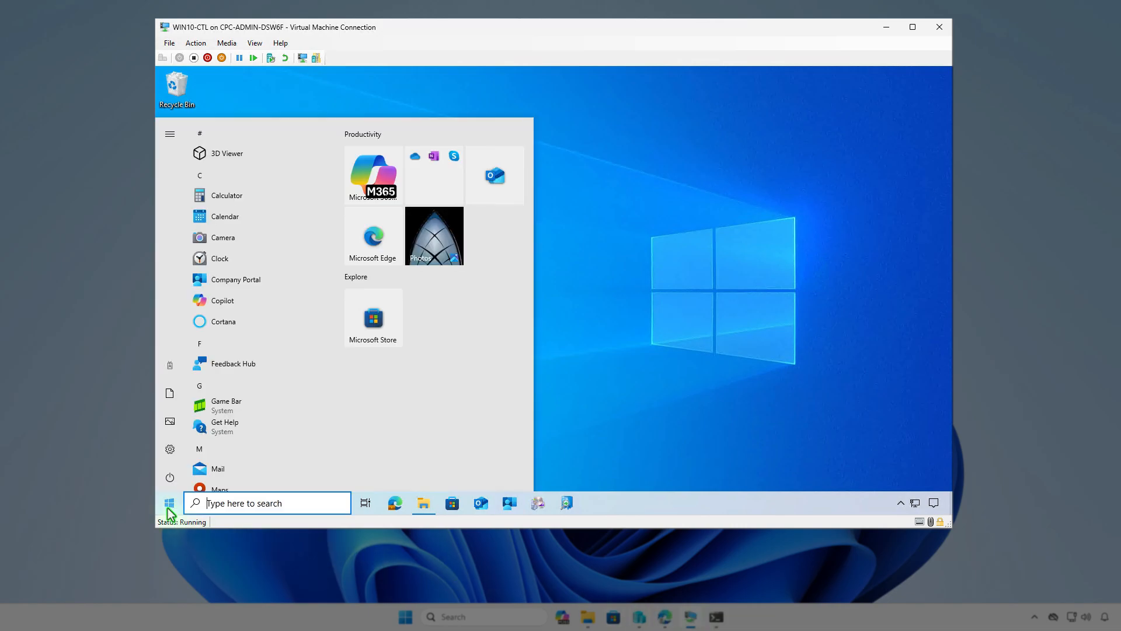
pyautogui.click(173, 369)
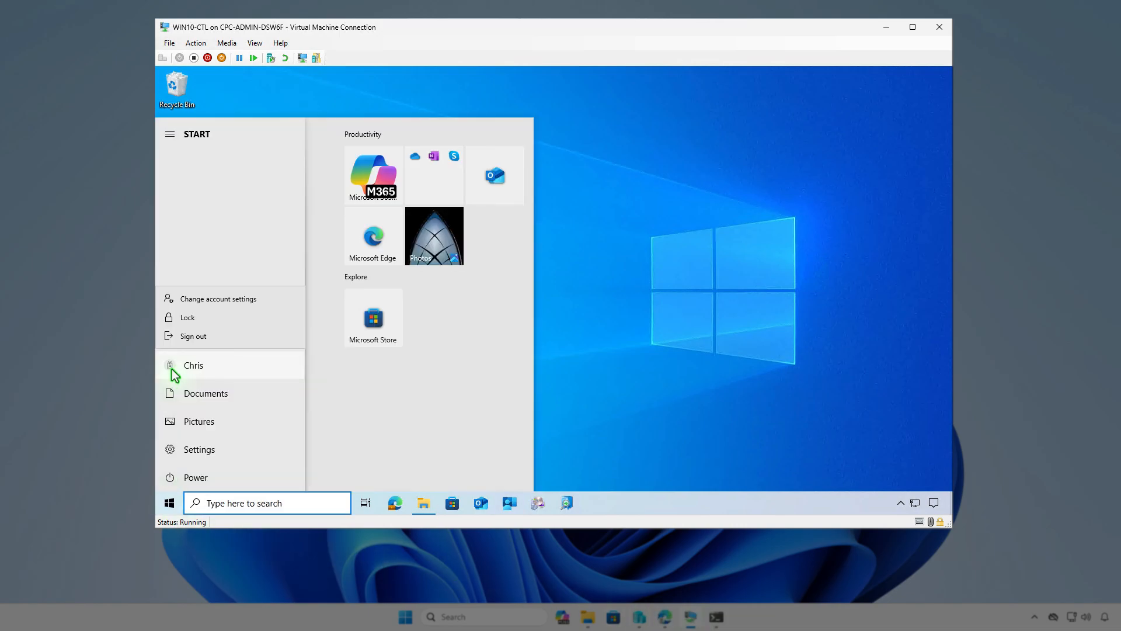
pyautogui.click(266, 300)
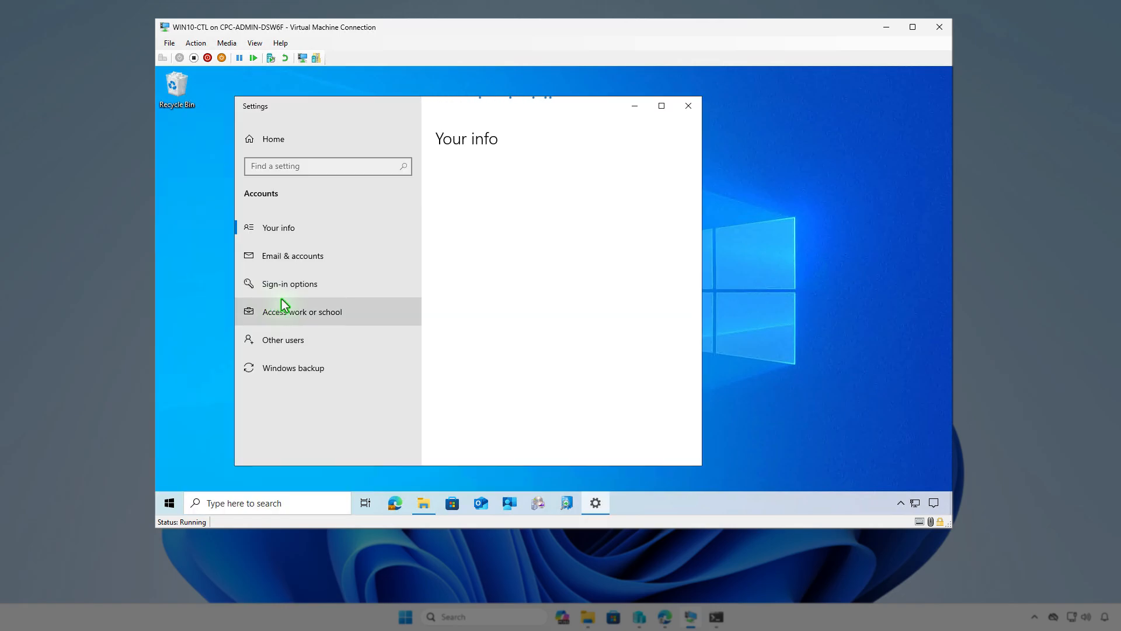
pyautogui.click(376, 315)
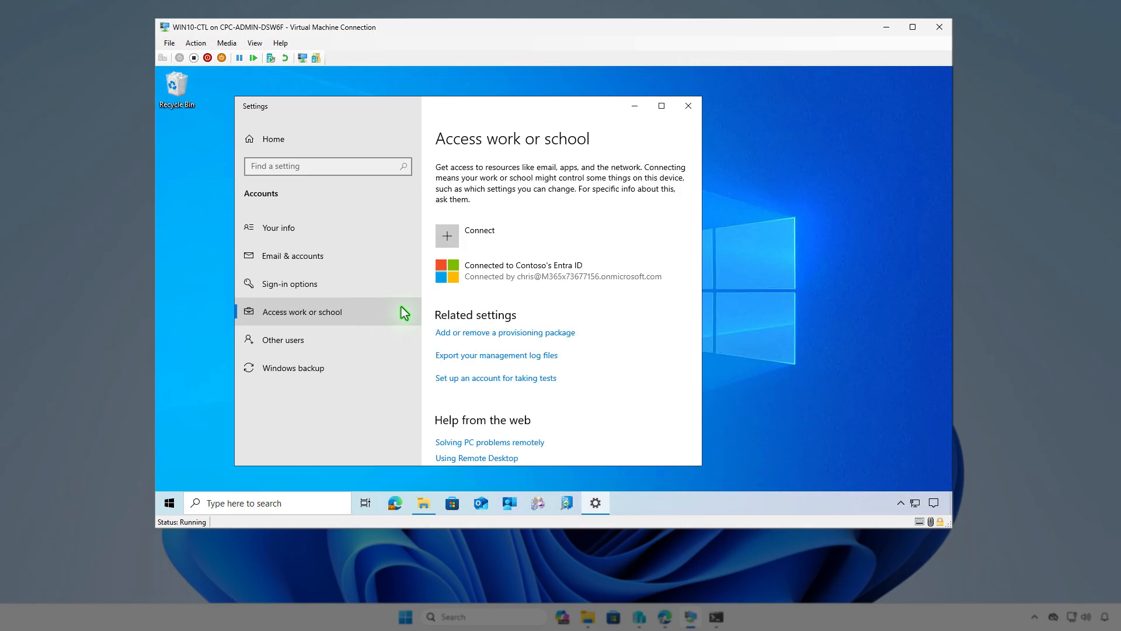
pyautogui.click(669, 264)
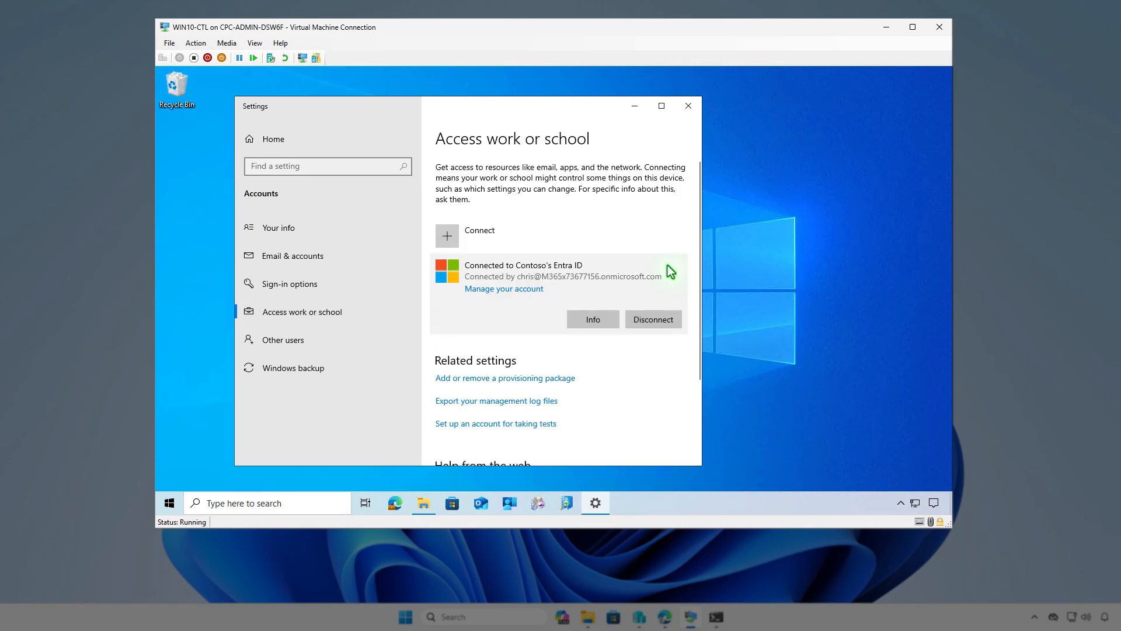
pyautogui.click(599, 317)
pyautogui.scroll(-10, 588, 323)
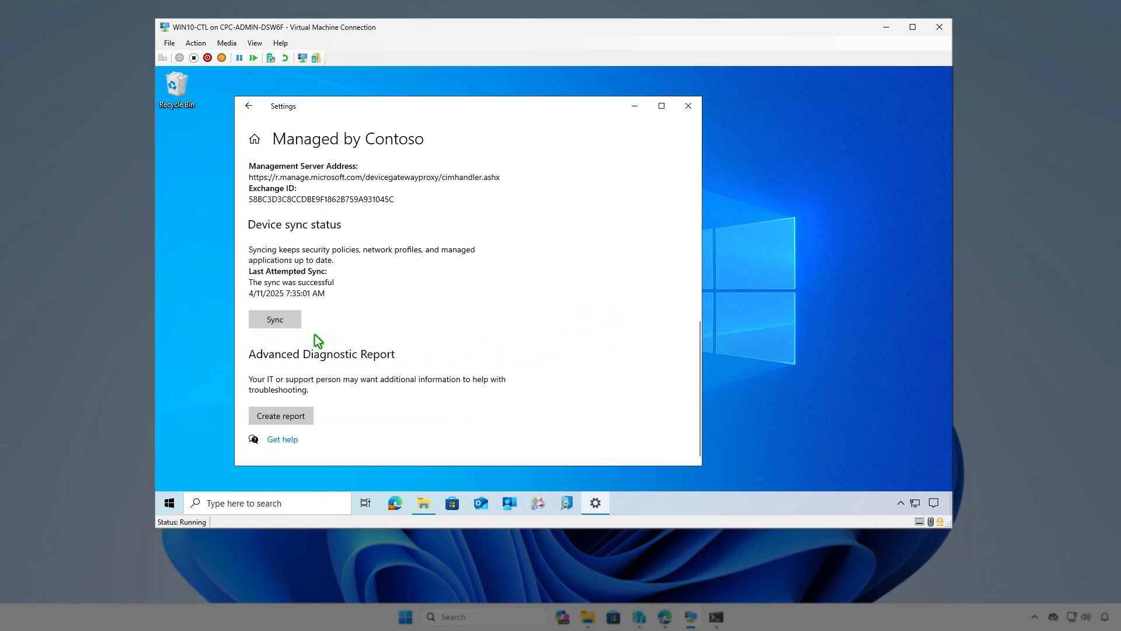
pyautogui.click(634, 106)
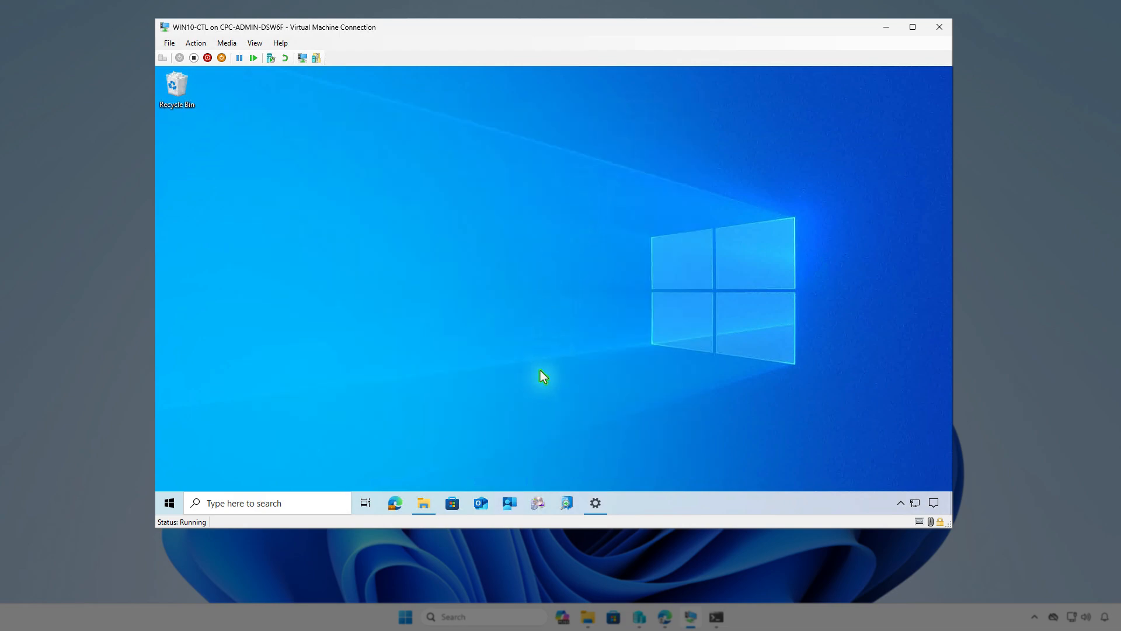
# Sync the device from the Company Portal settings and check the Intune software distribution notifications
pyautogui.click(508, 505)
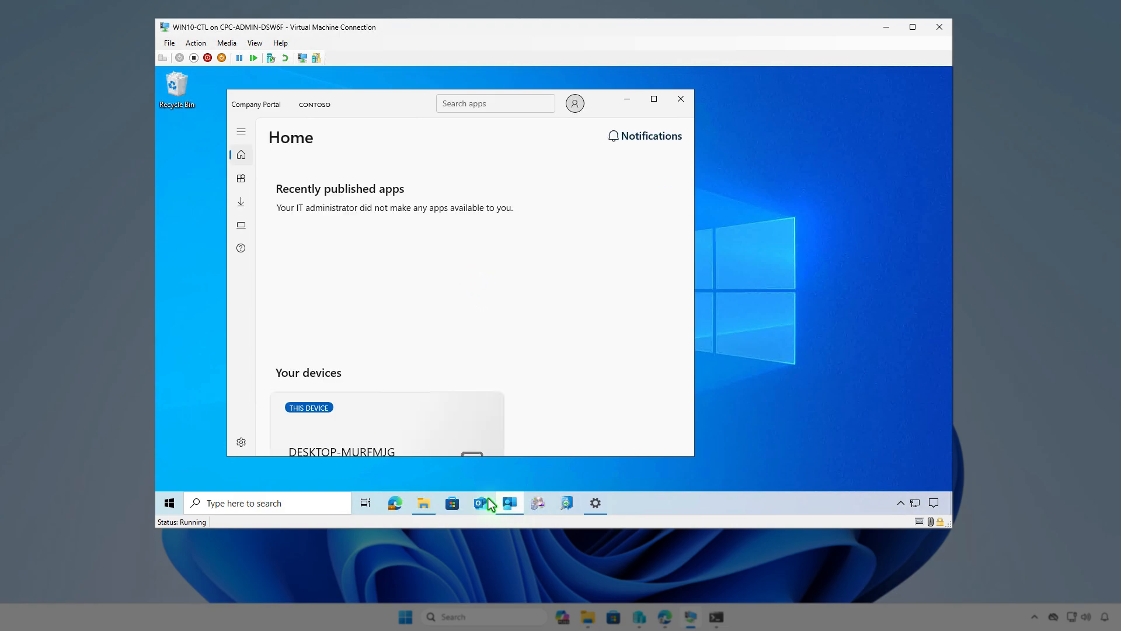
pyautogui.click(240, 444)
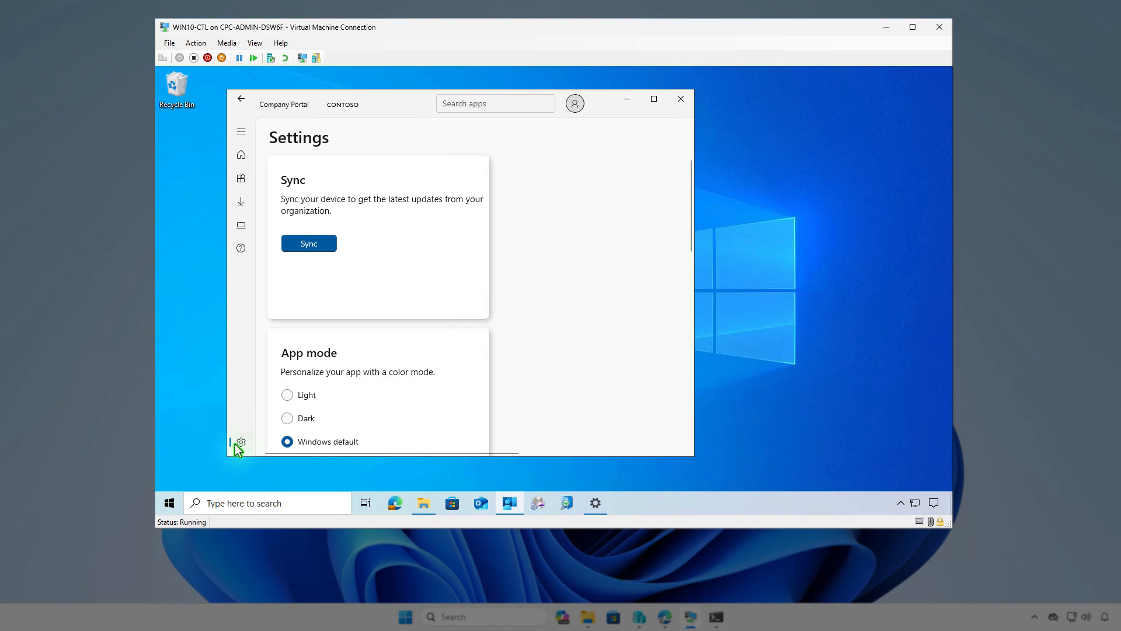
pyautogui.click(325, 245)
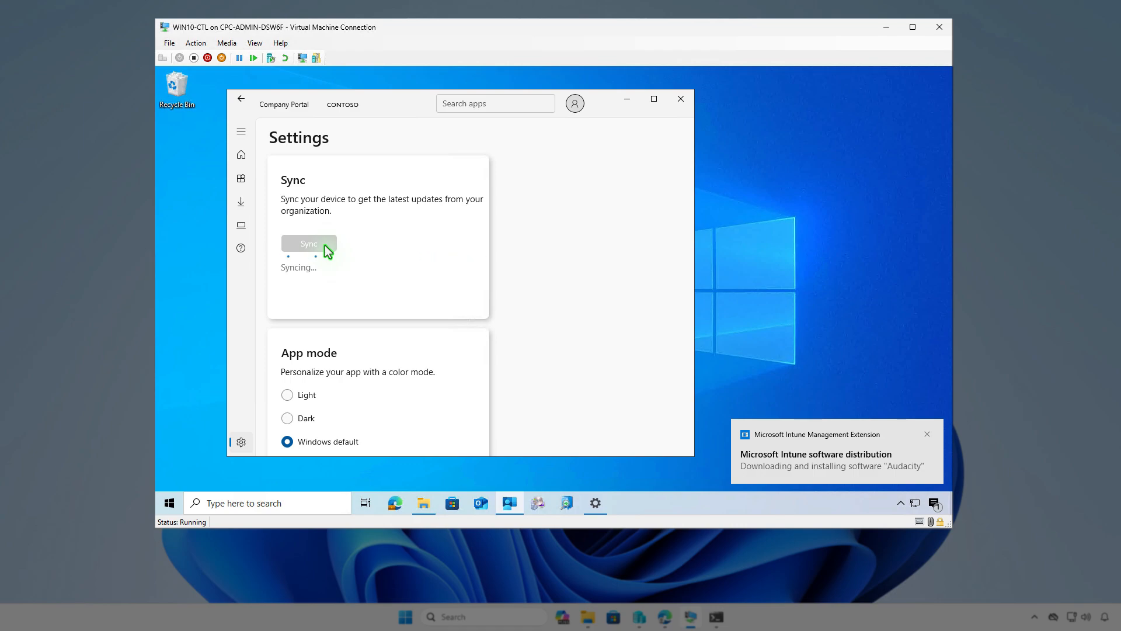
pyautogui.click(935, 506)
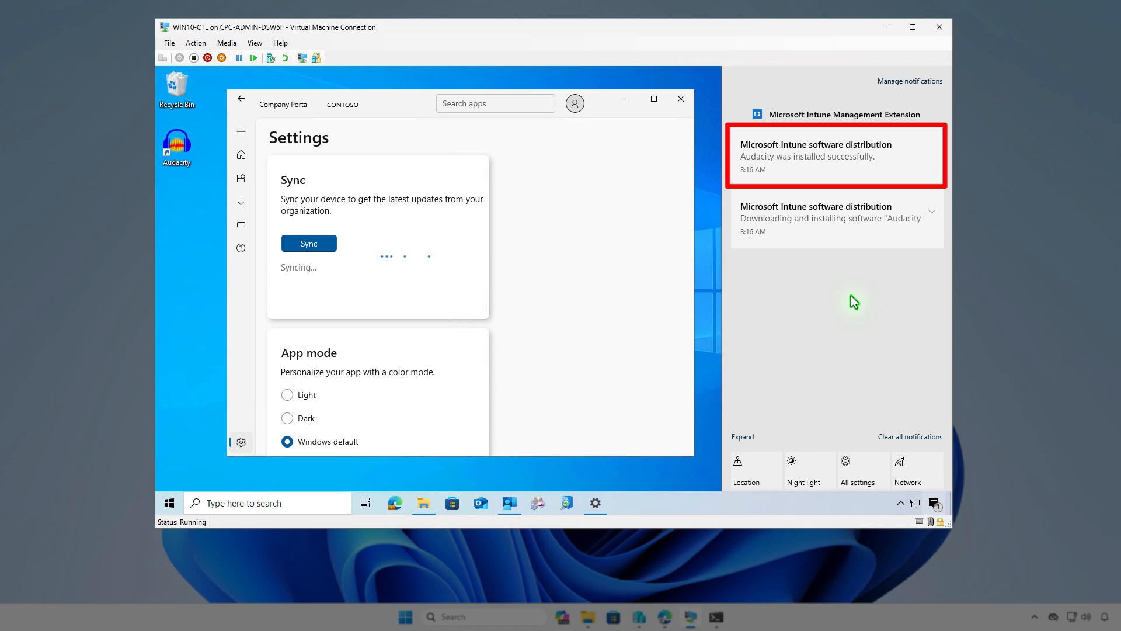
pyautogui.click(627, 99)
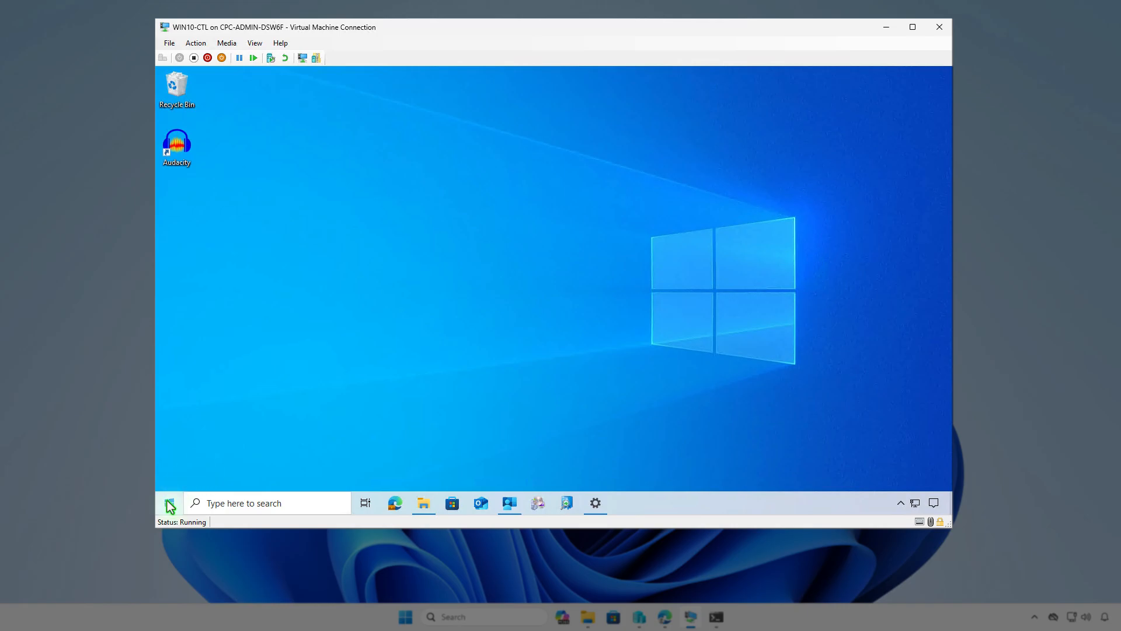
# Look for Audacity in the virtual machine's Apps & features list
pyautogui.rightClick(169, 506)
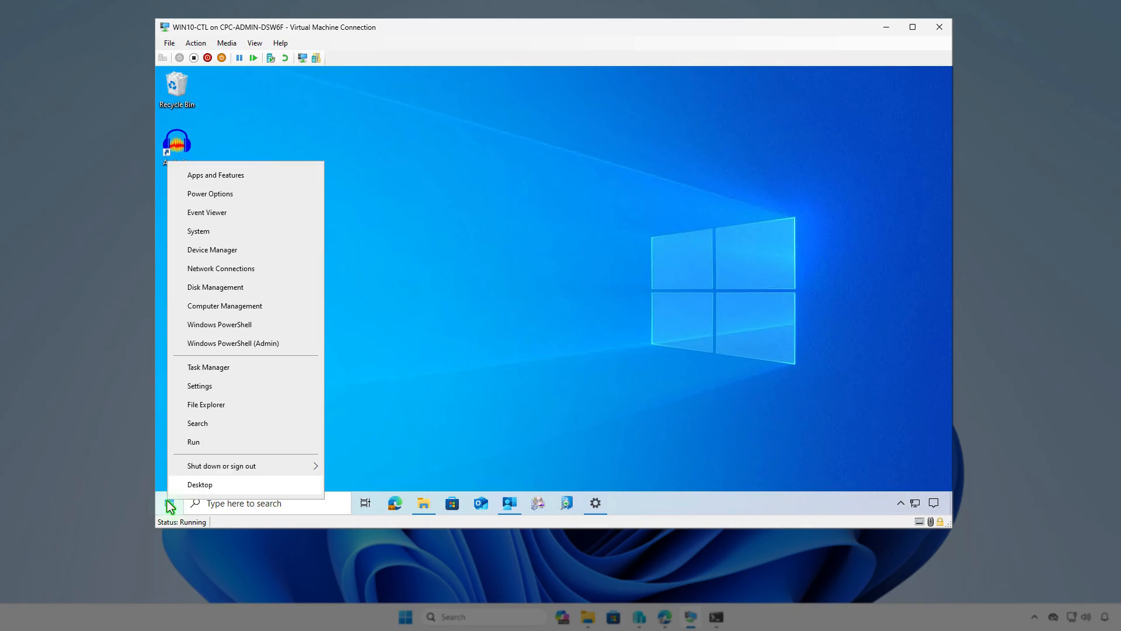
pyautogui.click(261, 178)
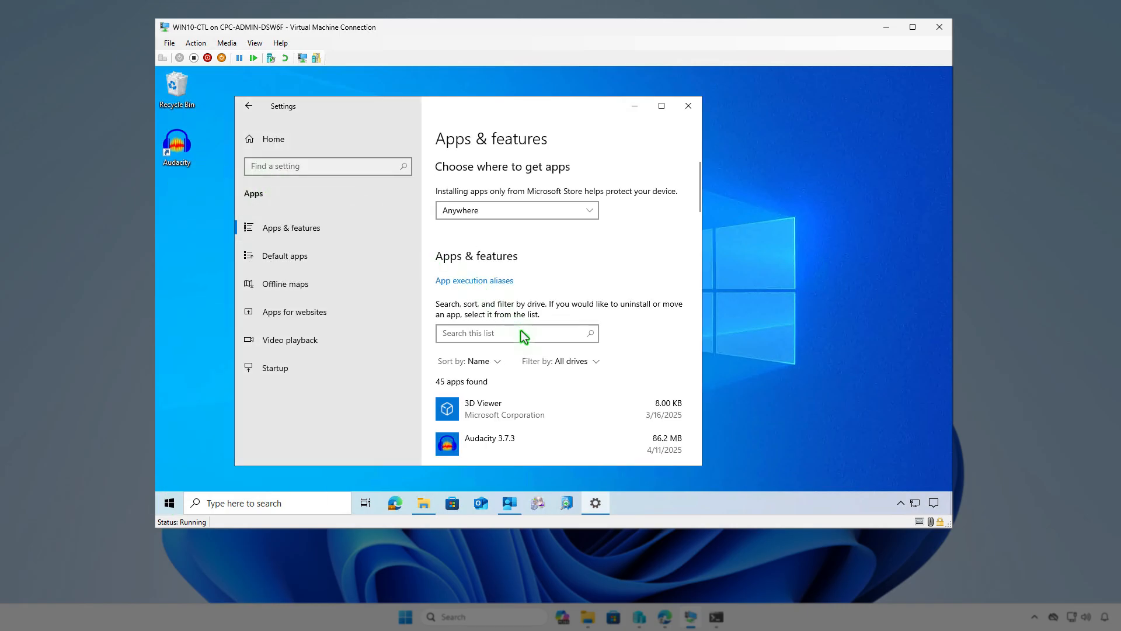
pyautogui.scroll(-3, 523, 339)
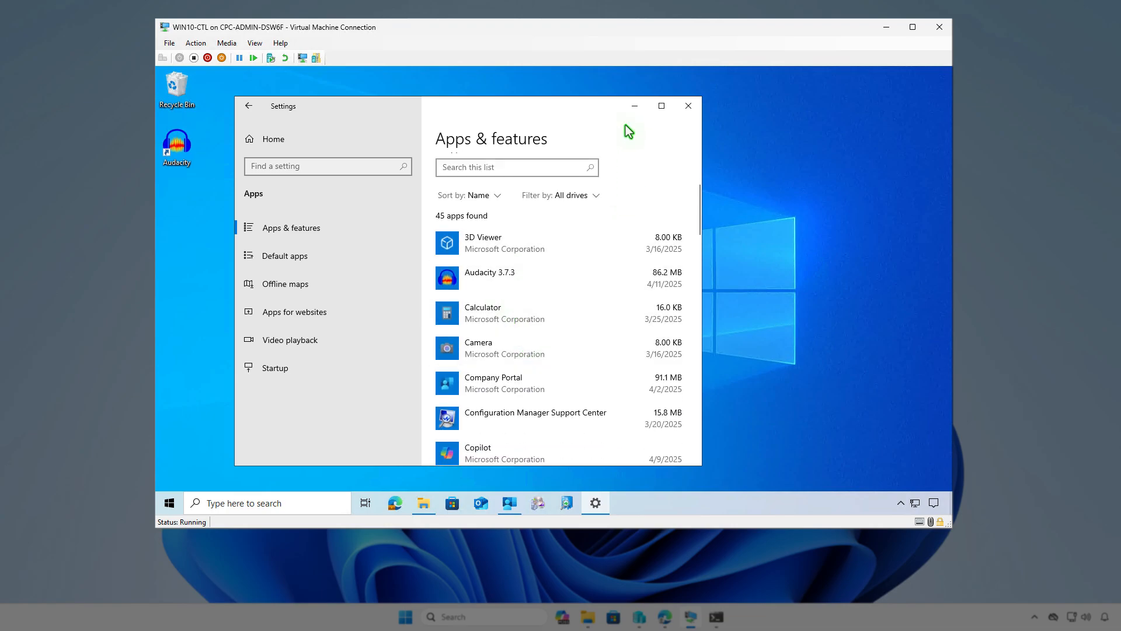
pyautogui.click(633, 109)
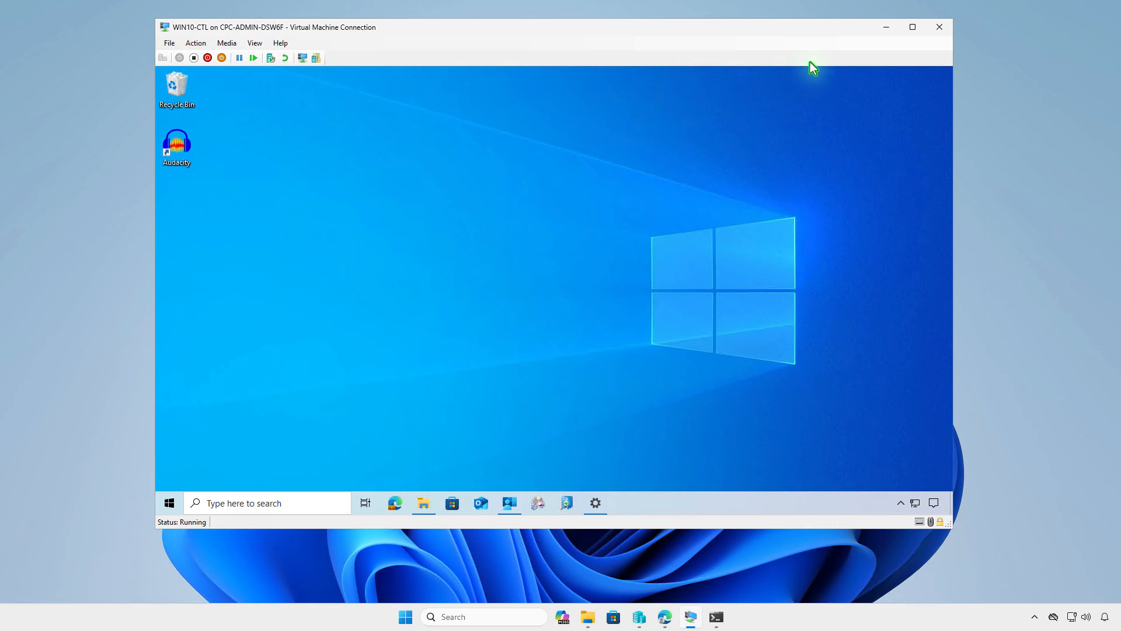
# Return to the Intune admin center in Edge, refresh the Audacity overview and open its device install status
pyautogui.click(886, 28)
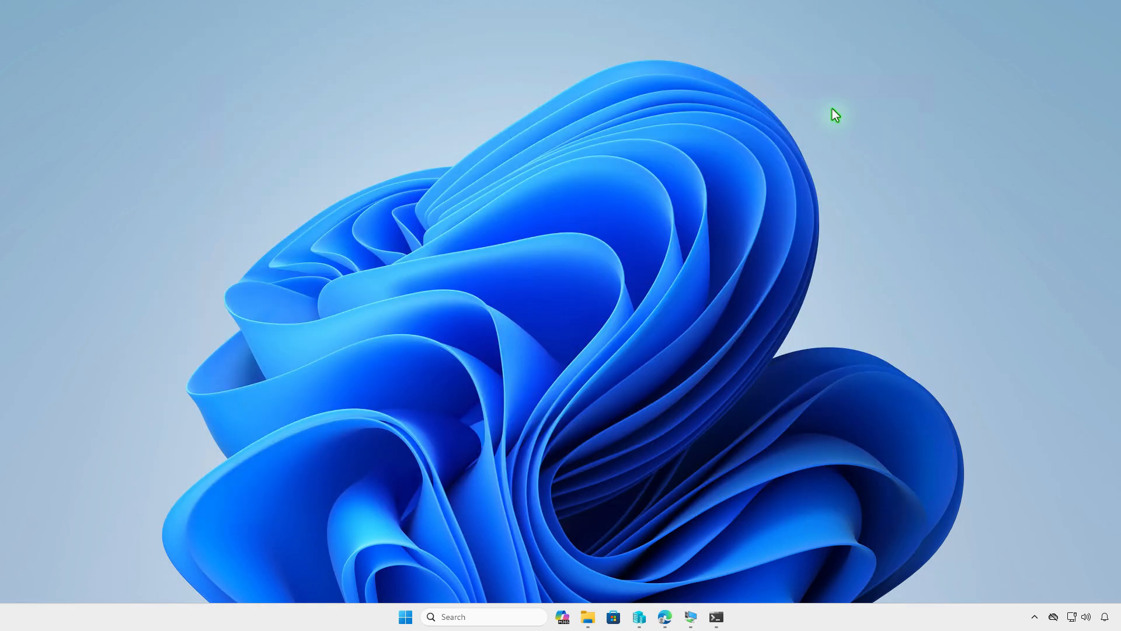
pyautogui.click(666, 616)
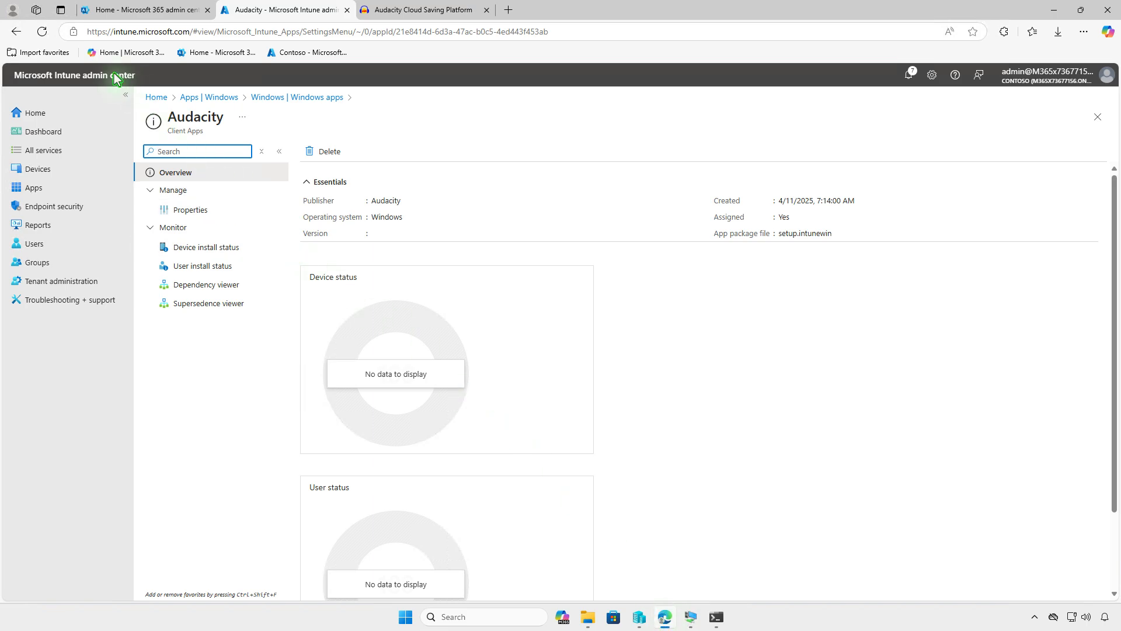
pyautogui.click(43, 33)
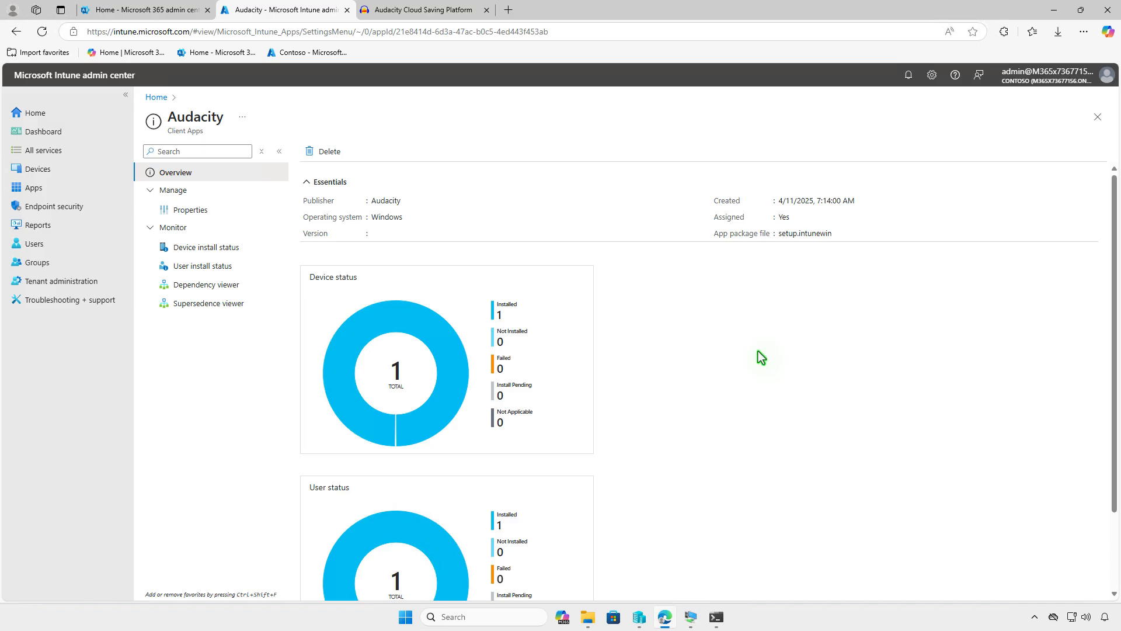
pyautogui.click(239, 250)
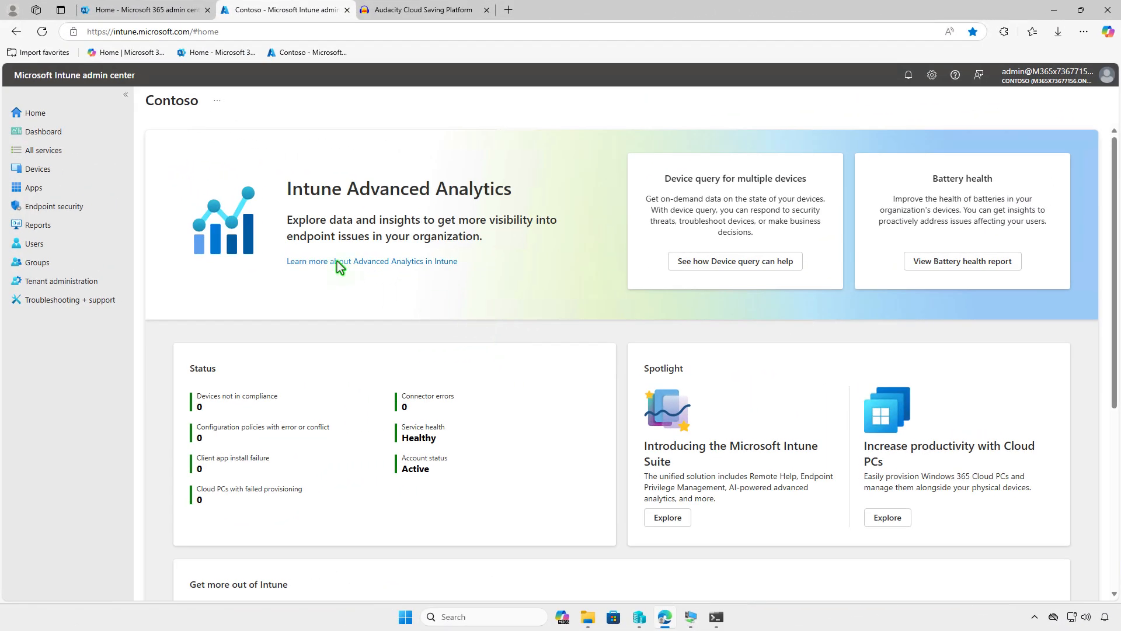
# Open the Audacity app's overview from the Windows apps list to examine its installation status
pyautogui.click(54, 187)
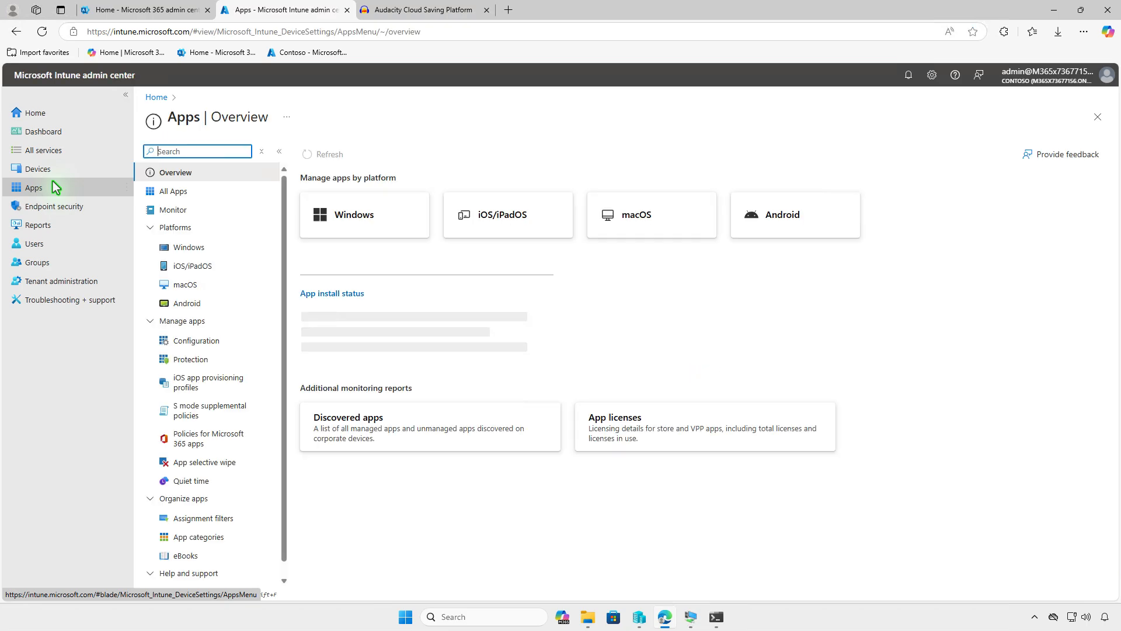
pyautogui.click(226, 253)
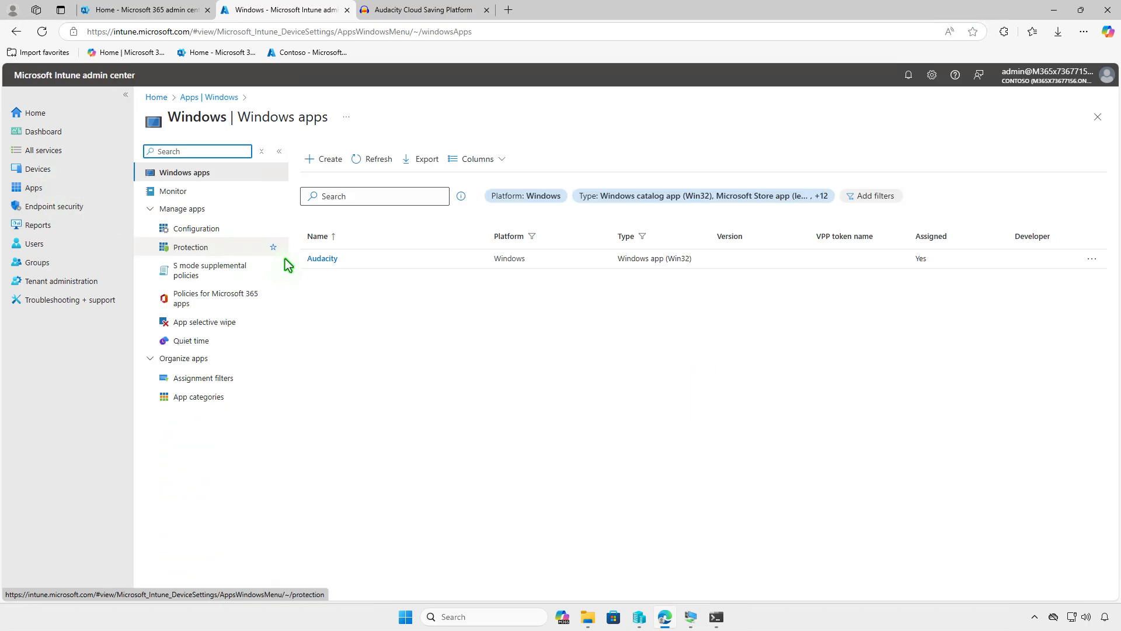
pyautogui.click(328, 260)
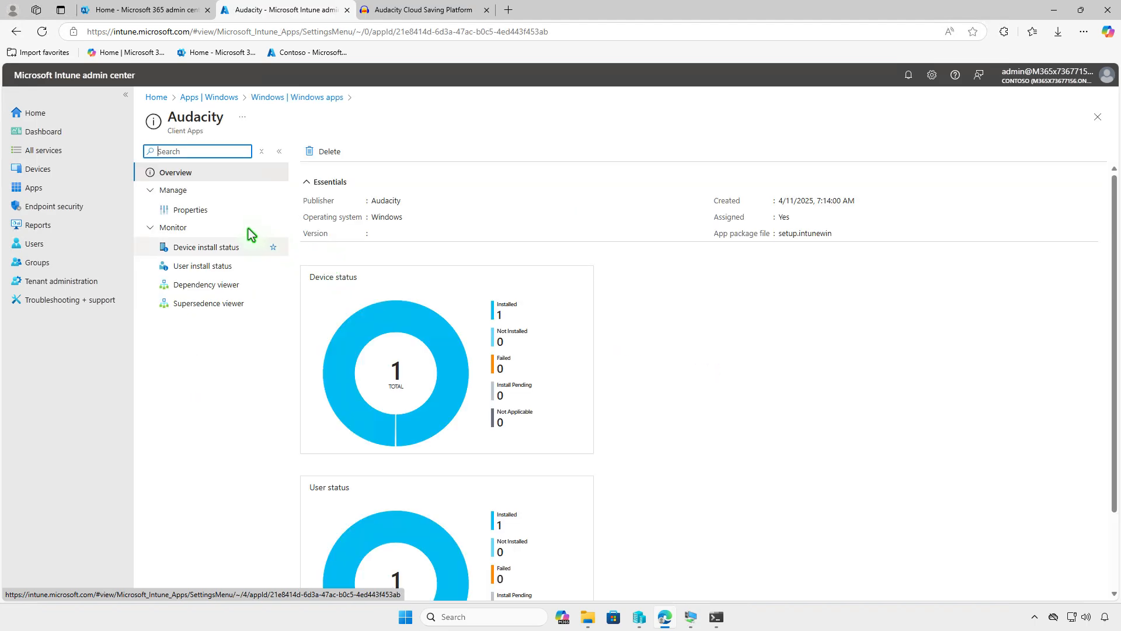
# Edit the assignments in Audacity's properties and remove the Test_Devices group from the Required section
pyautogui.click(220, 209)
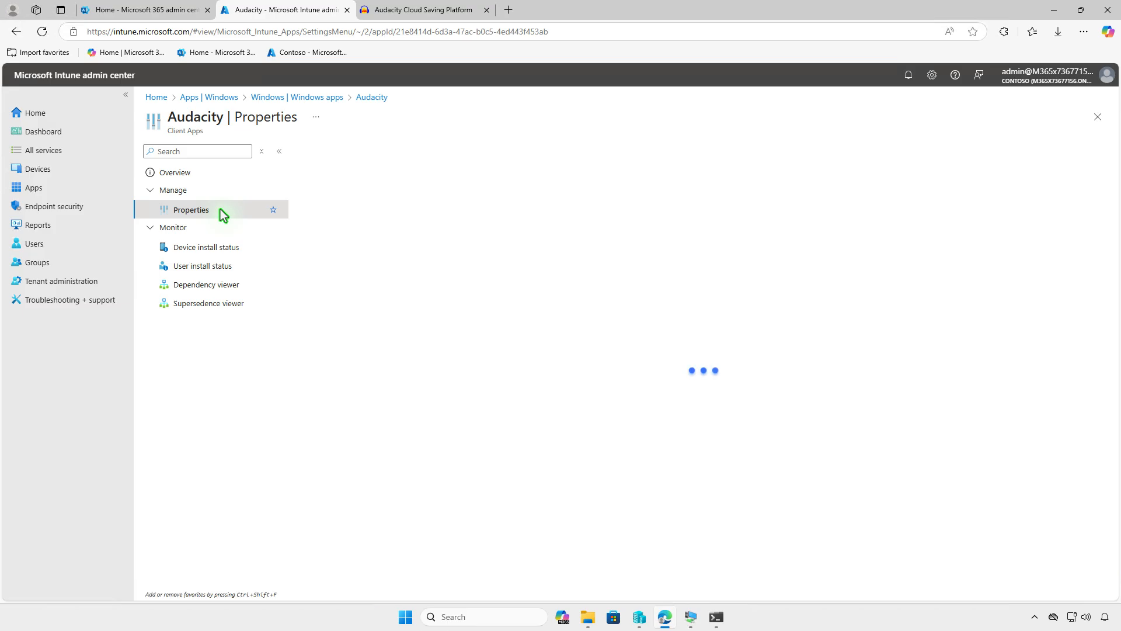
pyautogui.scroll(-10, 742, 400)
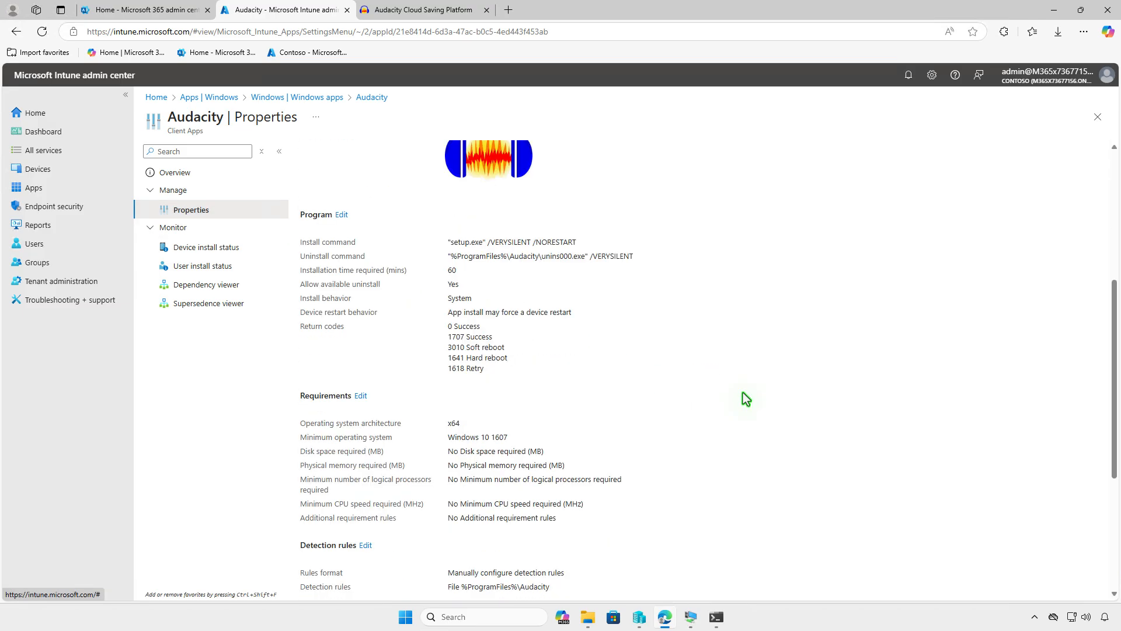
pyautogui.click(358, 480)
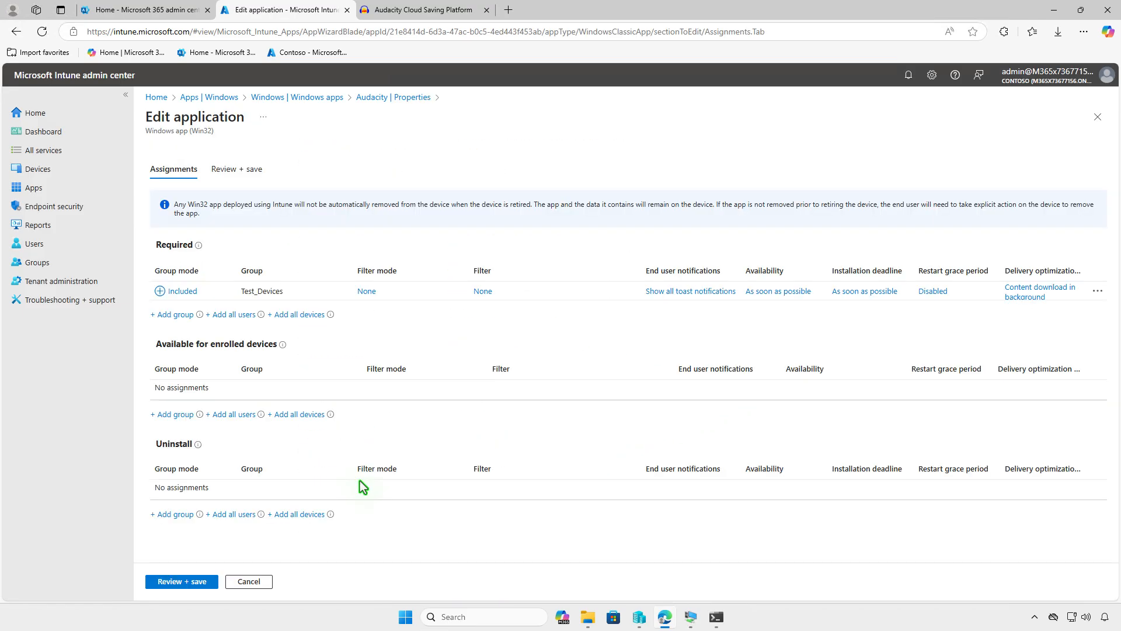
pyautogui.click(1097, 291)
pyautogui.click(1053, 303)
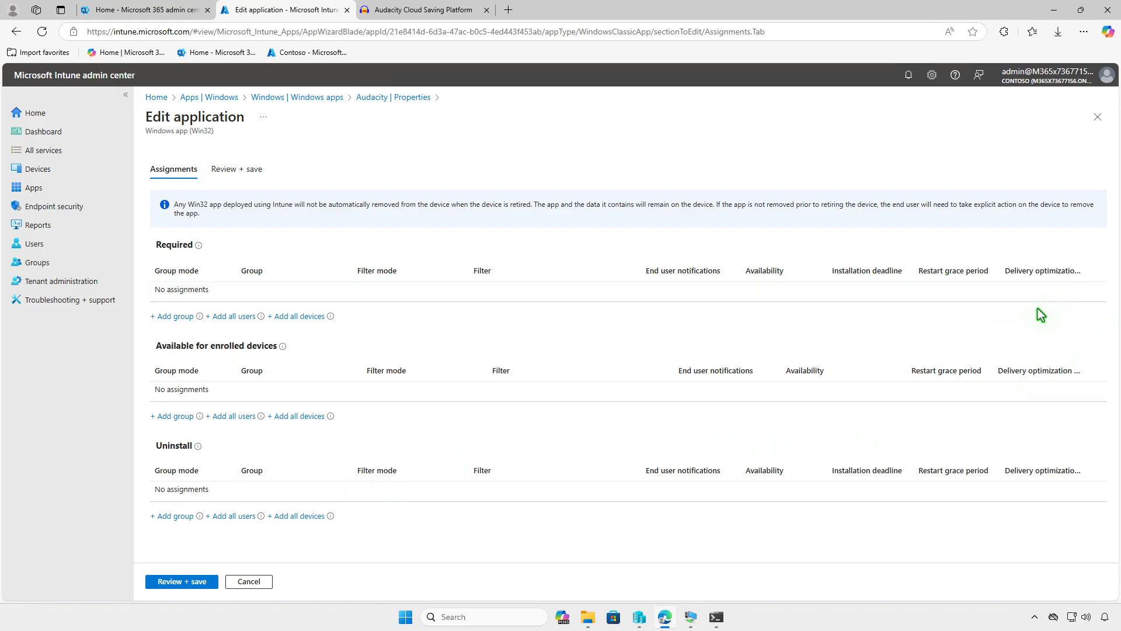
# Assign the Test_Devices group to Audacity's Uninstall section and save the application changes
pyautogui.click(176, 517)
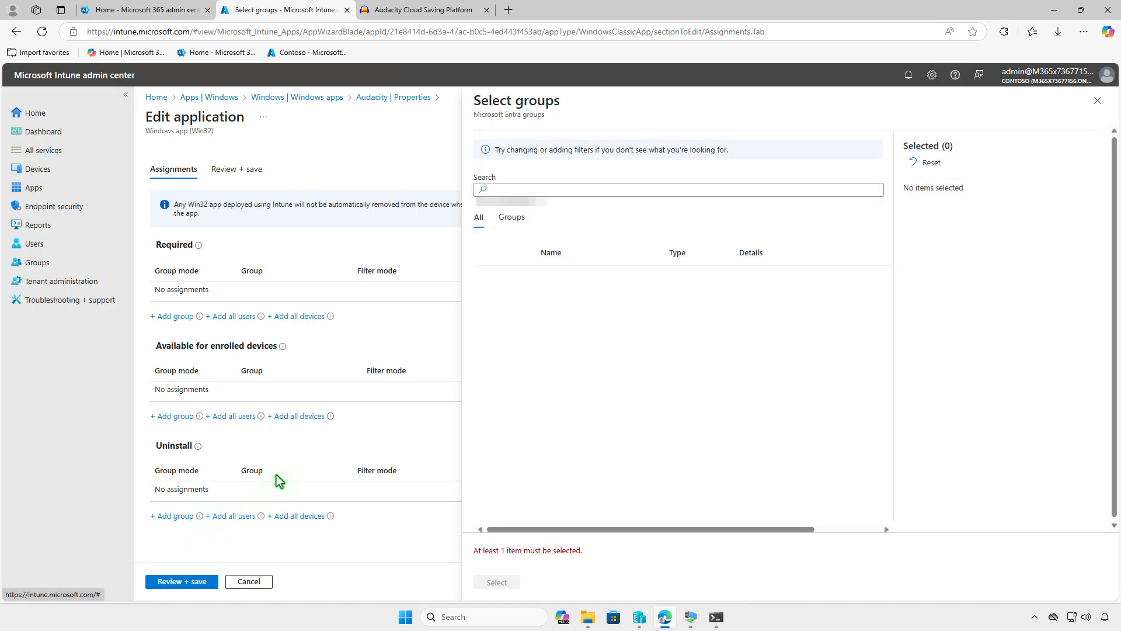
pyautogui.click(488, 280)
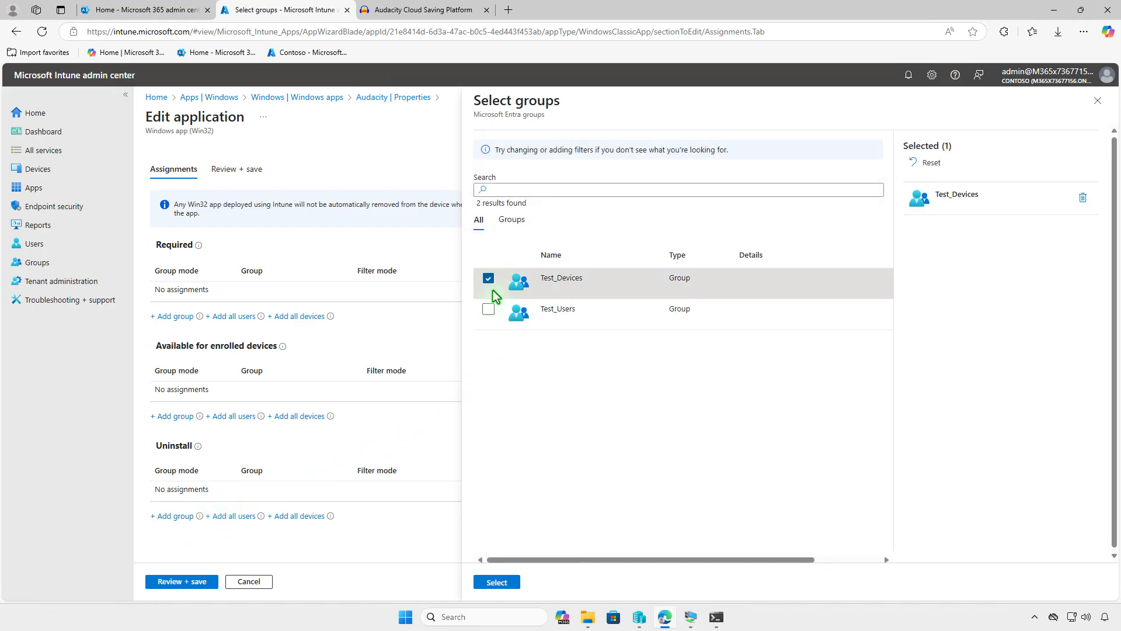
pyautogui.click(508, 584)
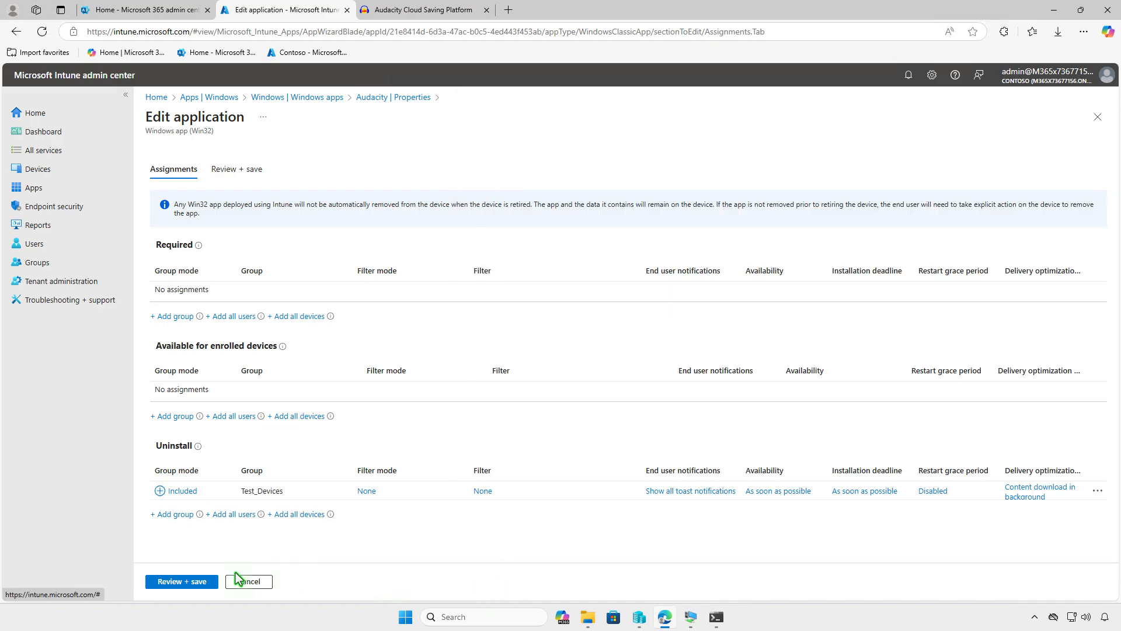
pyautogui.click(169, 581)
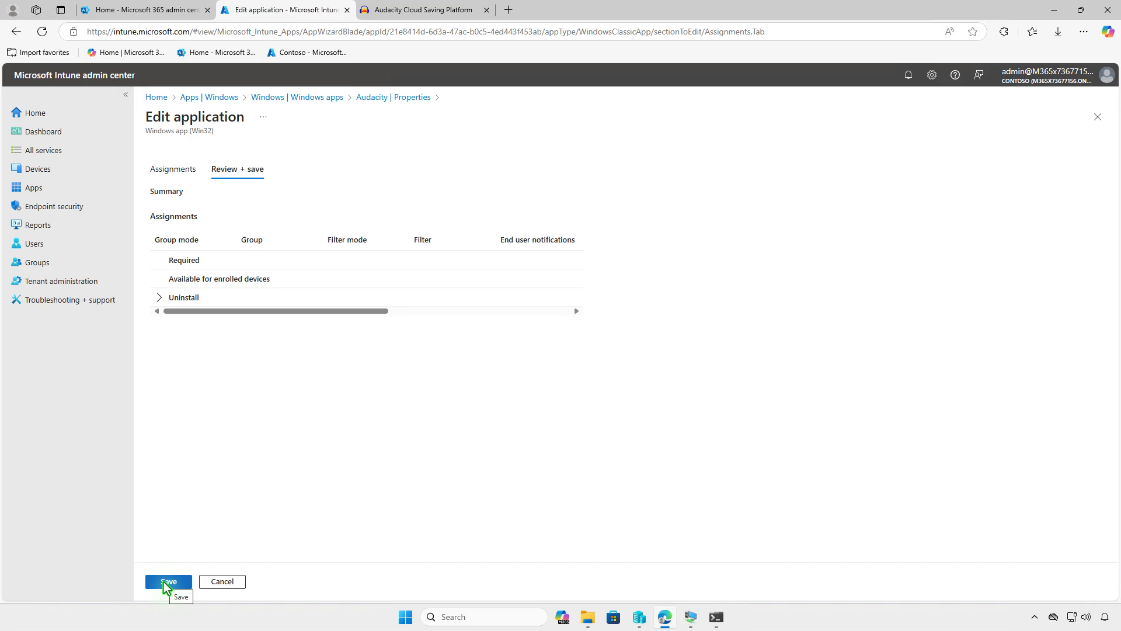
pyautogui.click(166, 582)
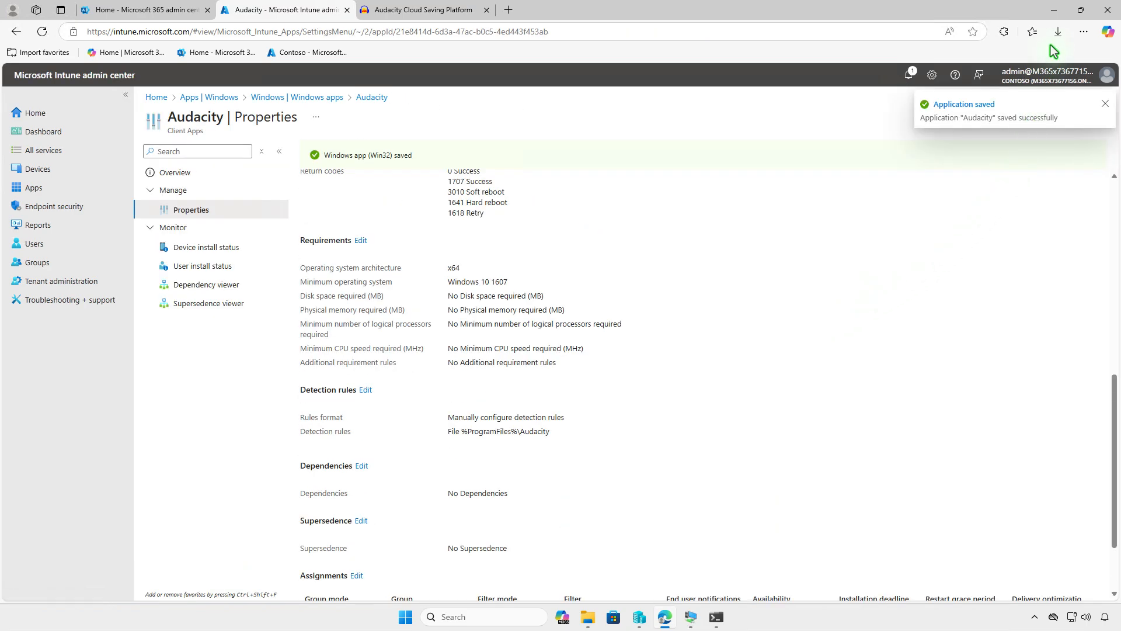
# Switch to the WIN10-CTL virtual machine, sync the device in Company Portal and check its notifications
pyautogui.click(1056, 10)
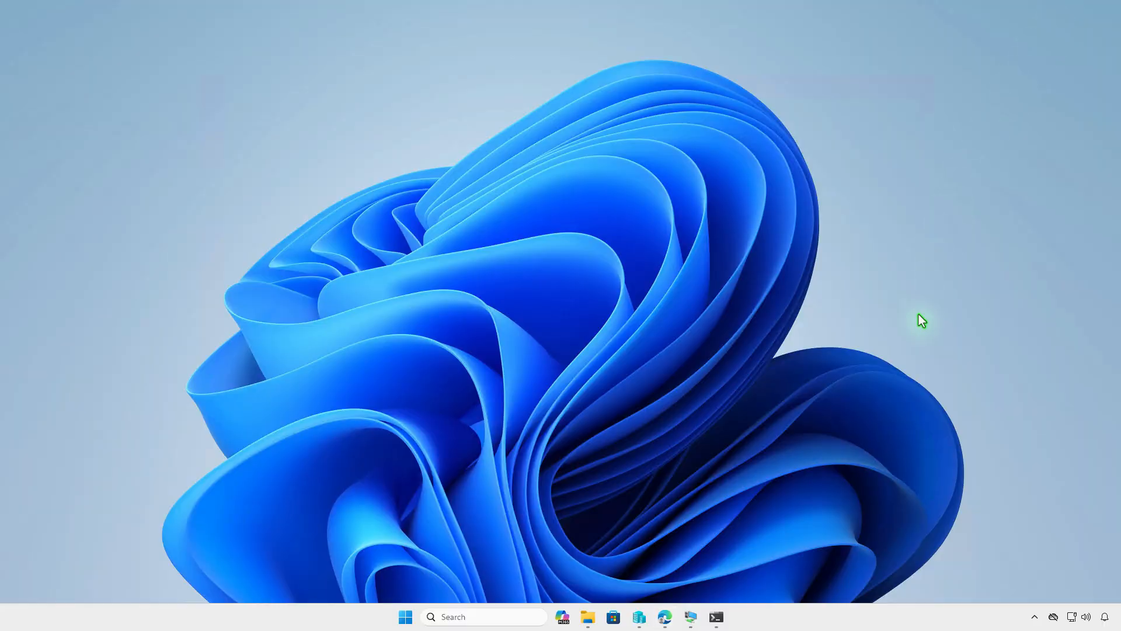
pyautogui.click(691, 619)
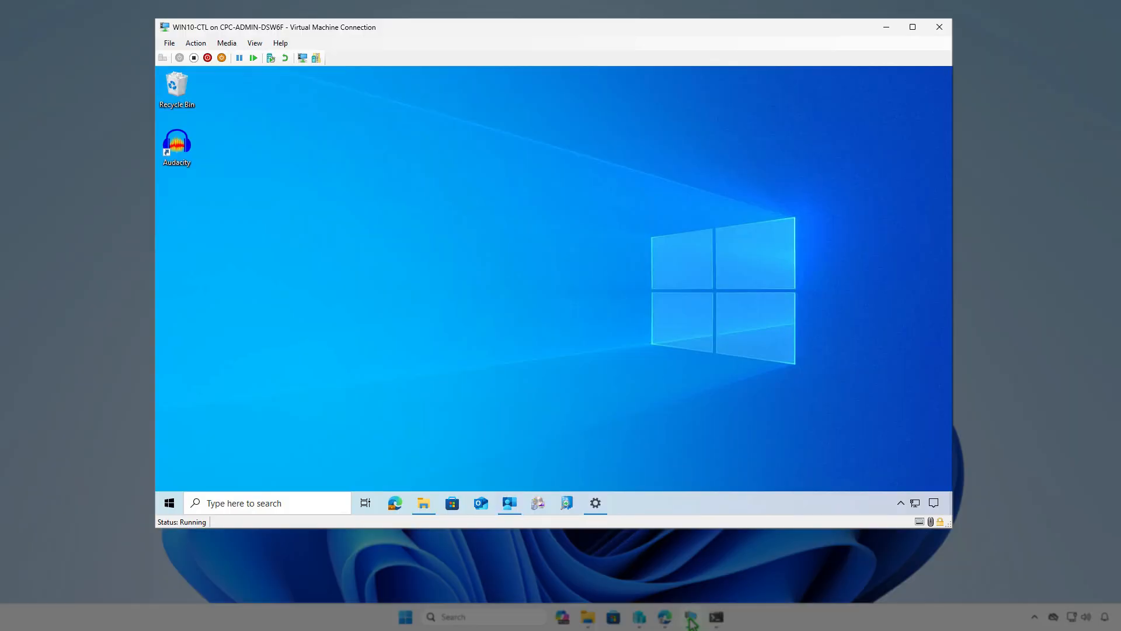
pyautogui.click(511, 508)
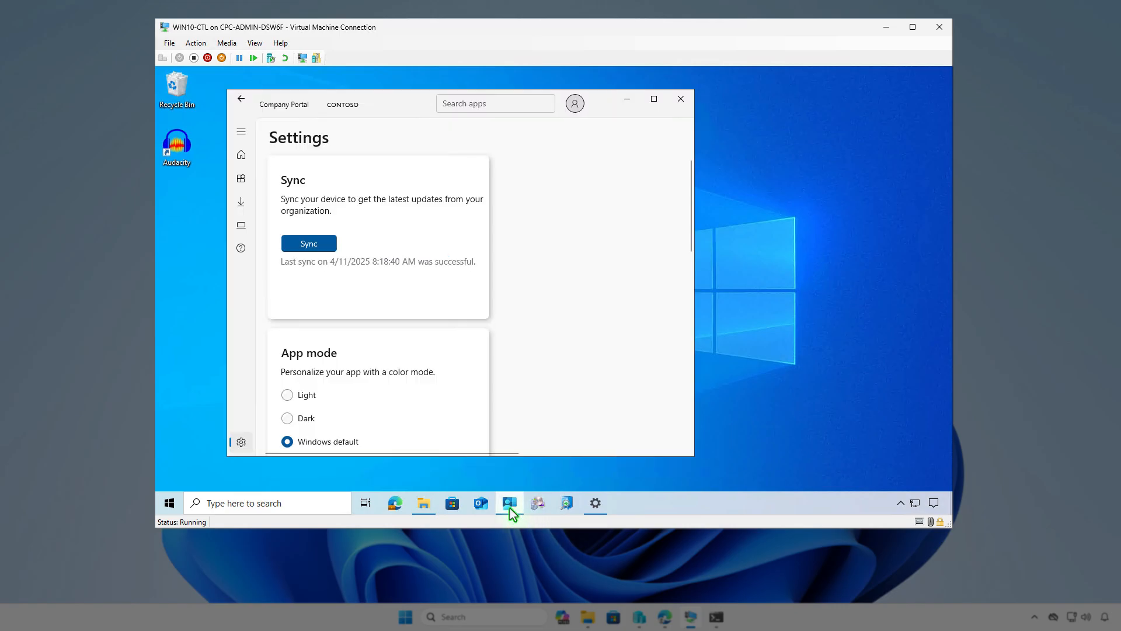
pyautogui.click(328, 247)
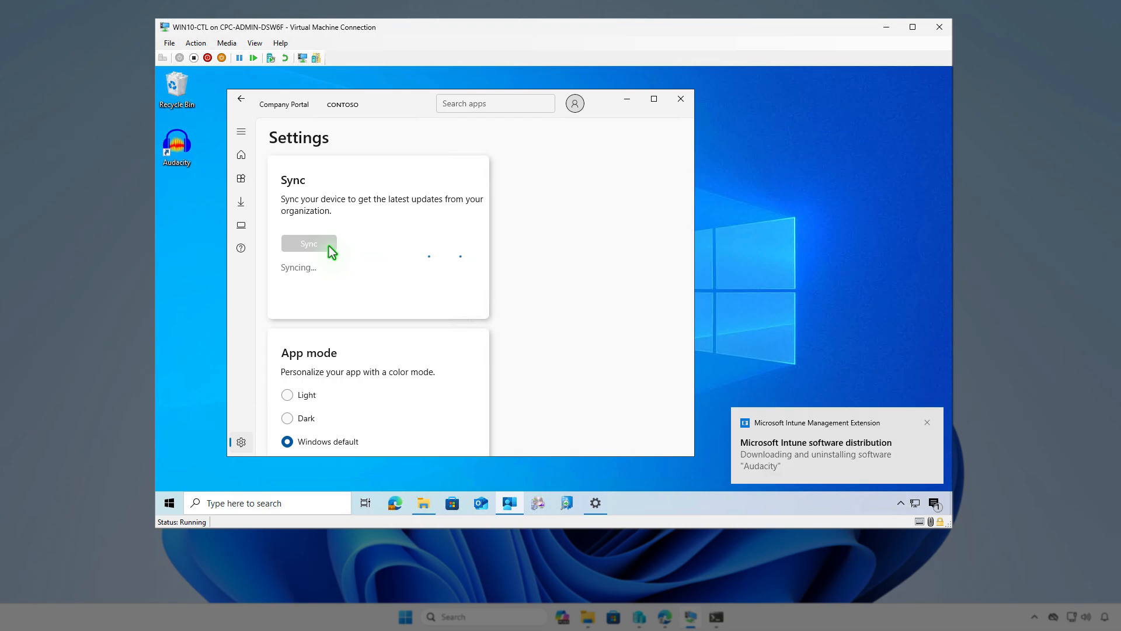
pyautogui.click(935, 504)
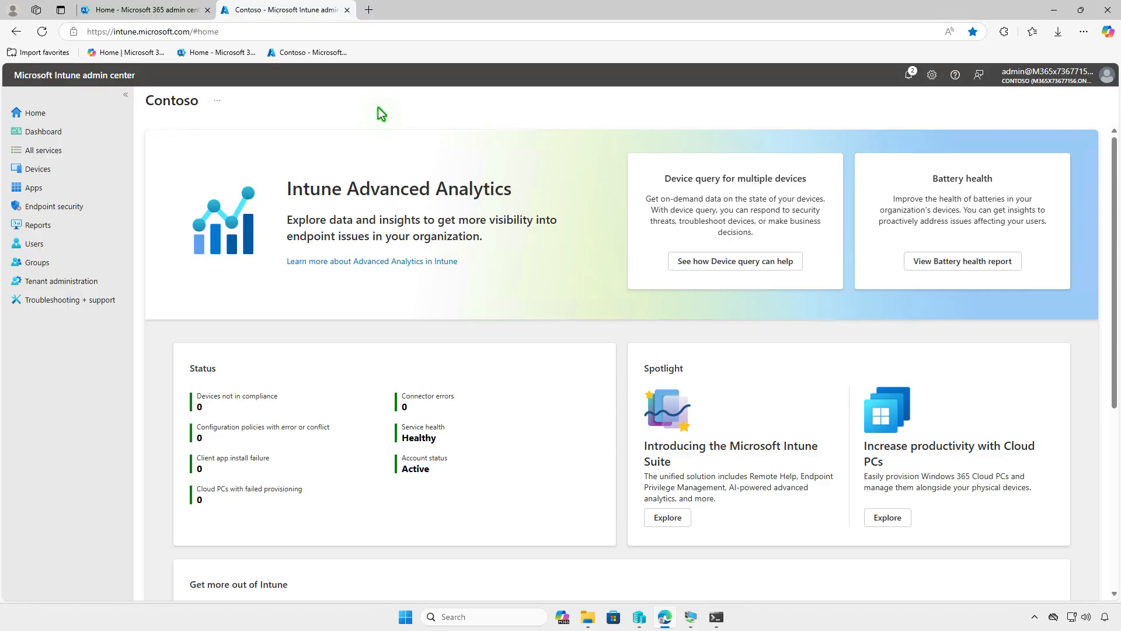
# Start creating a Windows app of type Microsoft Store app (new) in the Intune admin center
pyautogui.click(69, 190)
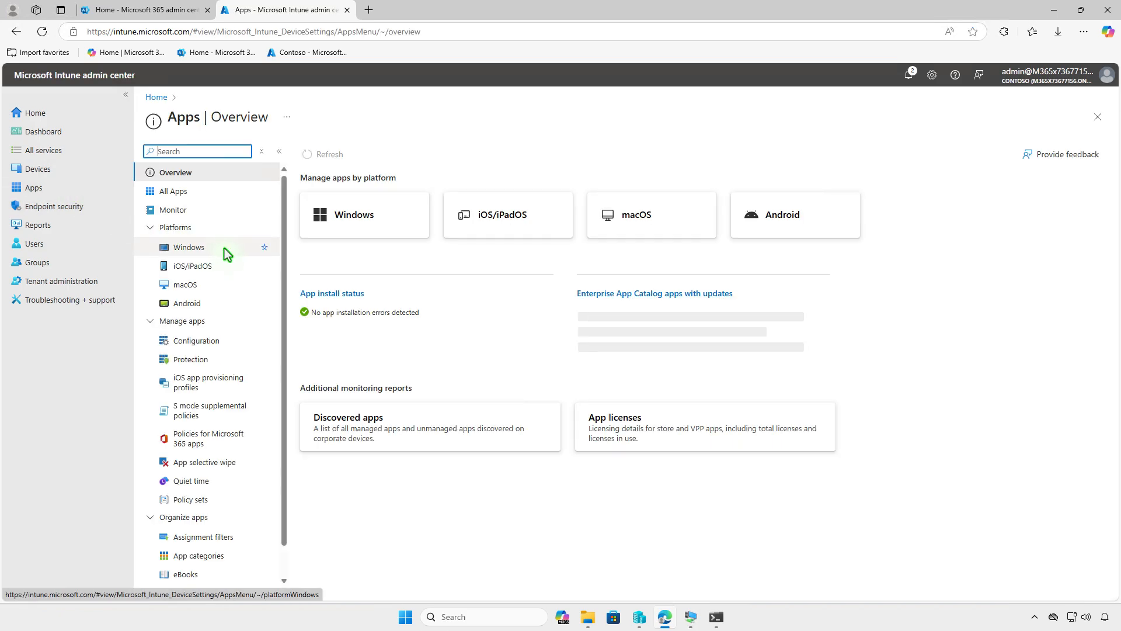
pyautogui.click(226, 250)
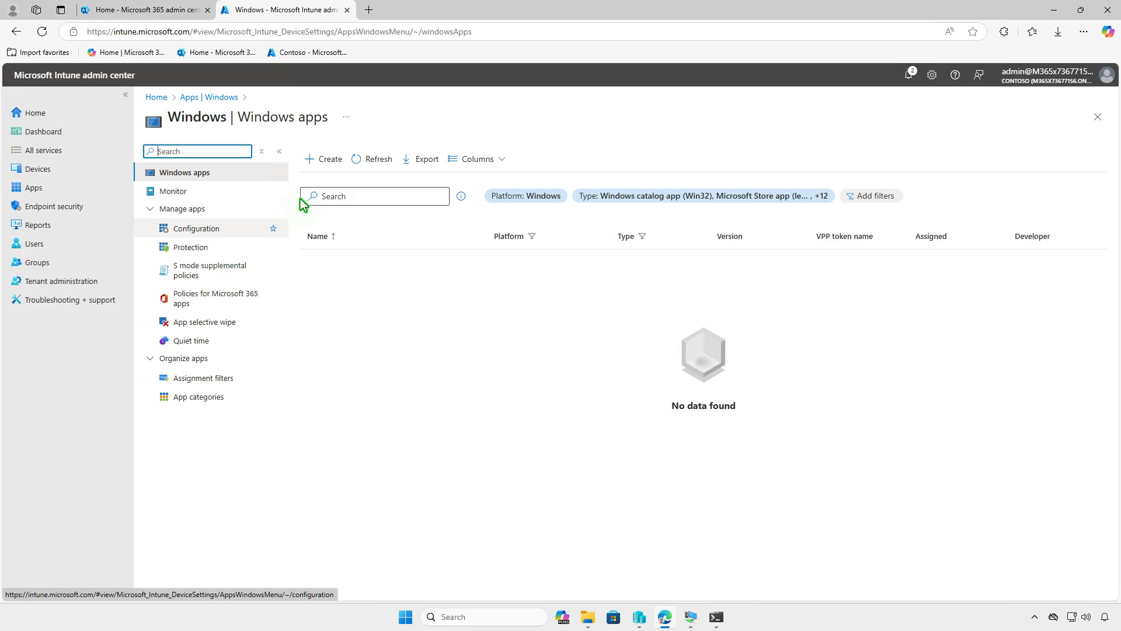
pyautogui.click(338, 166)
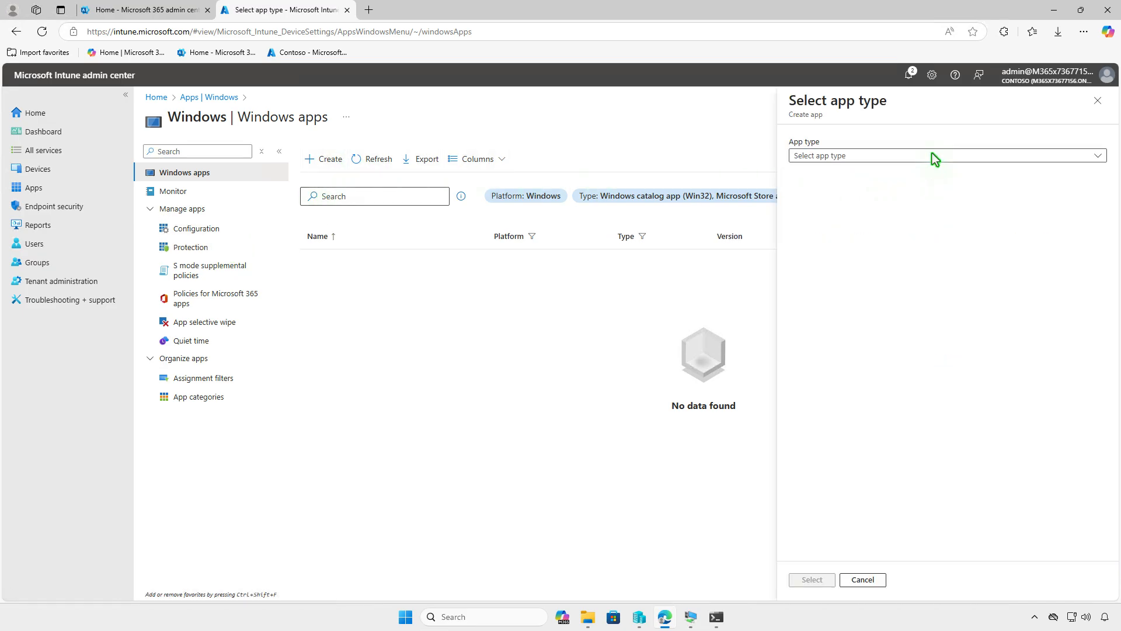
pyautogui.click(933, 155)
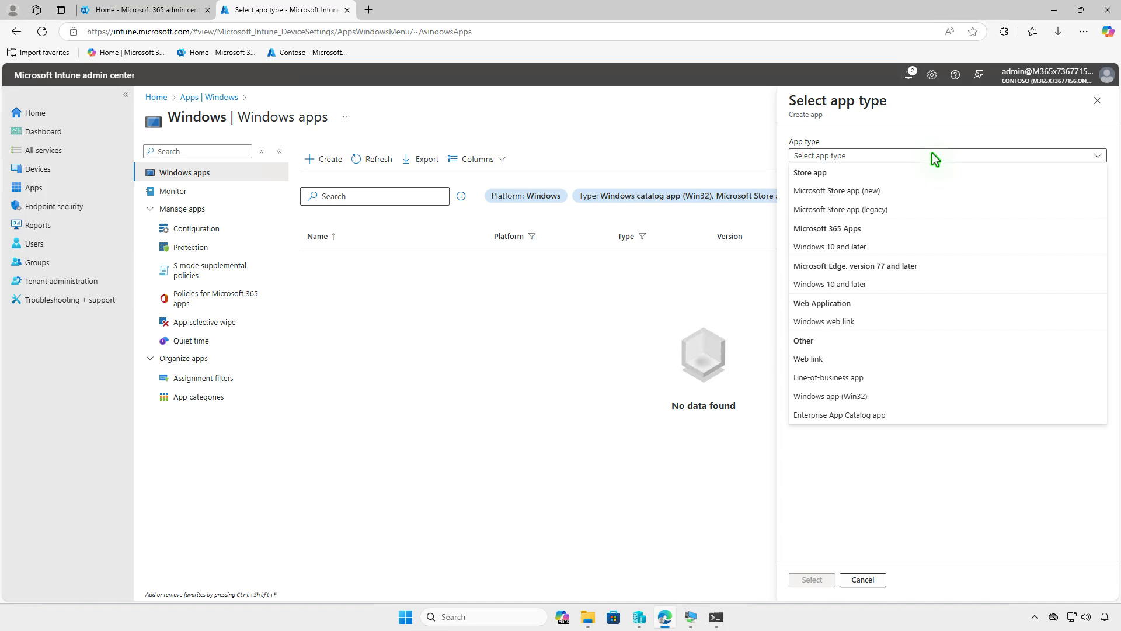
pyautogui.click(937, 190)
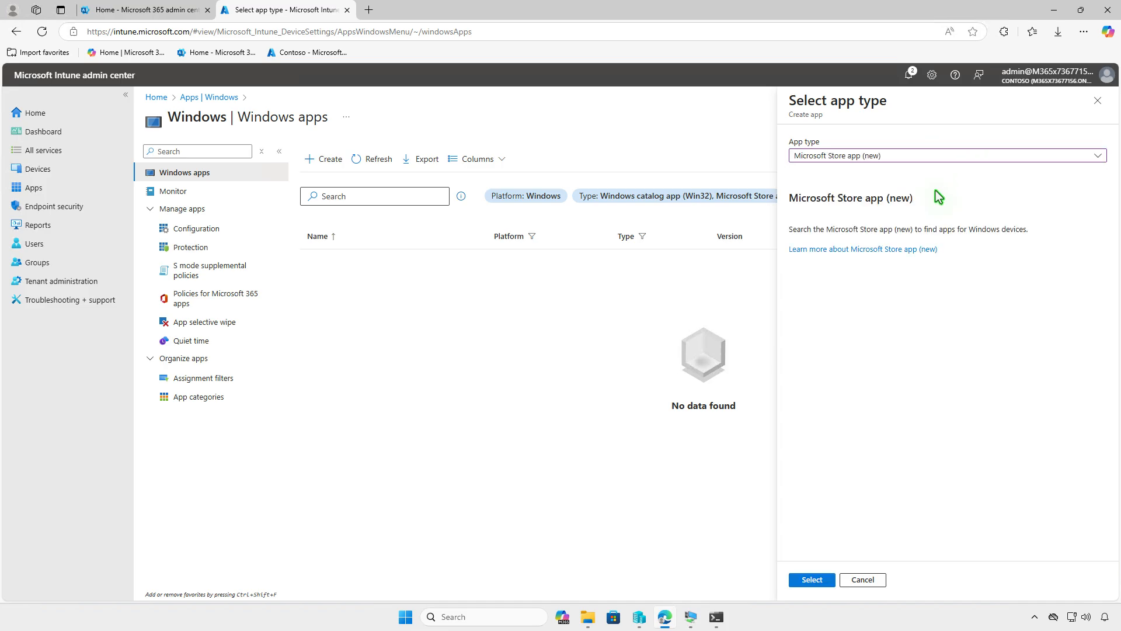
pyautogui.click(825, 580)
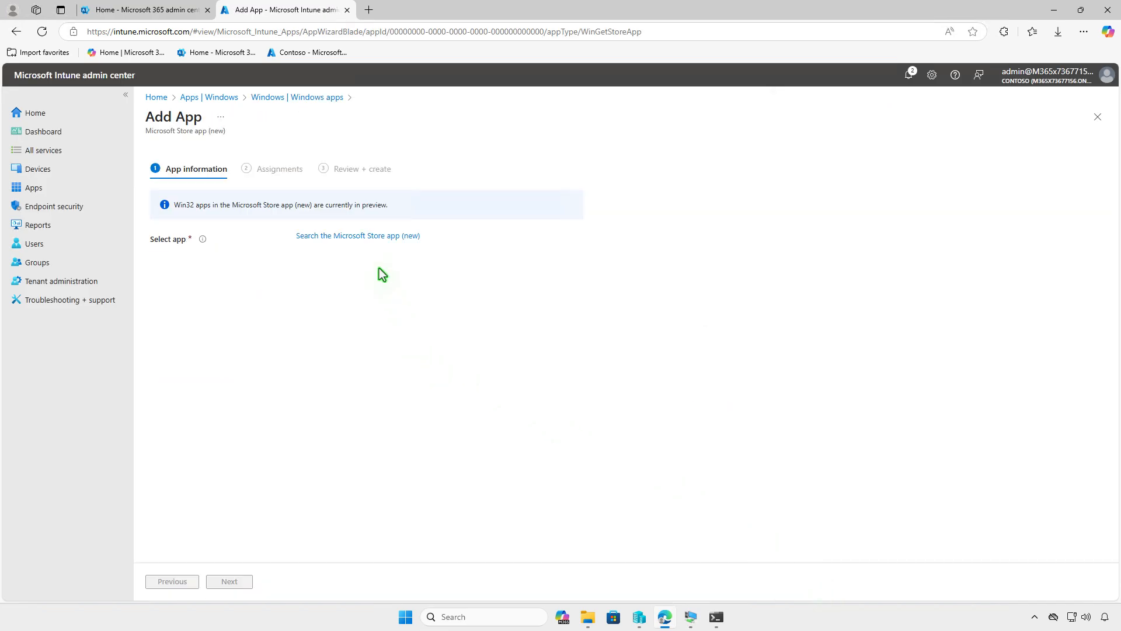
# Search the Microsoft Store for "audacity" and select the Audacity app published by MuseGroup
pyautogui.click(376, 238)
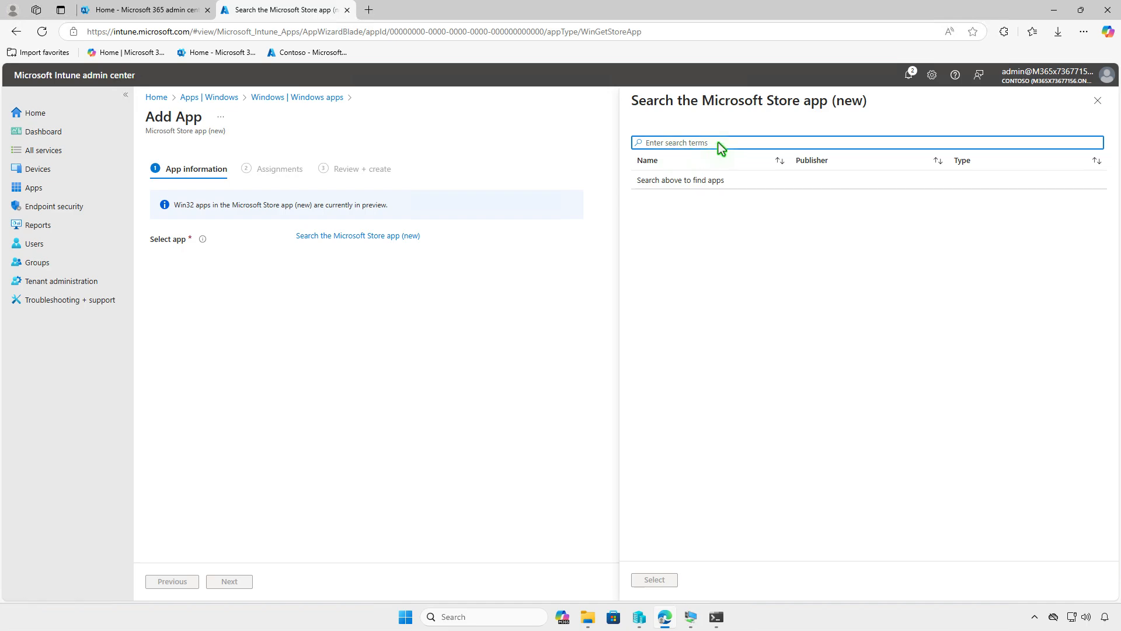
pyautogui.write('audacity')
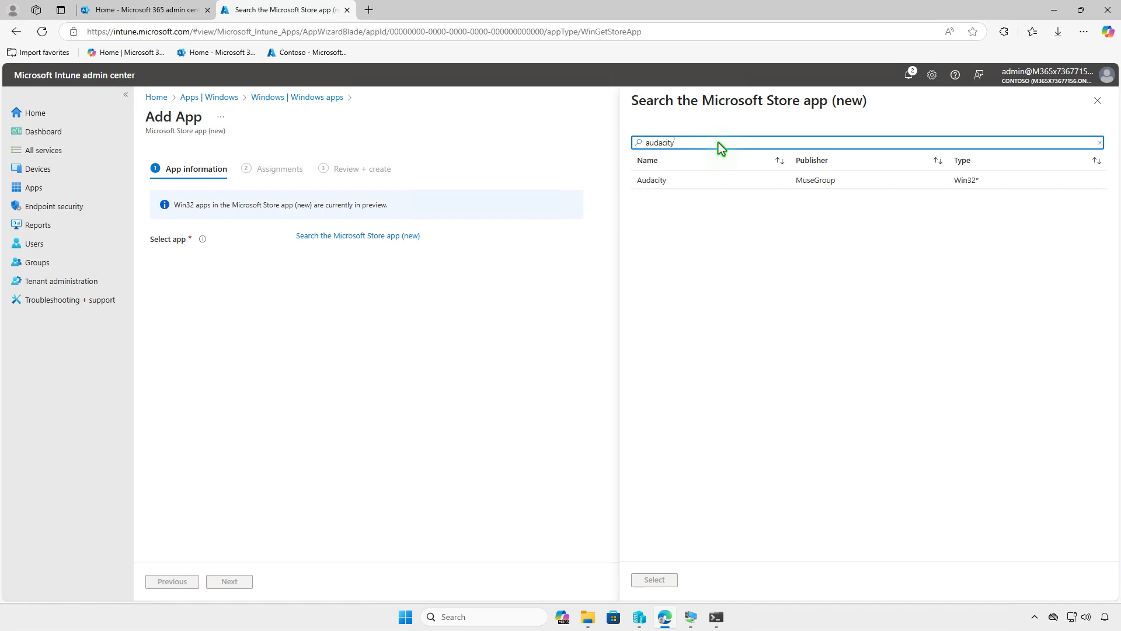
pyautogui.click(714, 178)
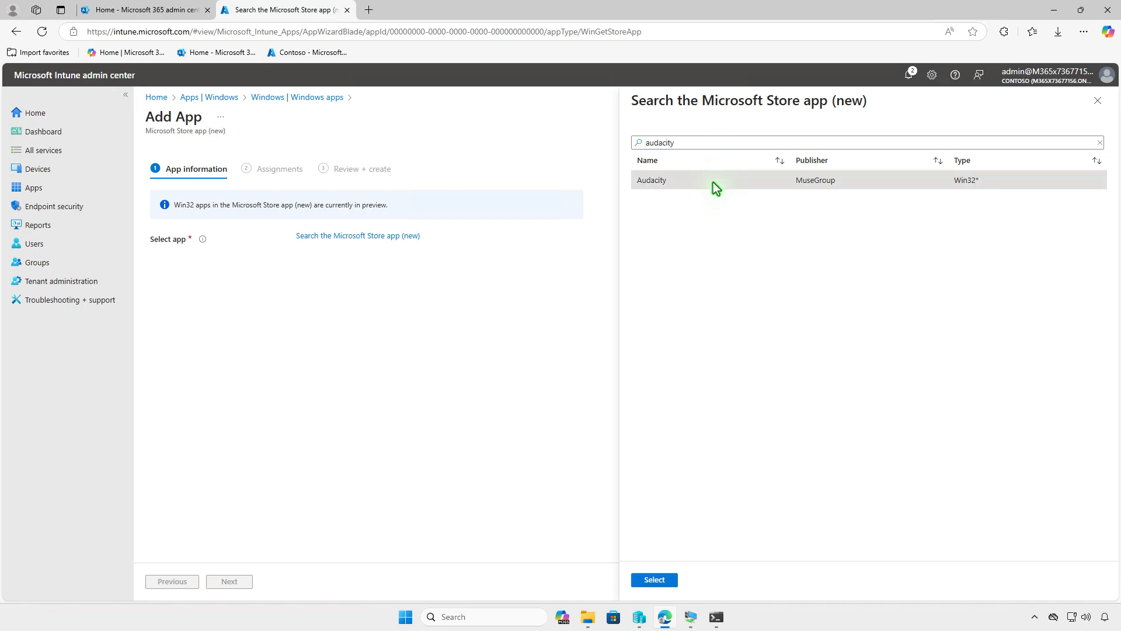
pyautogui.click(668, 580)
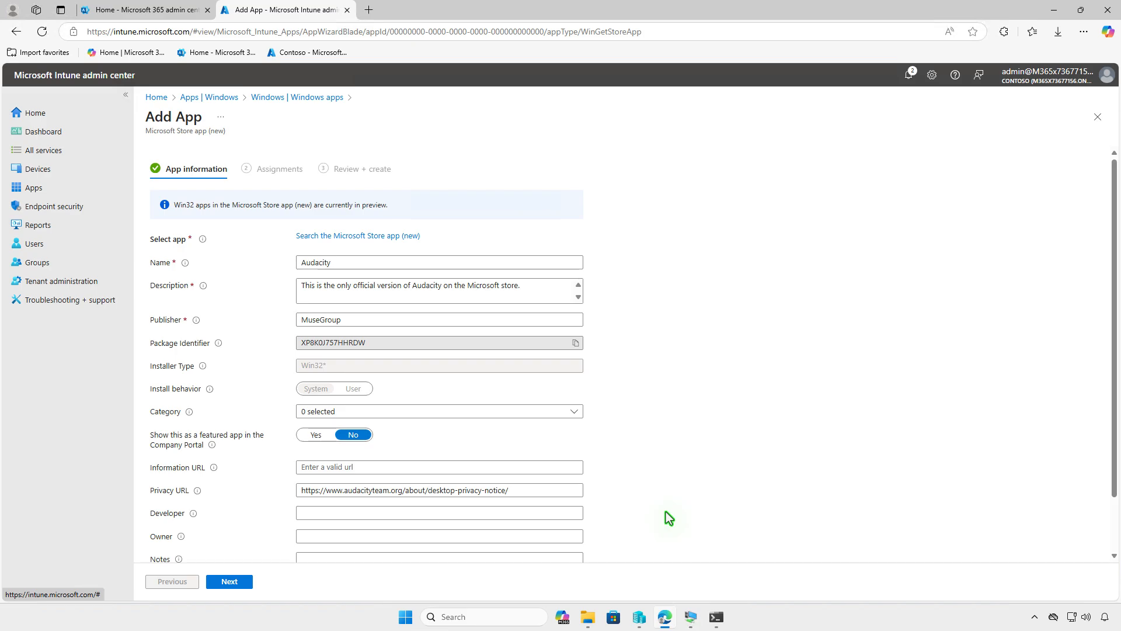
# Upload 00000004309.jpg from the Downloads folder as the Audacity store app's logo
pyautogui.scroll(-2, 665, 512)
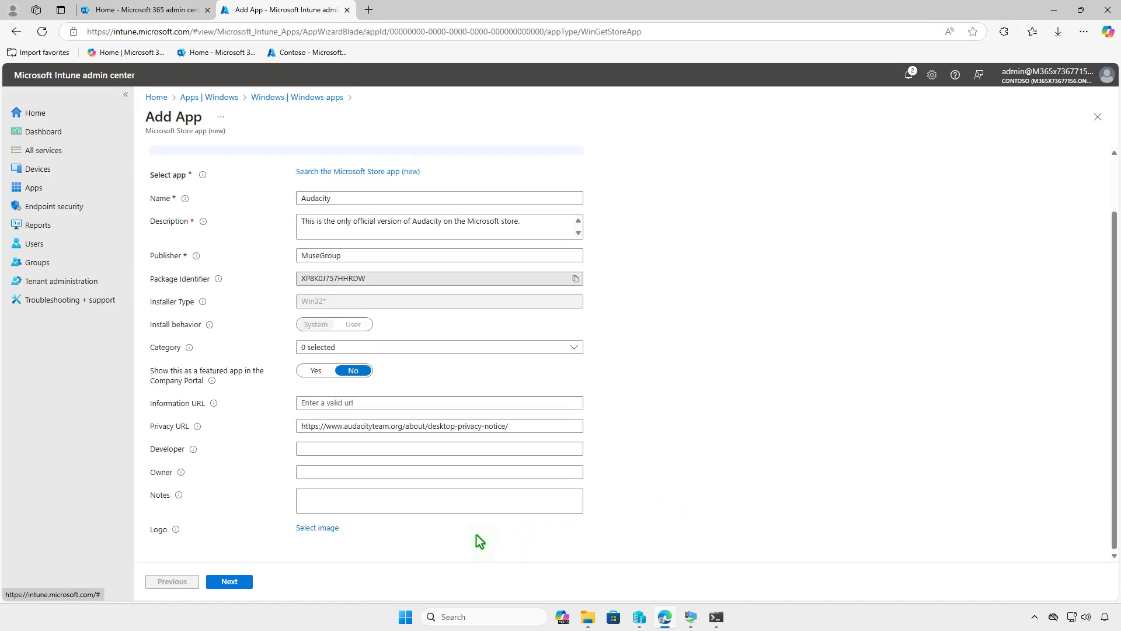
pyautogui.click(325, 528)
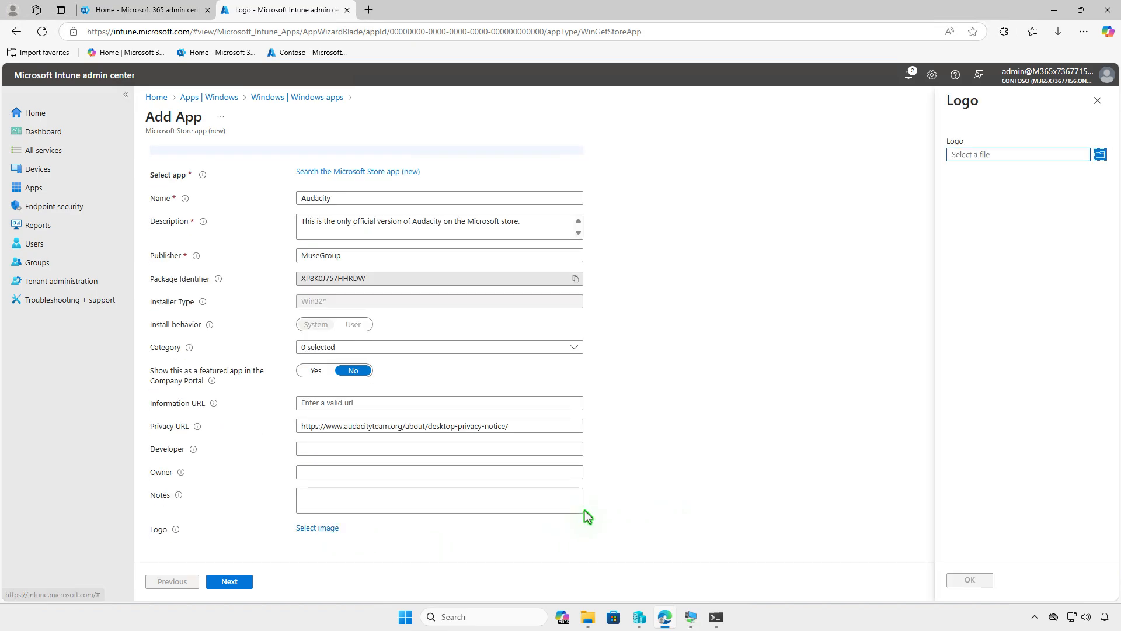
pyautogui.click(1015, 156)
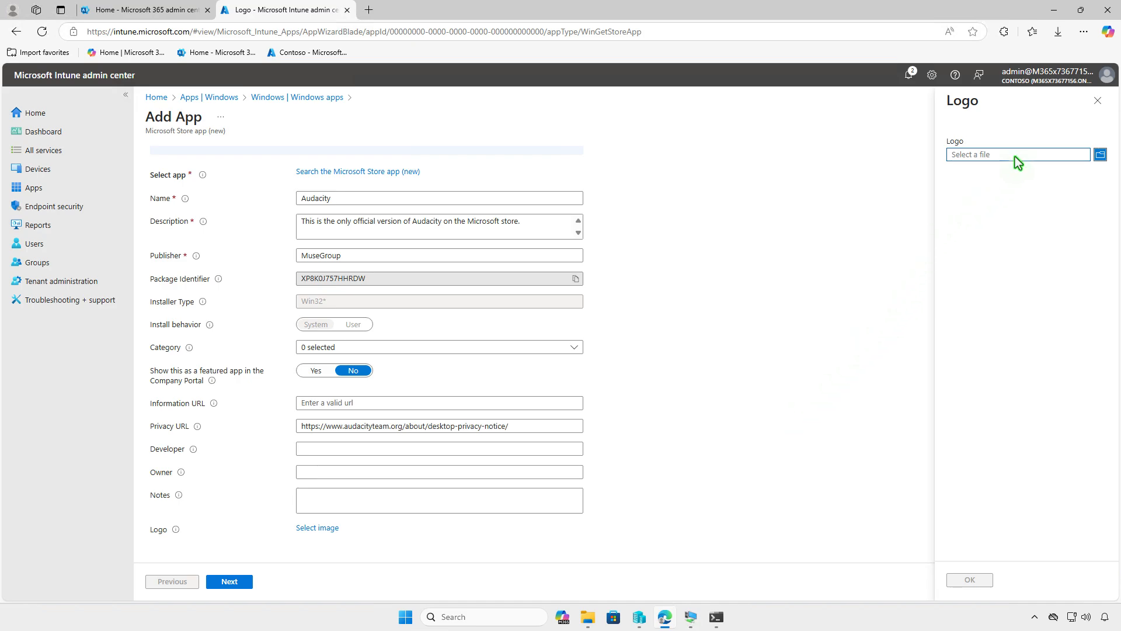
pyautogui.click(205, 114)
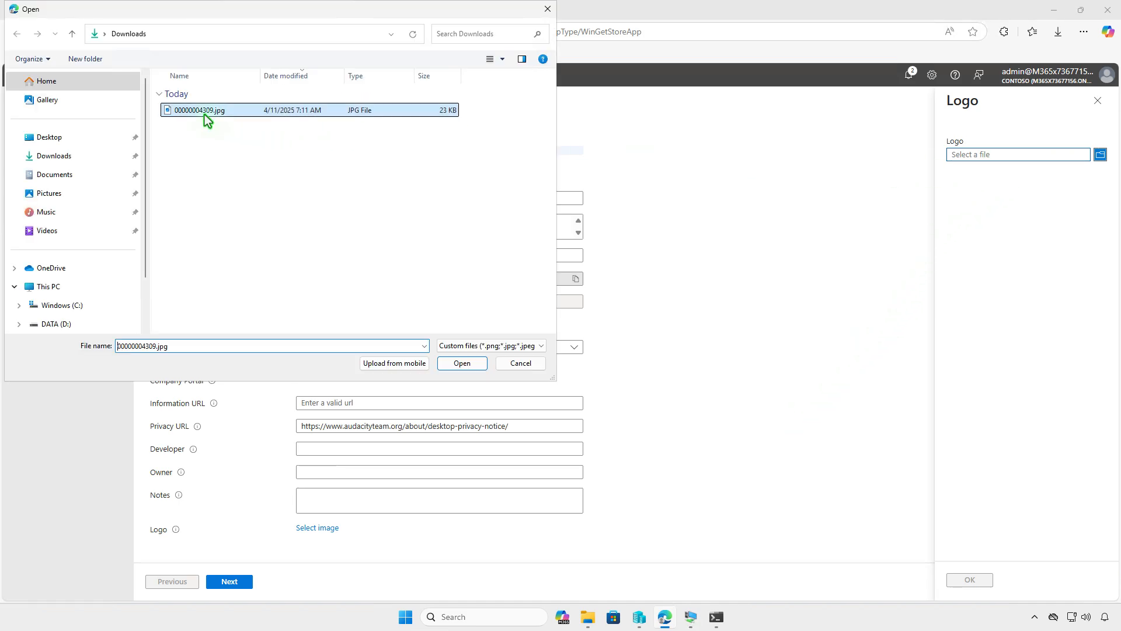
pyautogui.click(461, 363)
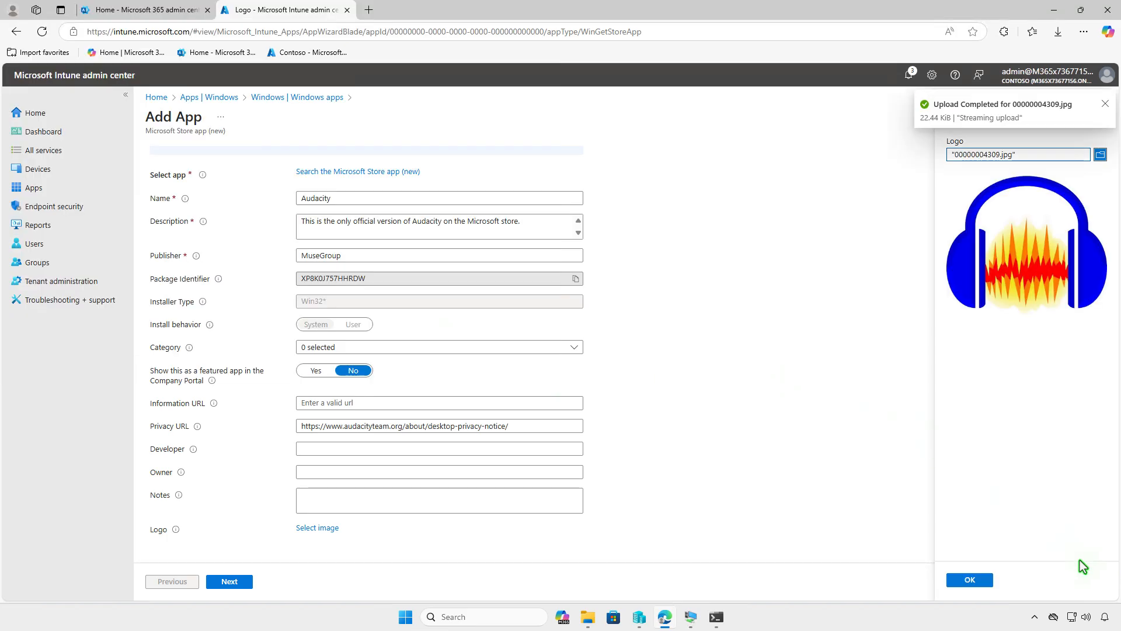
pyautogui.click(991, 579)
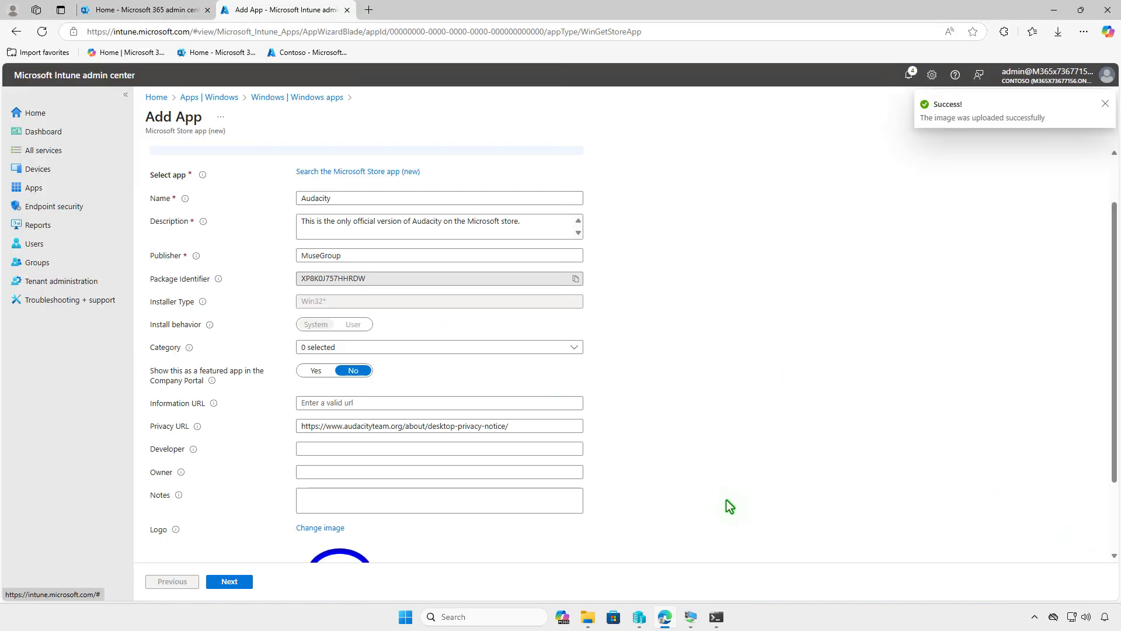
pyautogui.scroll(-2, 727, 500)
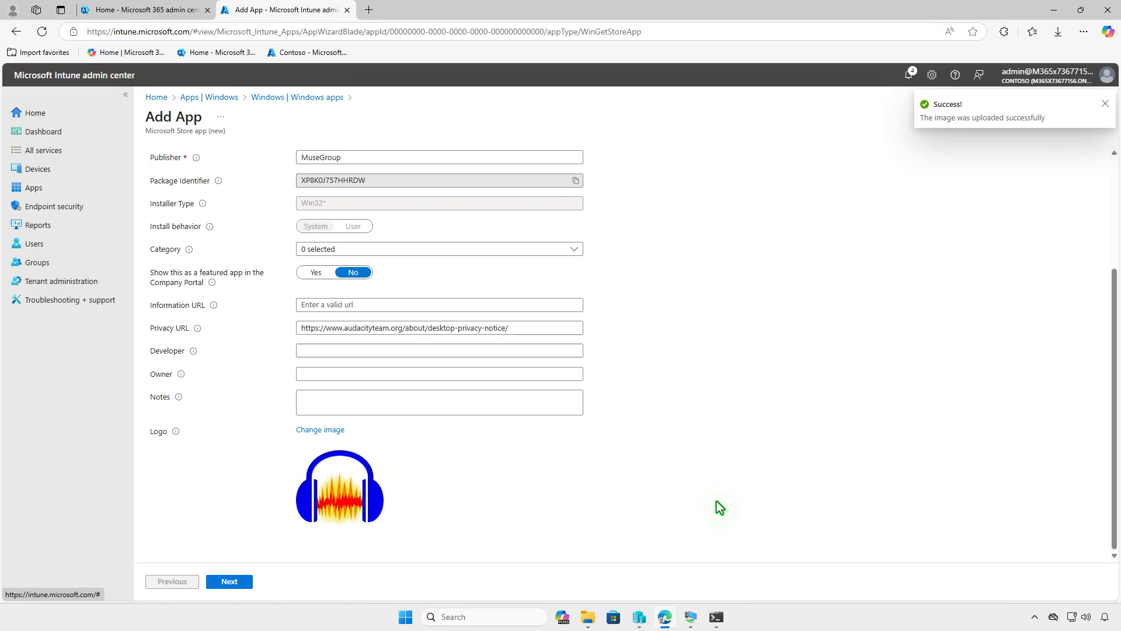
# Proceed to the assignments and make the app available for enrolled devices to the Test_Users group
pyautogui.click(248, 582)
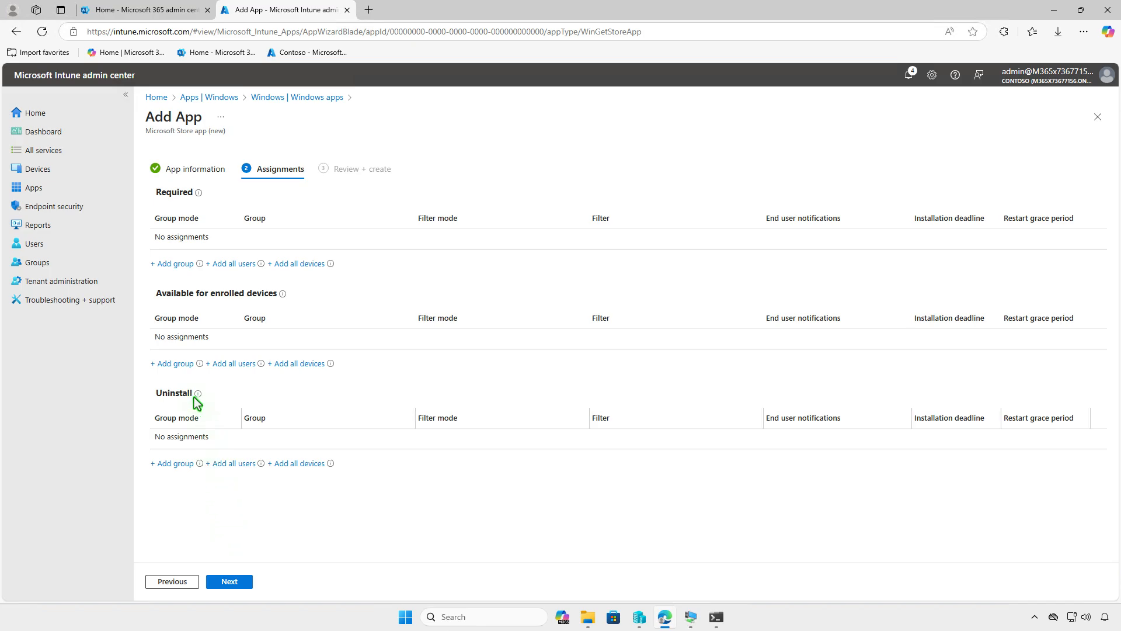
pyautogui.click(181, 365)
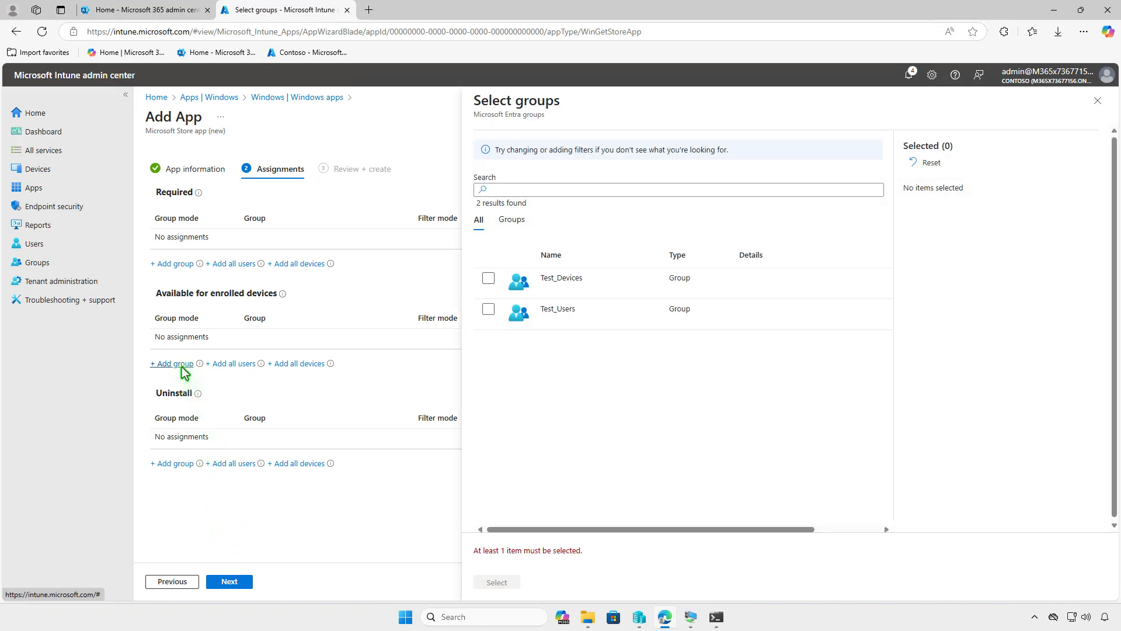
pyautogui.click(489, 310)
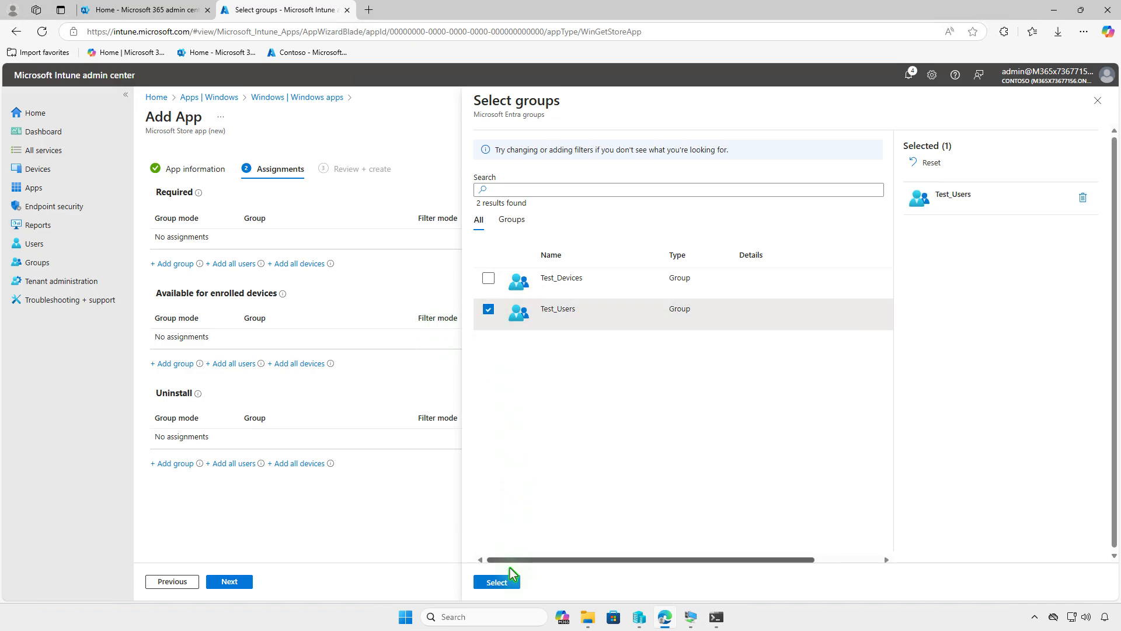
pyautogui.click(497, 582)
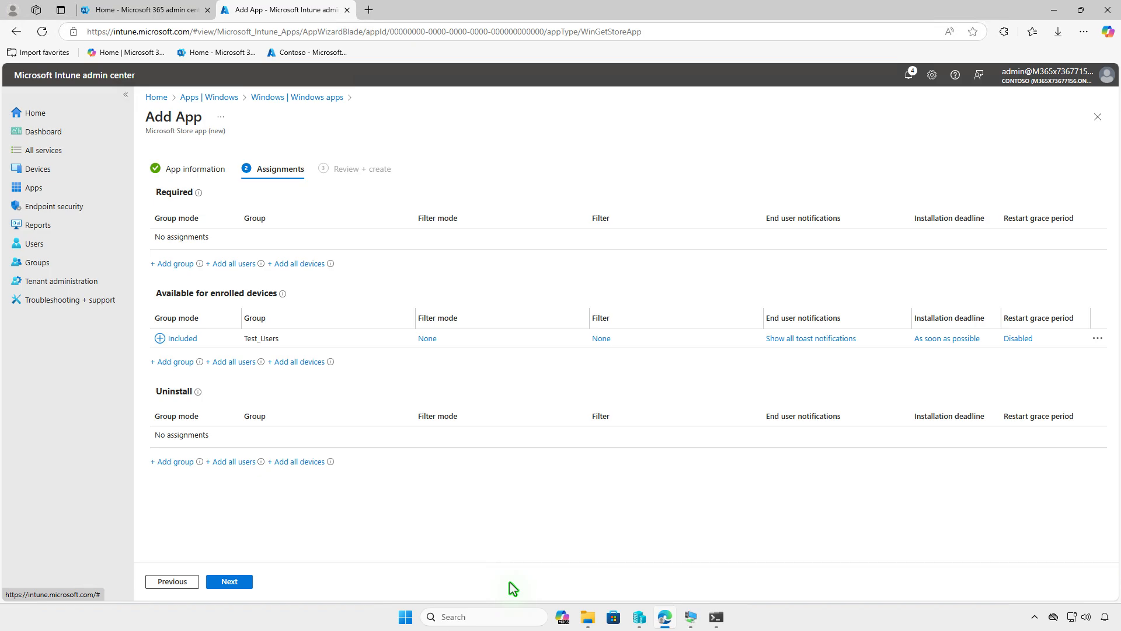
# Proceed to the review and create the Audacity Microsoft Store app
pyautogui.click(229, 582)
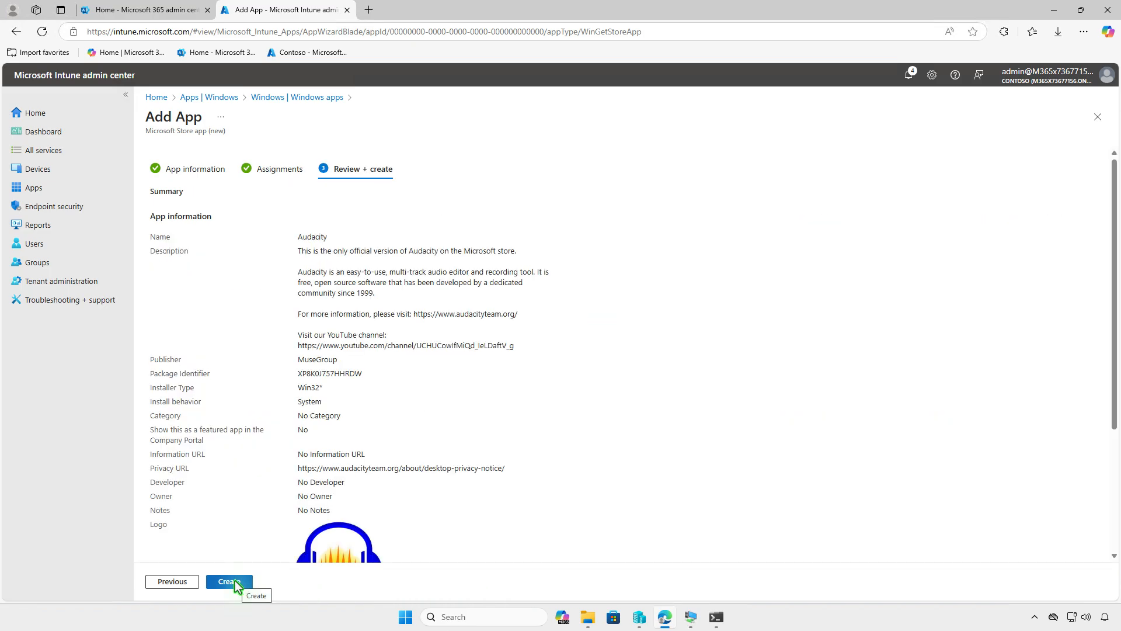
pyautogui.click(233, 582)
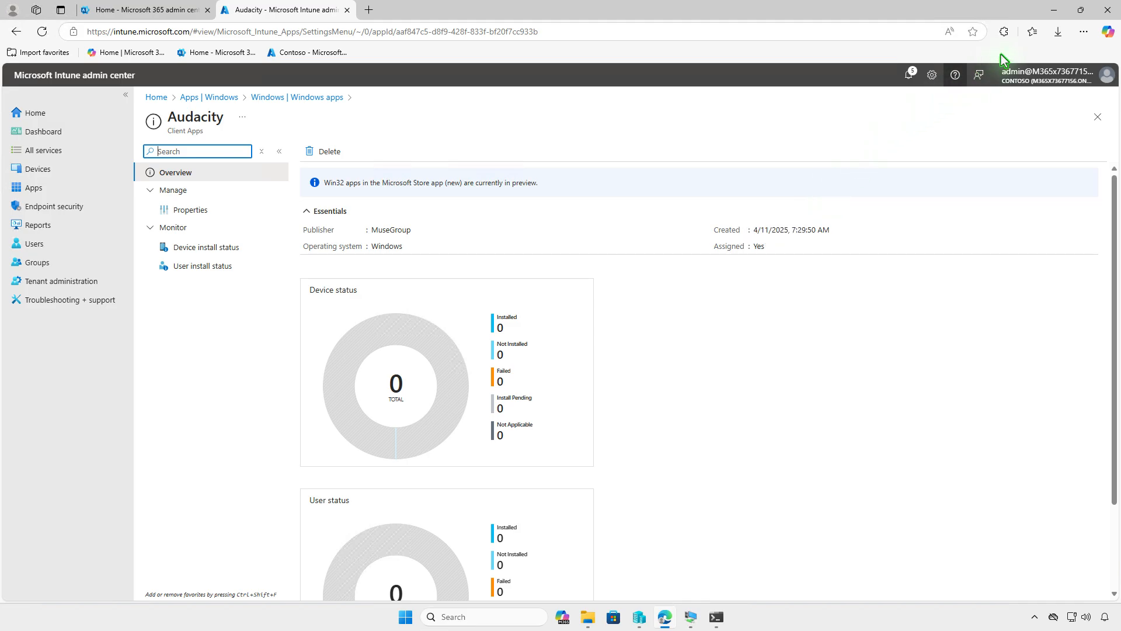
# Switch to the WIN10-CTL virtual machine and install Audacity from the apps in Company Portal
pyautogui.click(1054, 10)
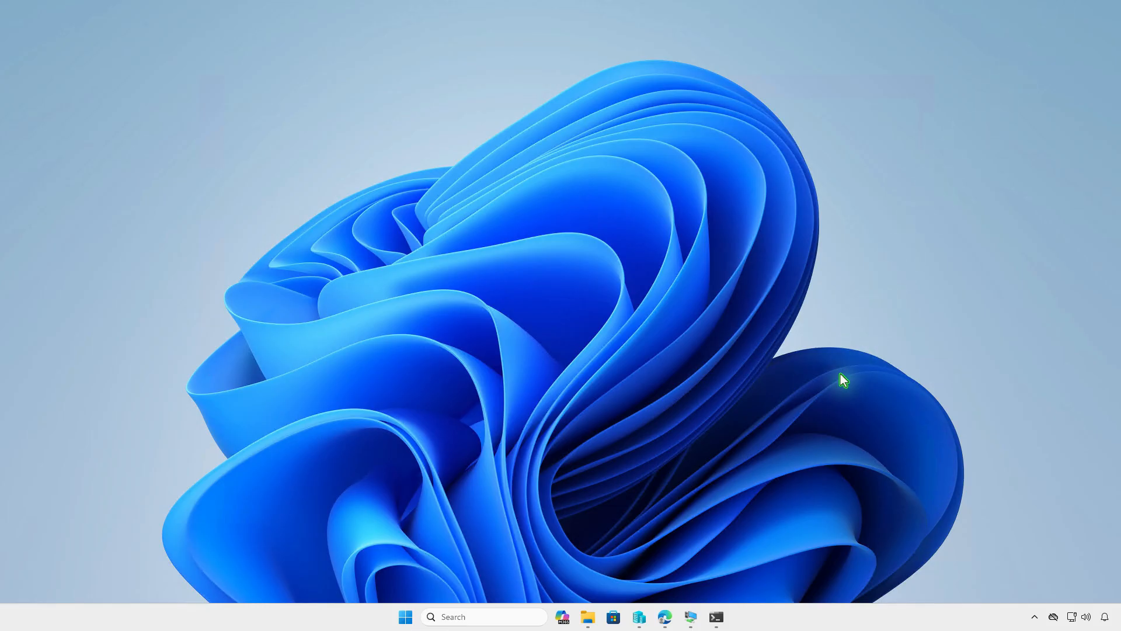
pyautogui.click(694, 614)
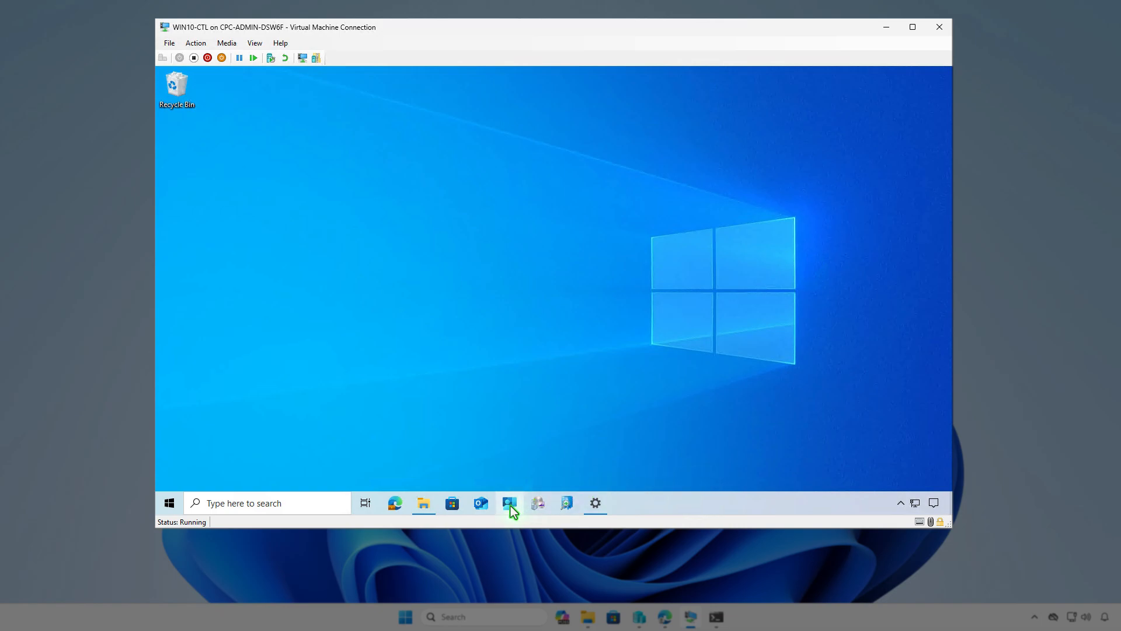
pyautogui.click(510, 503)
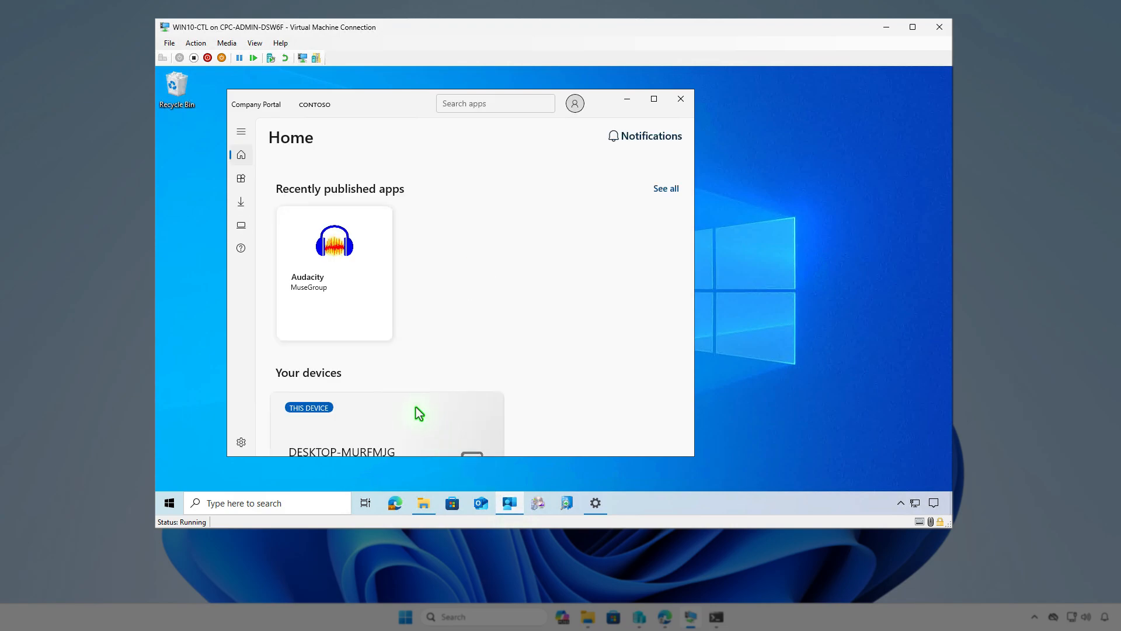
pyautogui.click(243, 180)
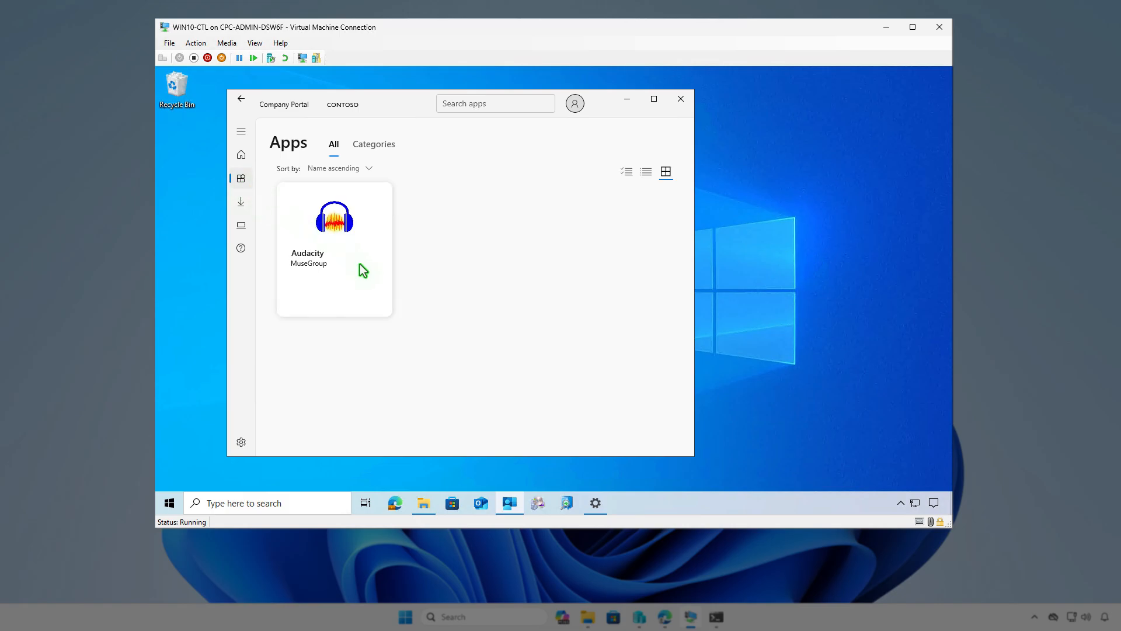
pyautogui.click(360, 264)
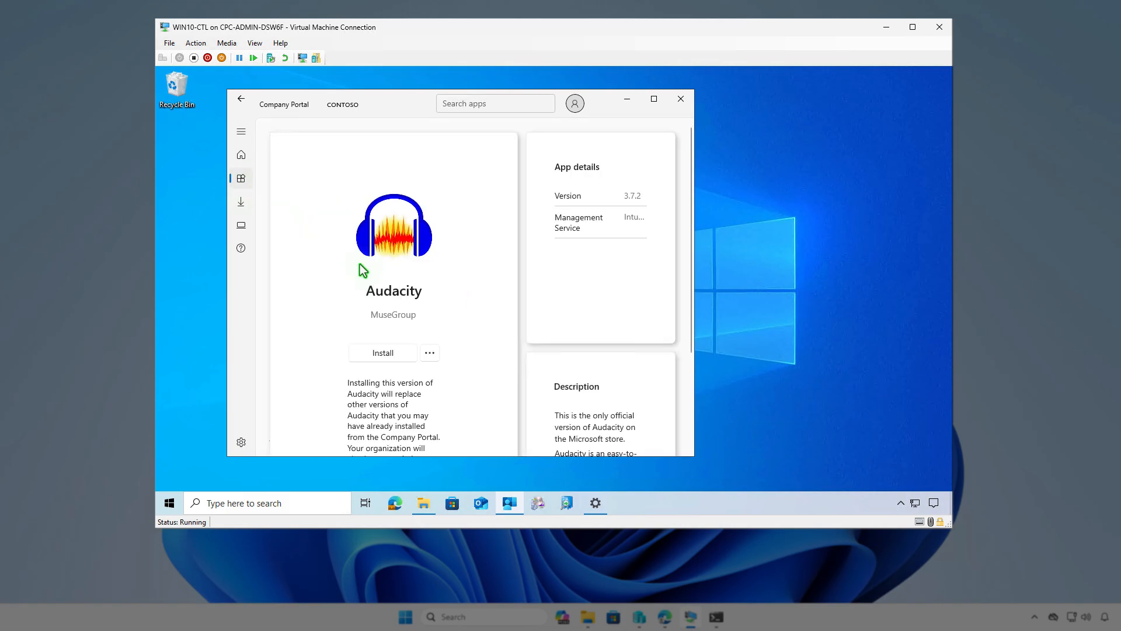
pyautogui.click(406, 353)
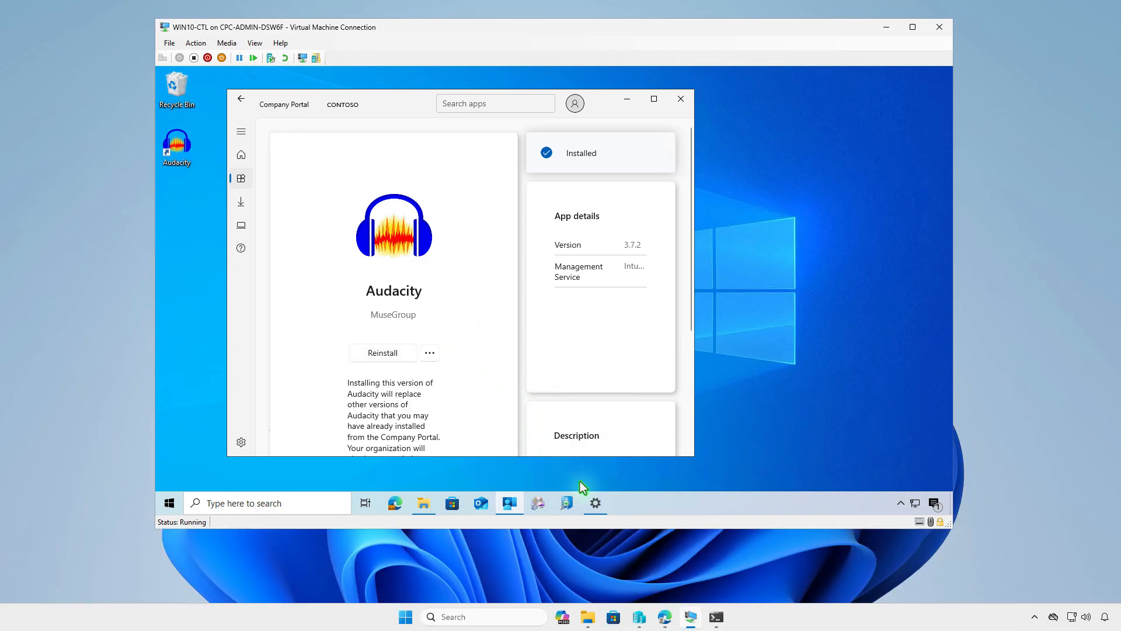
# Return to the Intune admin center and remove the Test_Users group from the Audacity app's available assignments
pyautogui.click(666, 618)
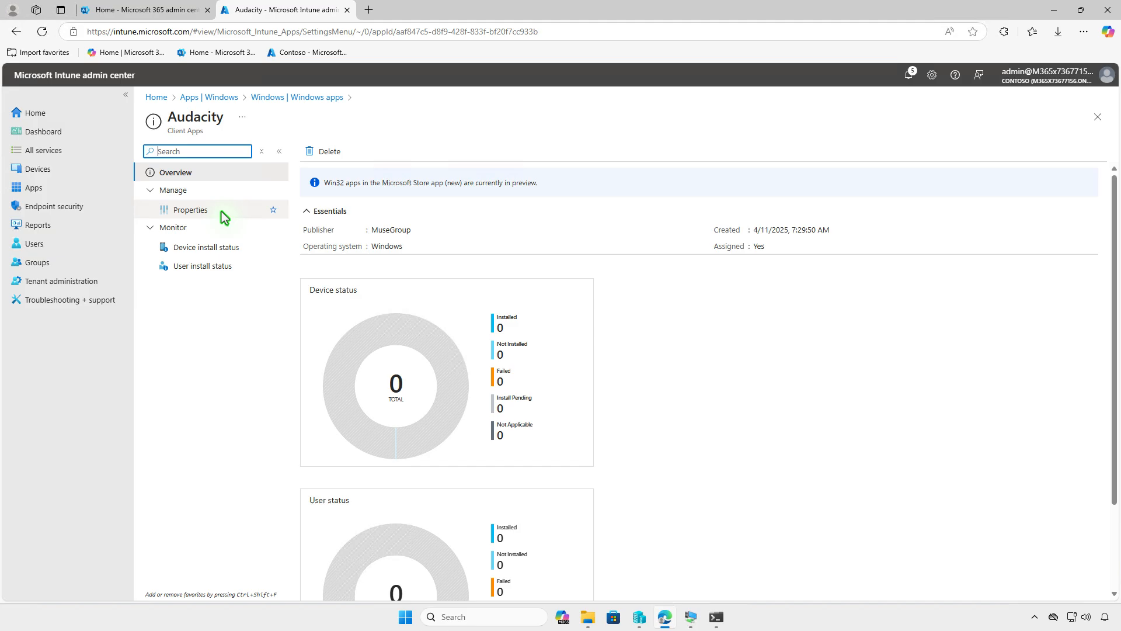
pyautogui.click(222, 211)
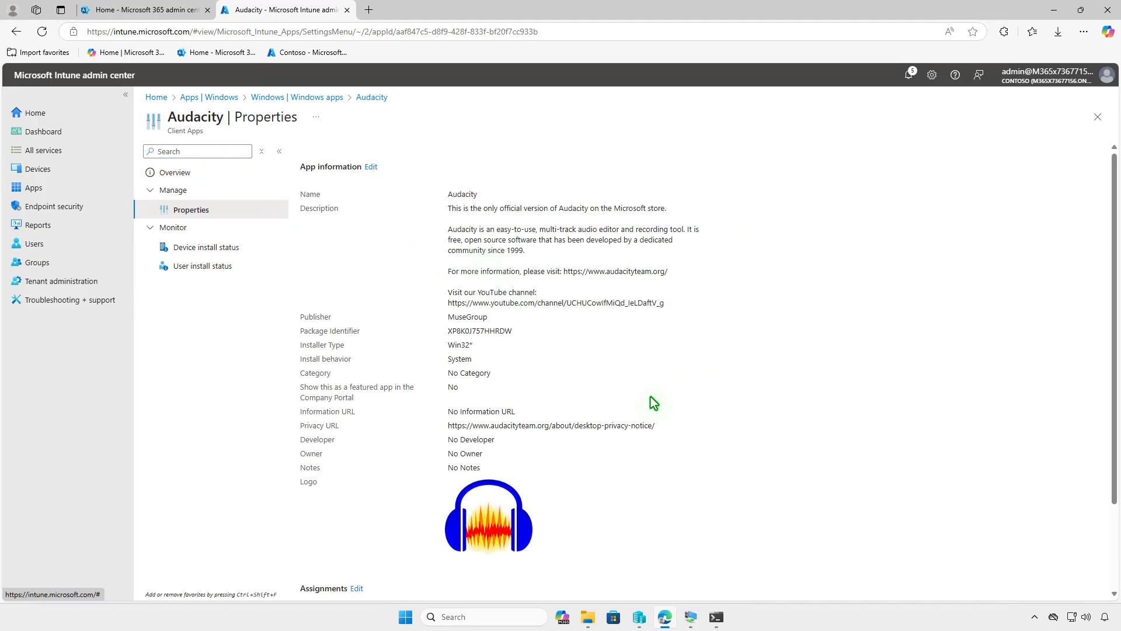
pyautogui.scroll(-2, 654, 403)
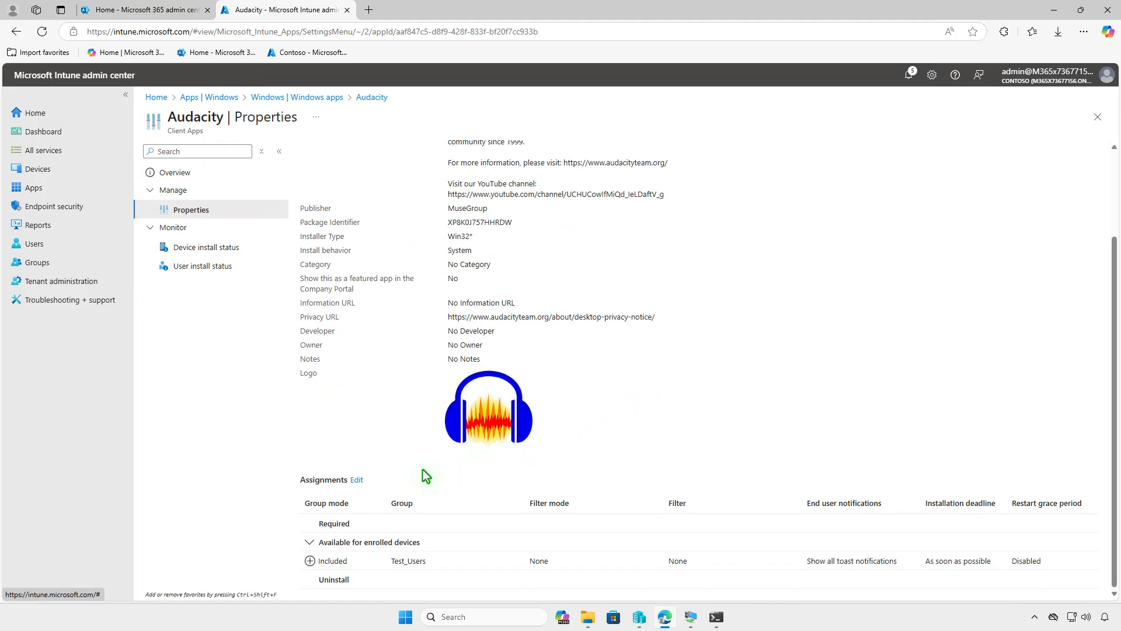
pyautogui.click(357, 480)
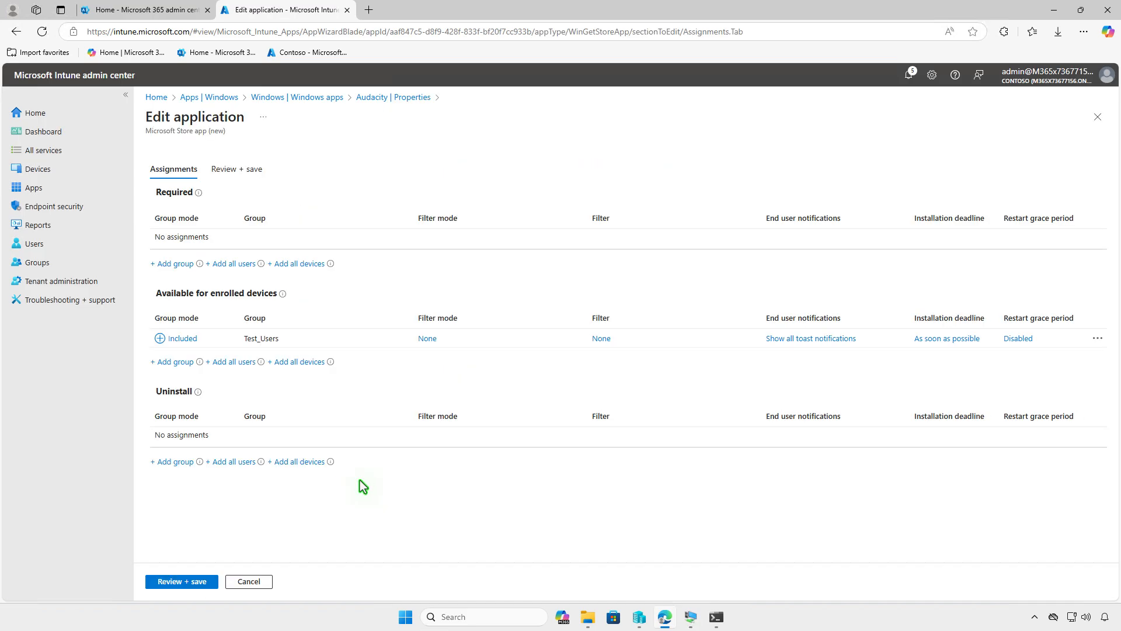
pyautogui.click(1097, 339)
pyautogui.click(1015, 350)
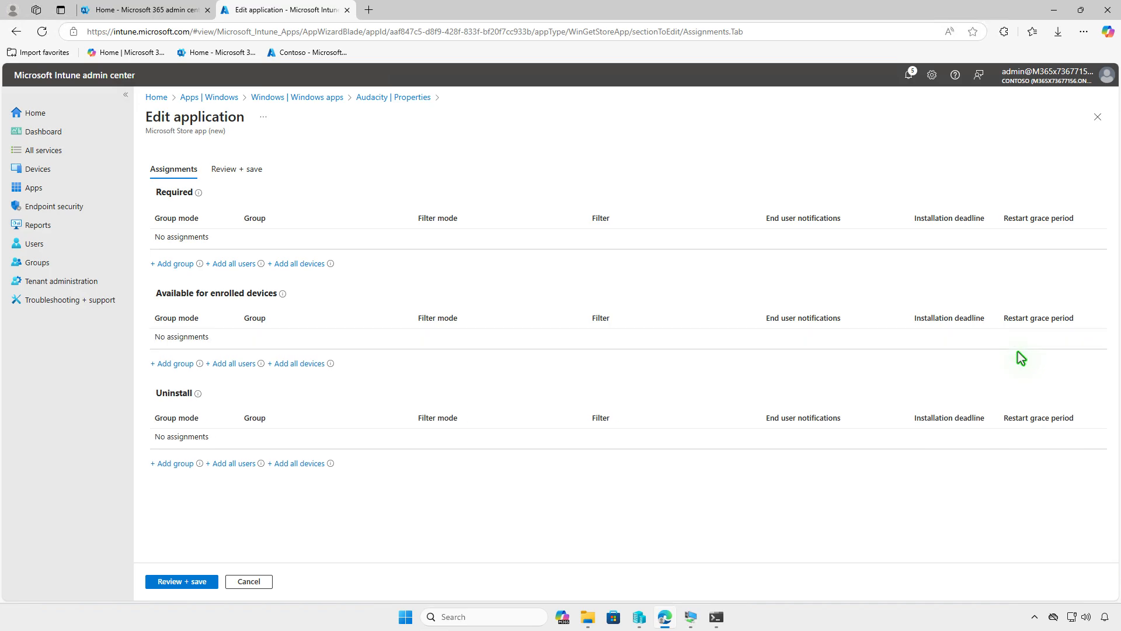
# Add the Test_Devices group to the Audacity app's uninstall assignments and save the changes
pyautogui.click(184, 463)
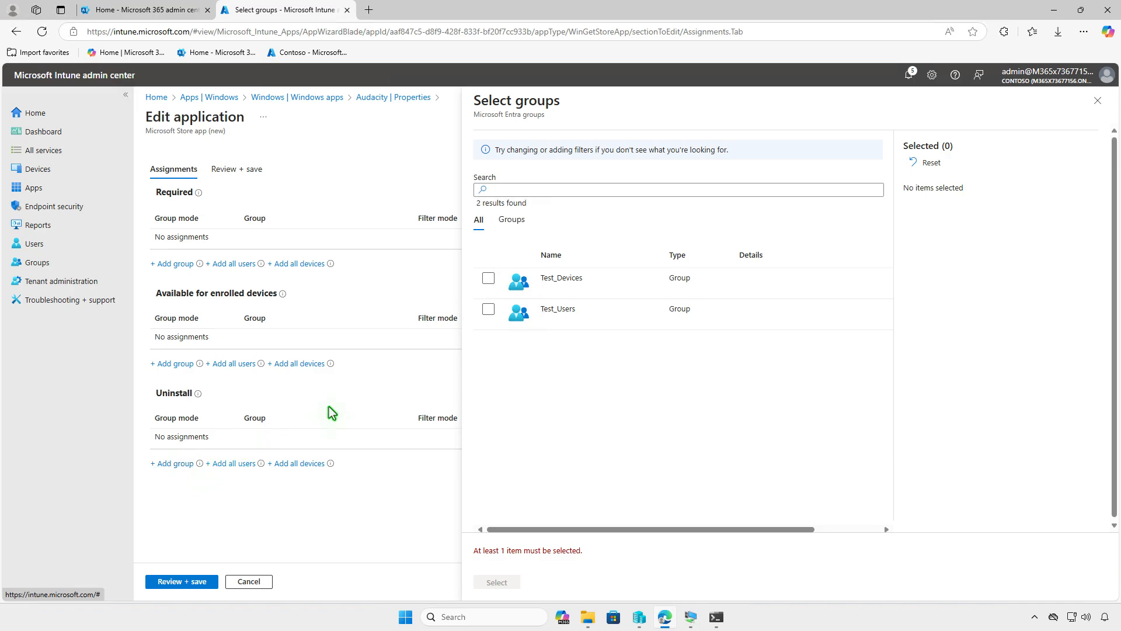
pyautogui.click(489, 279)
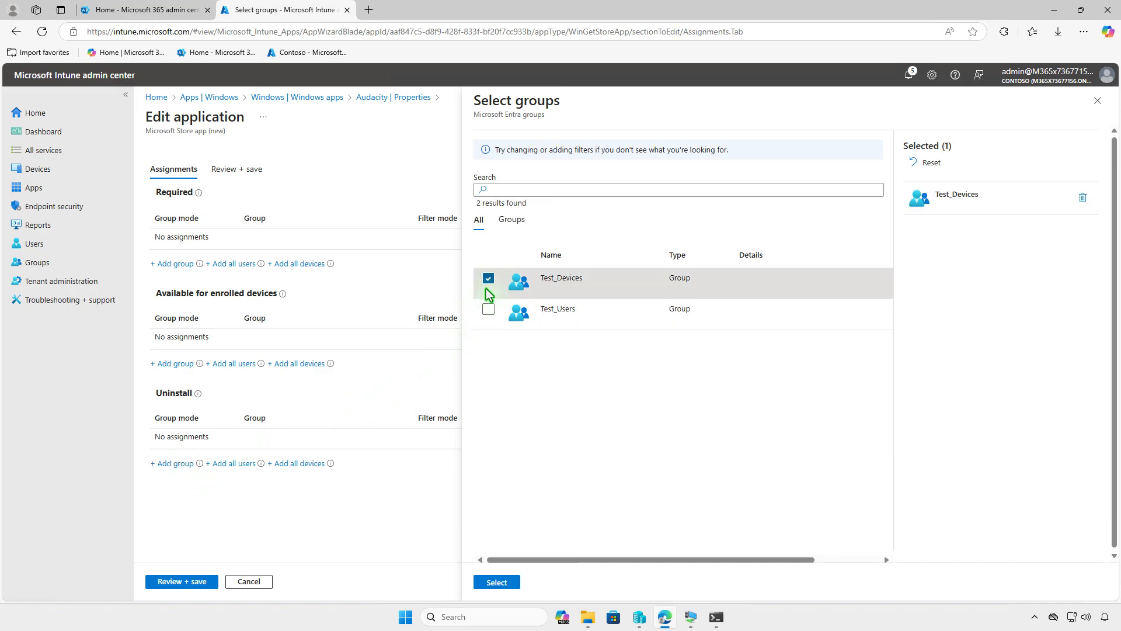
pyautogui.click(506, 583)
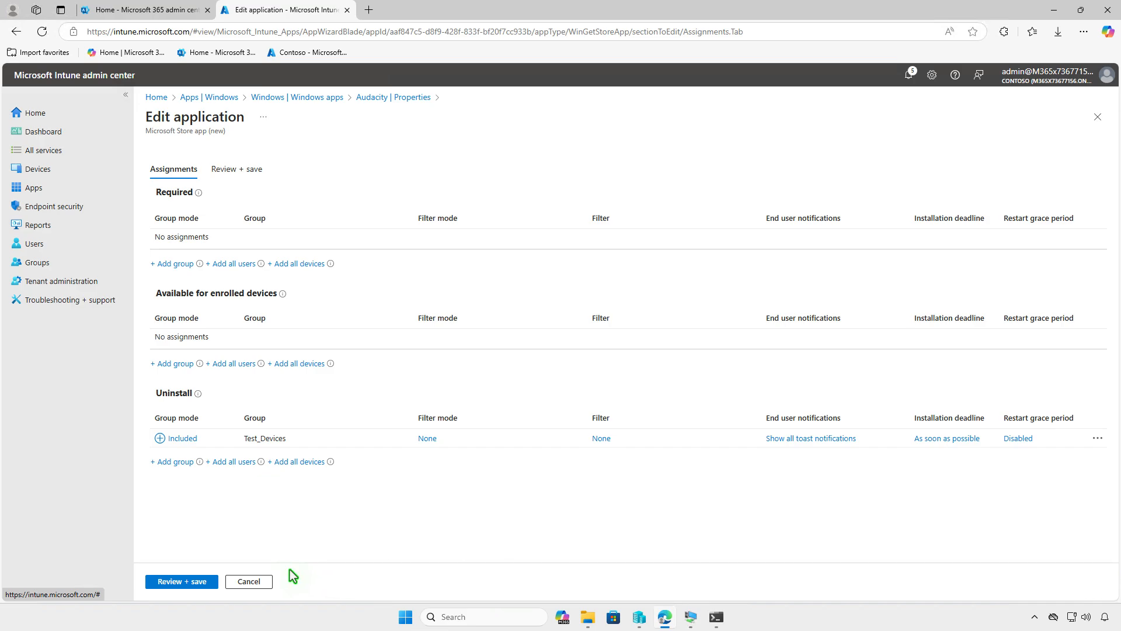
pyautogui.click(163, 581)
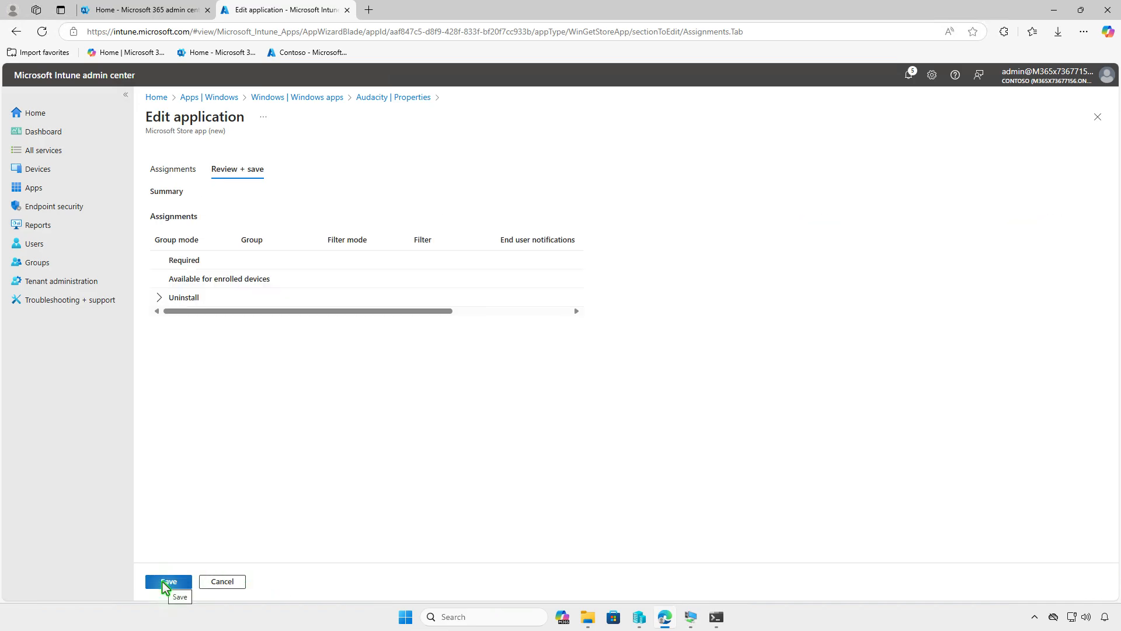
pyautogui.click(163, 582)
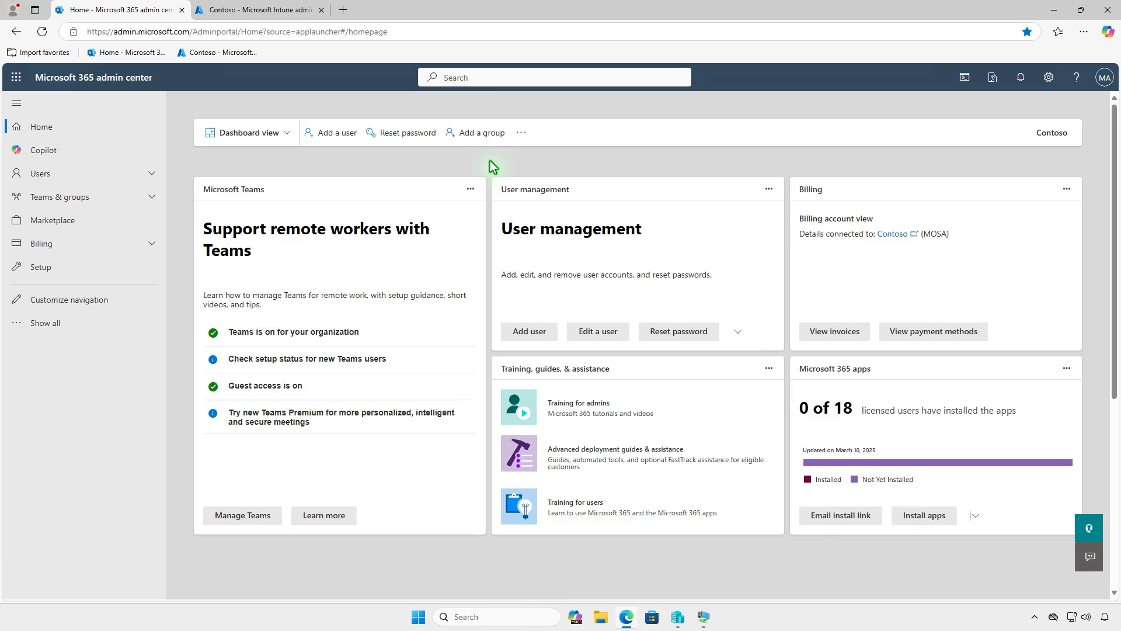
# Look up the Microsoft Intune Suite entry among the billing licenses in the Microsoft 365 admin center
pyautogui.click(129, 242)
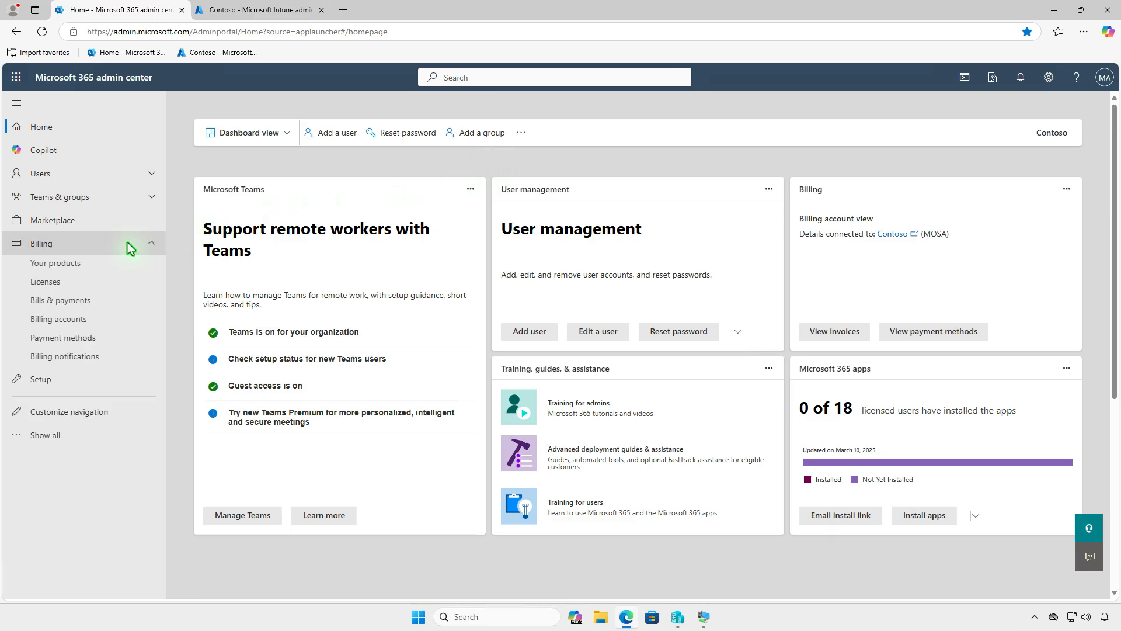
pyautogui.click(112, 286)
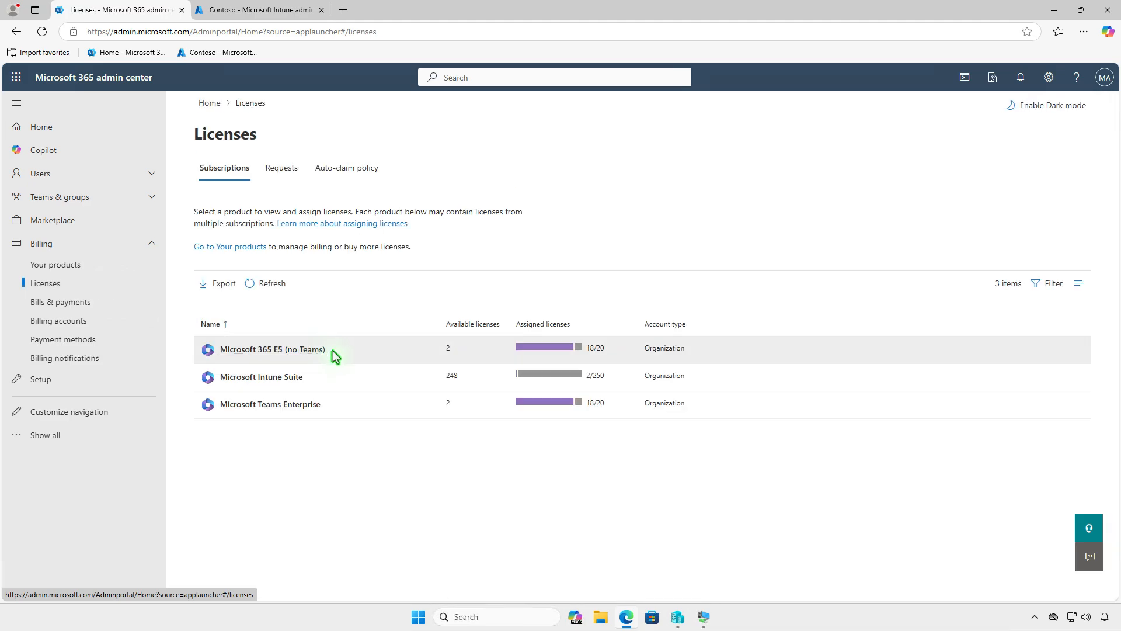
pyautogui.click(375, 373)
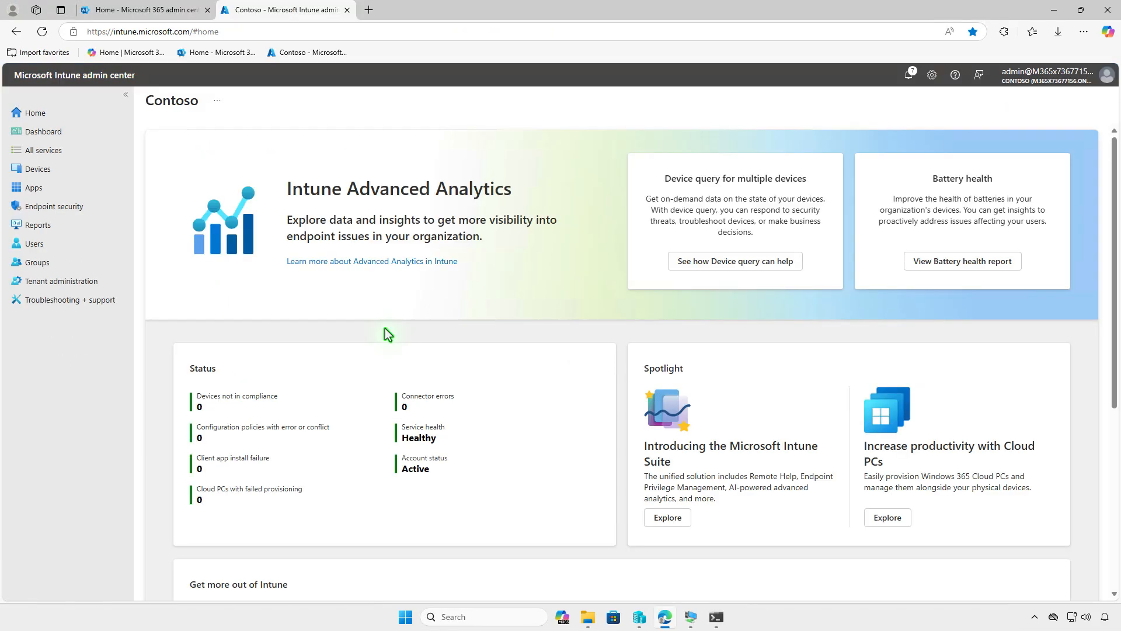
# Start creating a Windows app of type Enterprise App Catalog app in the Intune admin center
pyautogui.click(82, 190)
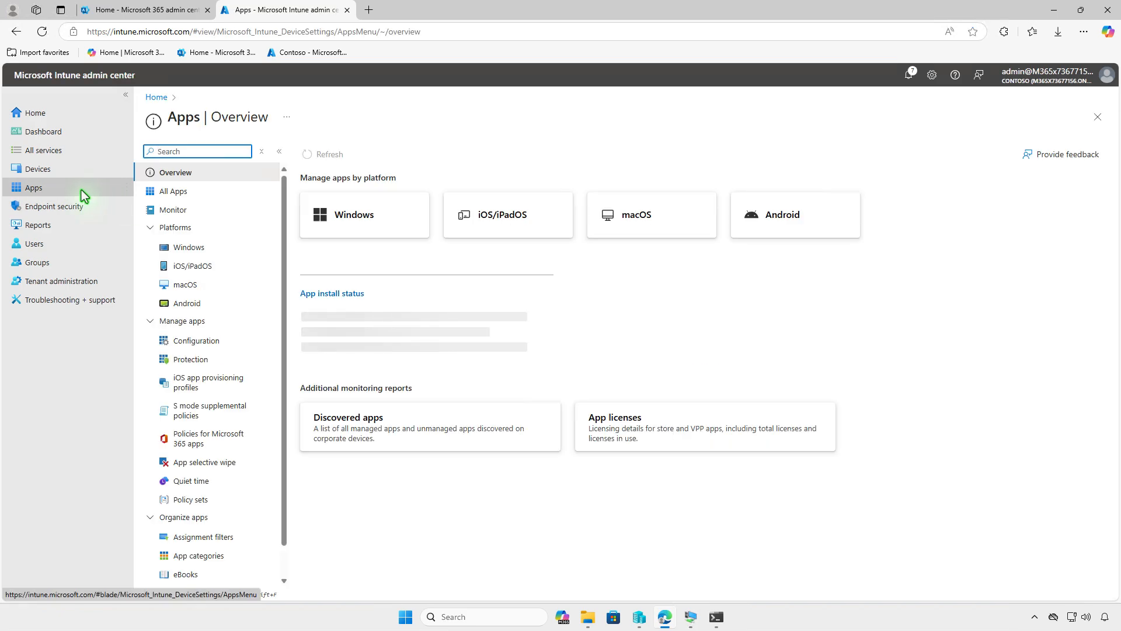
pyautogui.click(230, 246)
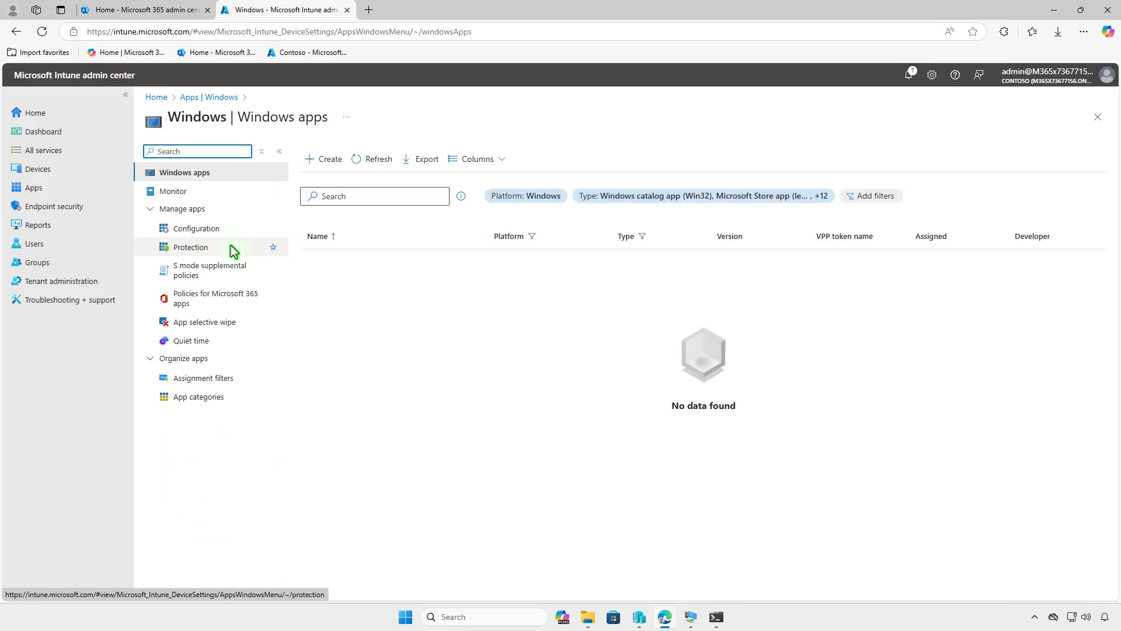
pyautogui.click(320, 166)
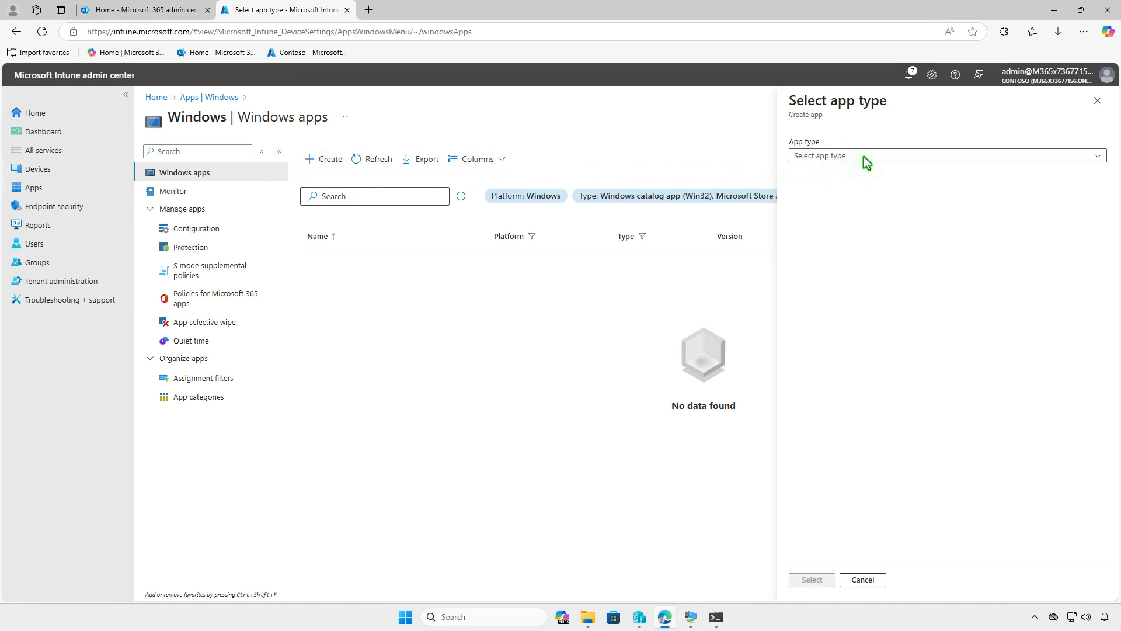
pyautogui.click(864, 157)
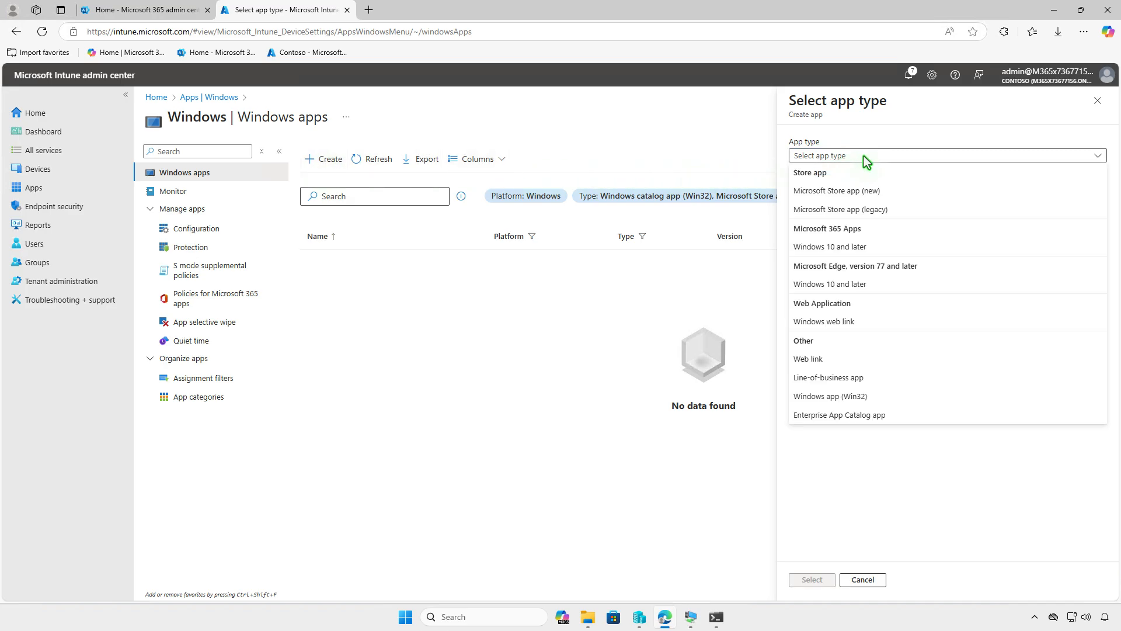
pyautogui.click(907, 416)
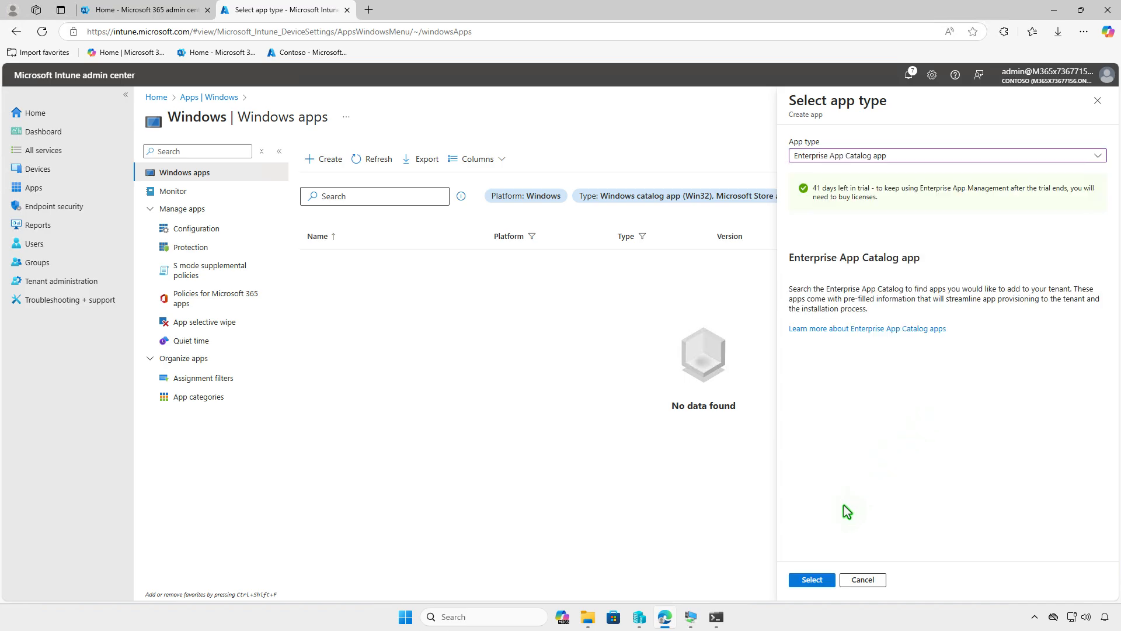
pyautogui.click(813, 580)
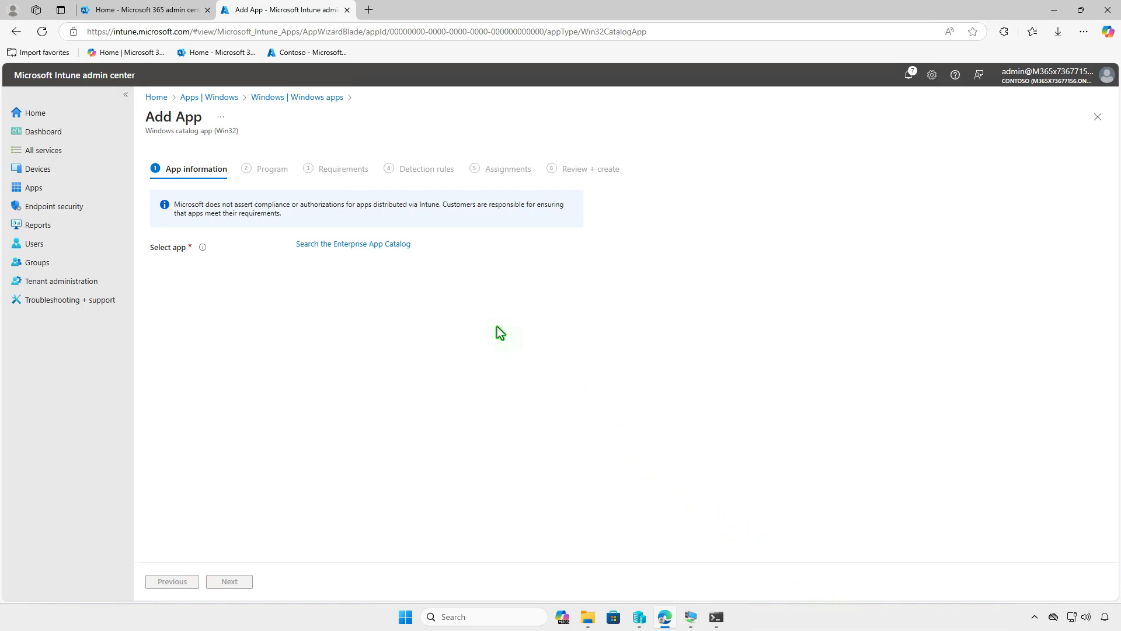
# Search the Enterprise App Catalog for "audacity" and select the Audacity (x64) package, language en-US, version 3.7.3
pyautogui.click(401, 246)
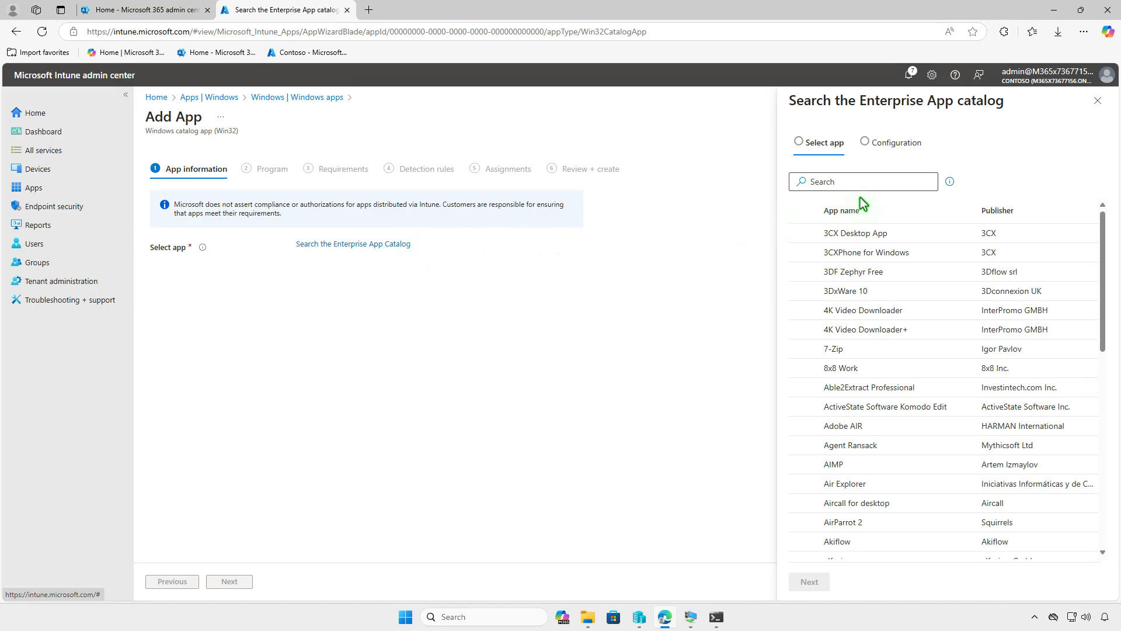
pyautogui.click(875, 181)
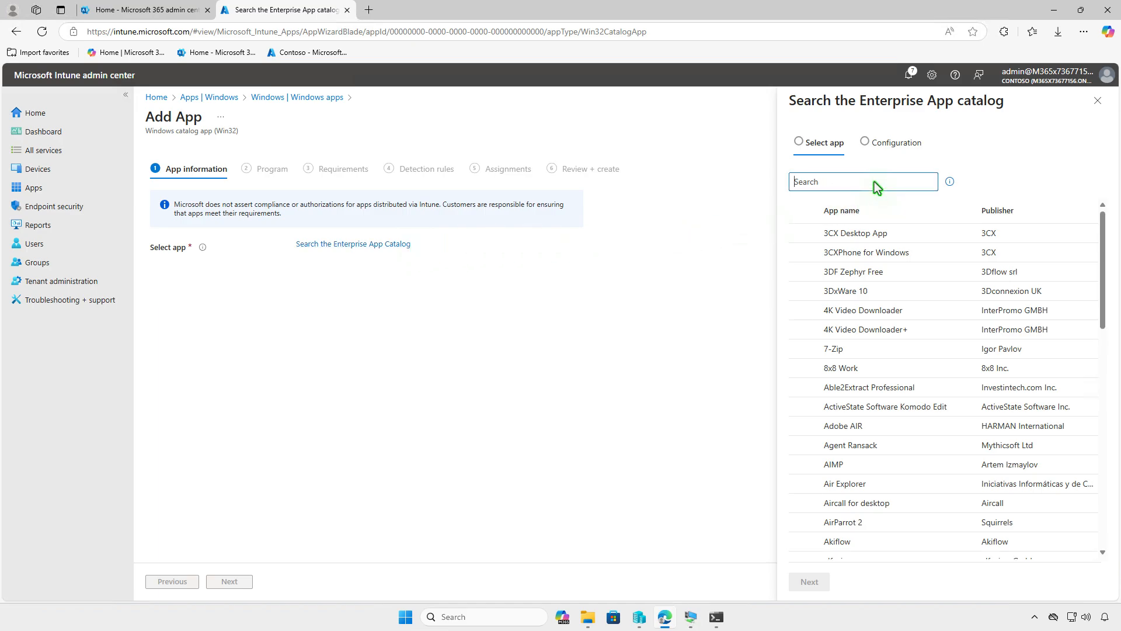
pyautogui.write('audacity')
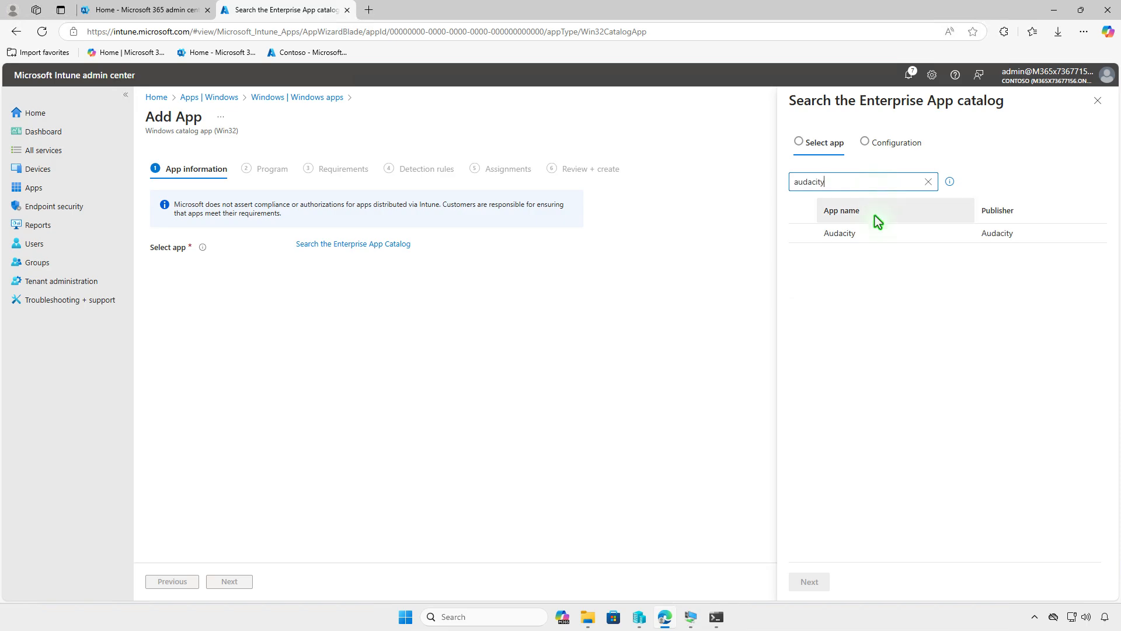
pyautogui.click(875, 233)
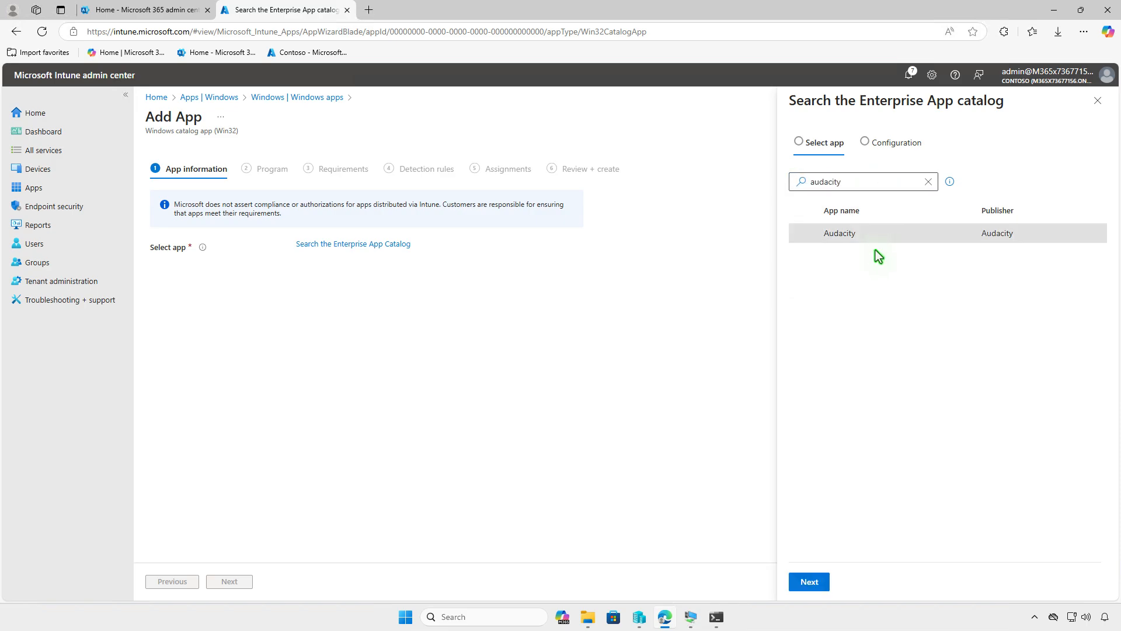
pyautogui.click(820, 580)
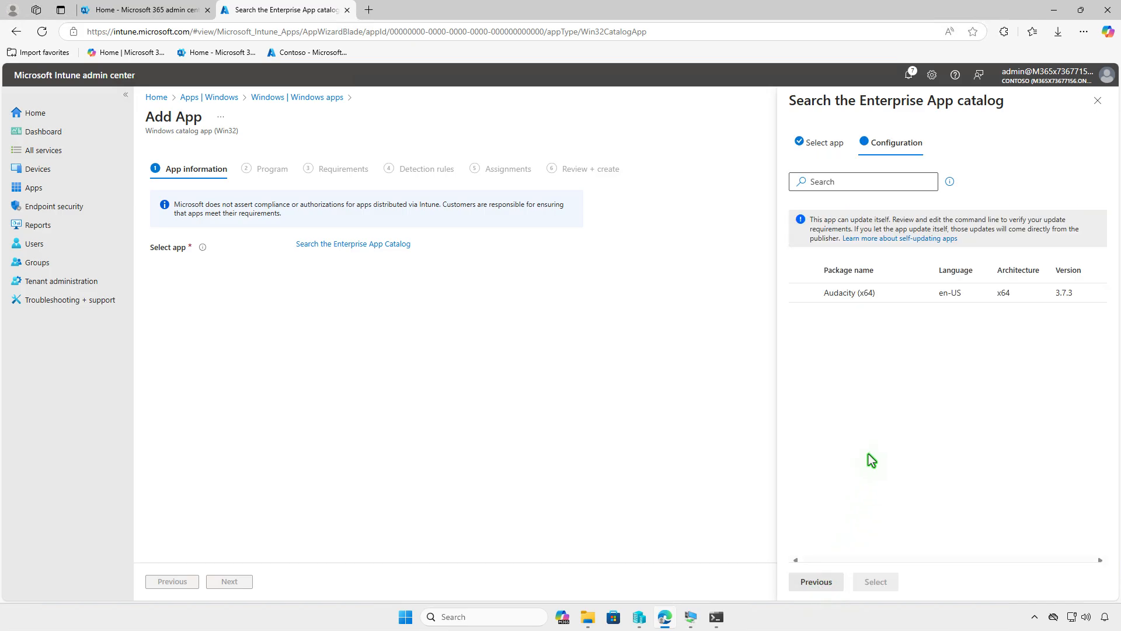
pyautogui.click(899, 296)
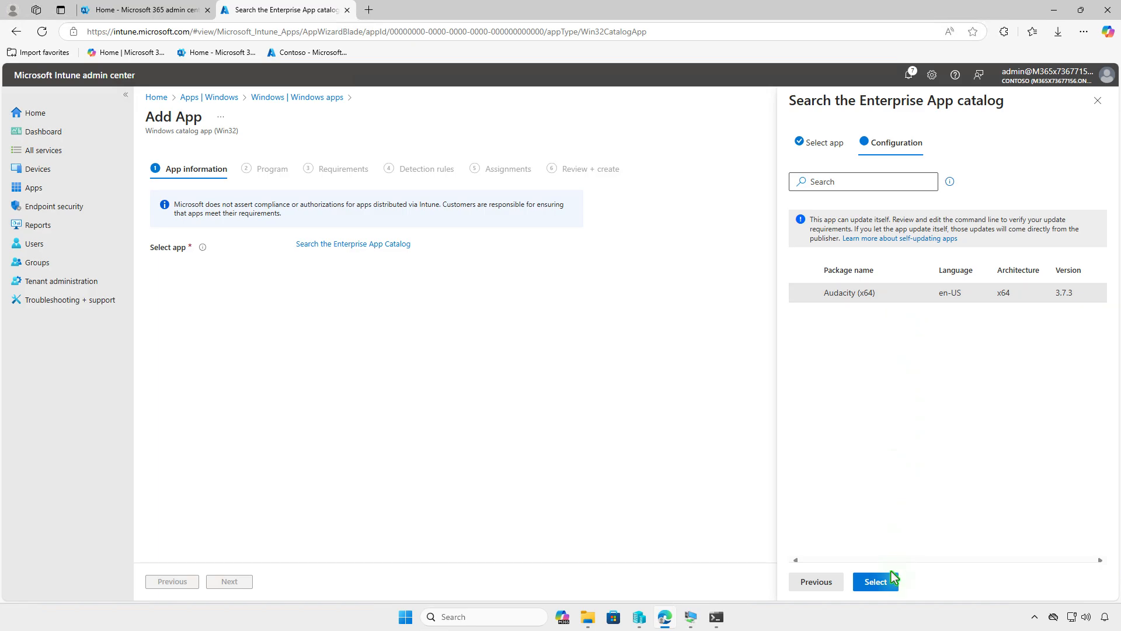
pyautogui.click(876, 582)
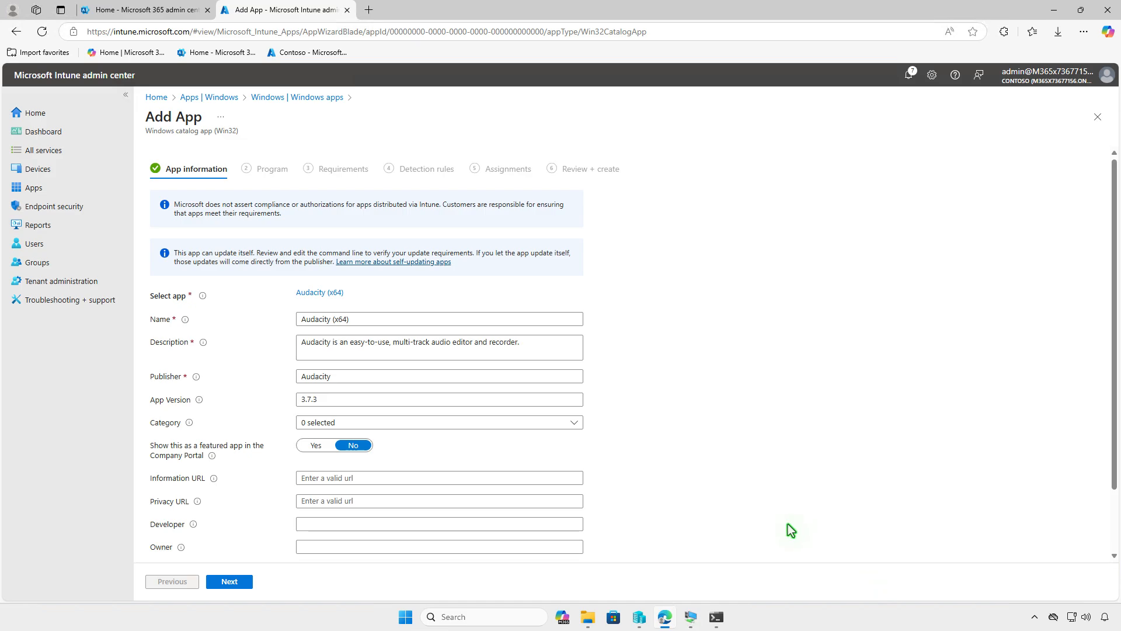
pyautogui.scroll(-2, 774, 524)
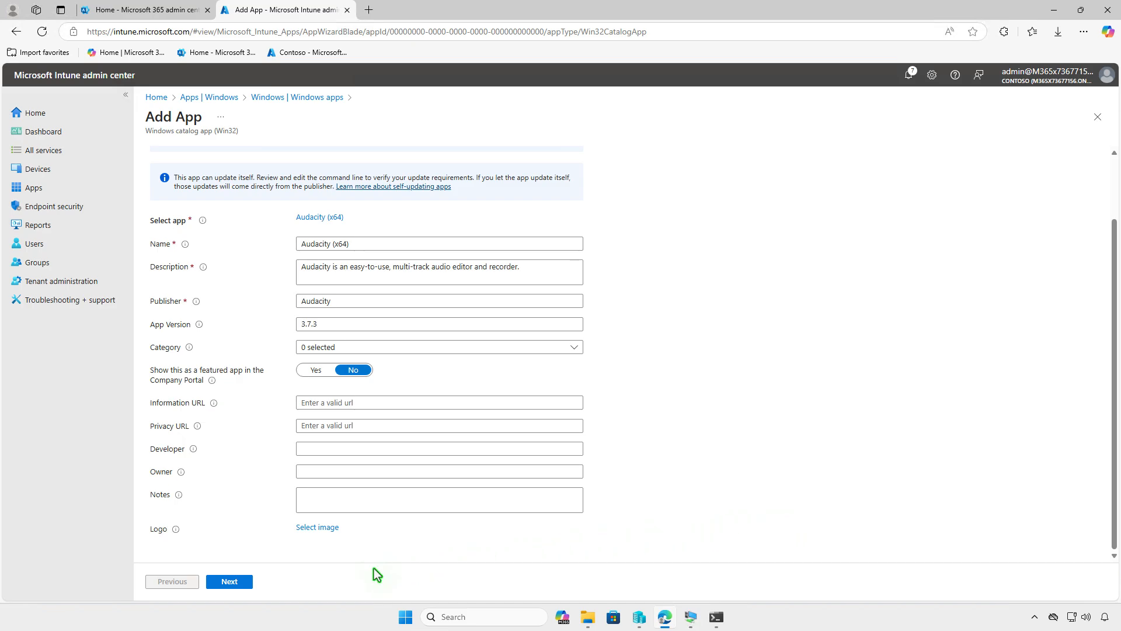
# Keep the prefilled app information, program, requirements and detection rule settings for Audacity (x64) and proceed to the assignments
pyautogui.click(237, 584)
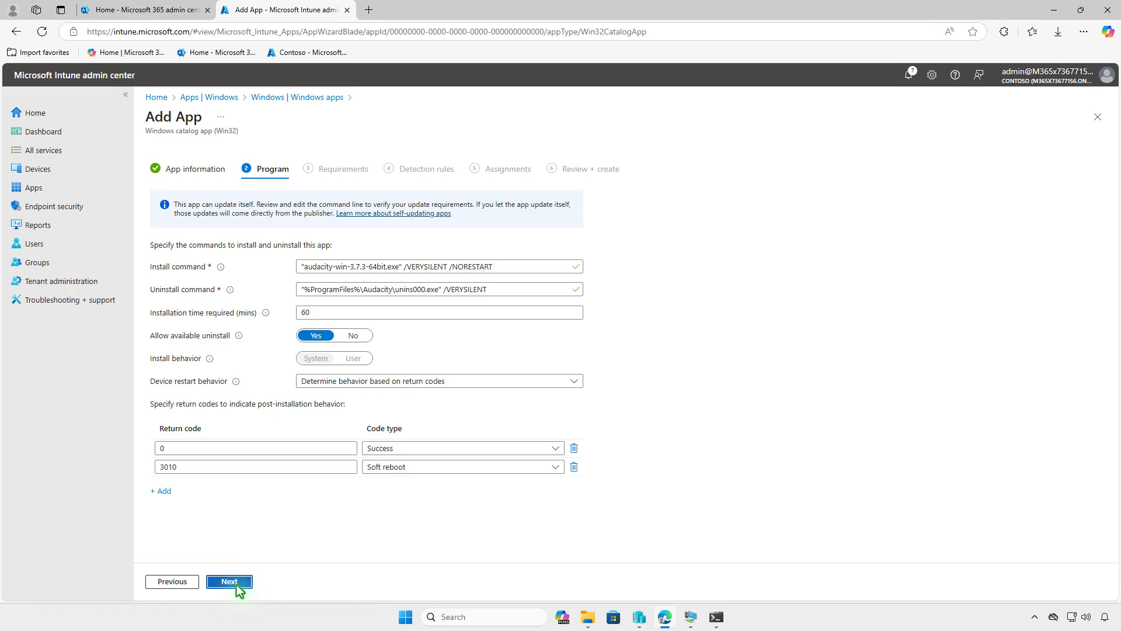
pyautogui.click(237, 584)
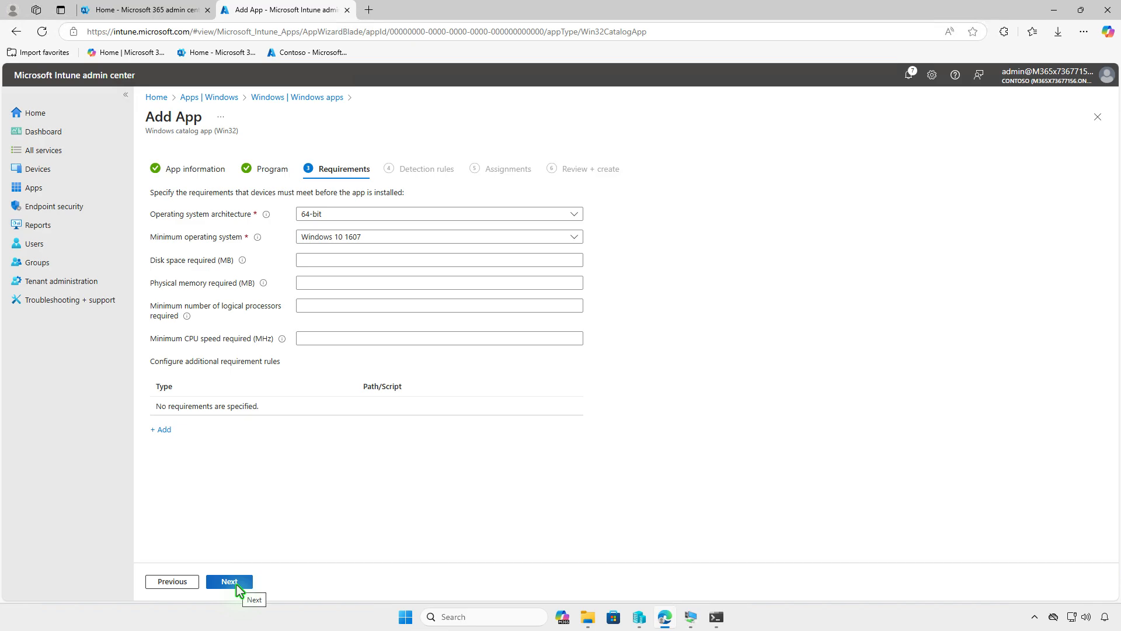
pyautogui.click(236, 584)
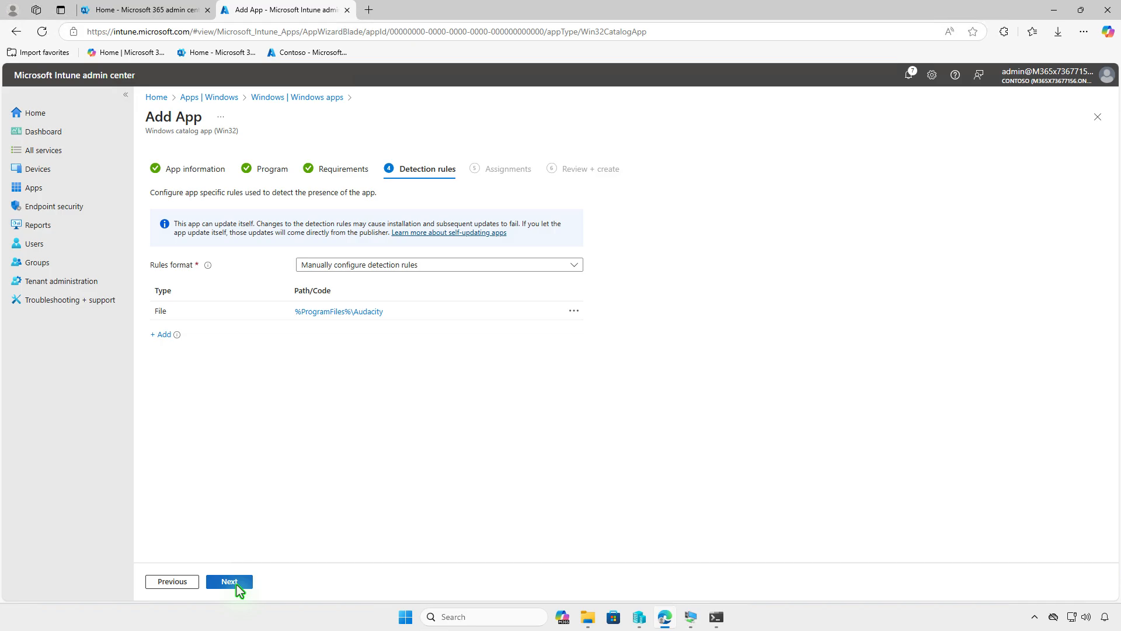
pyautogui.click(236, 584)
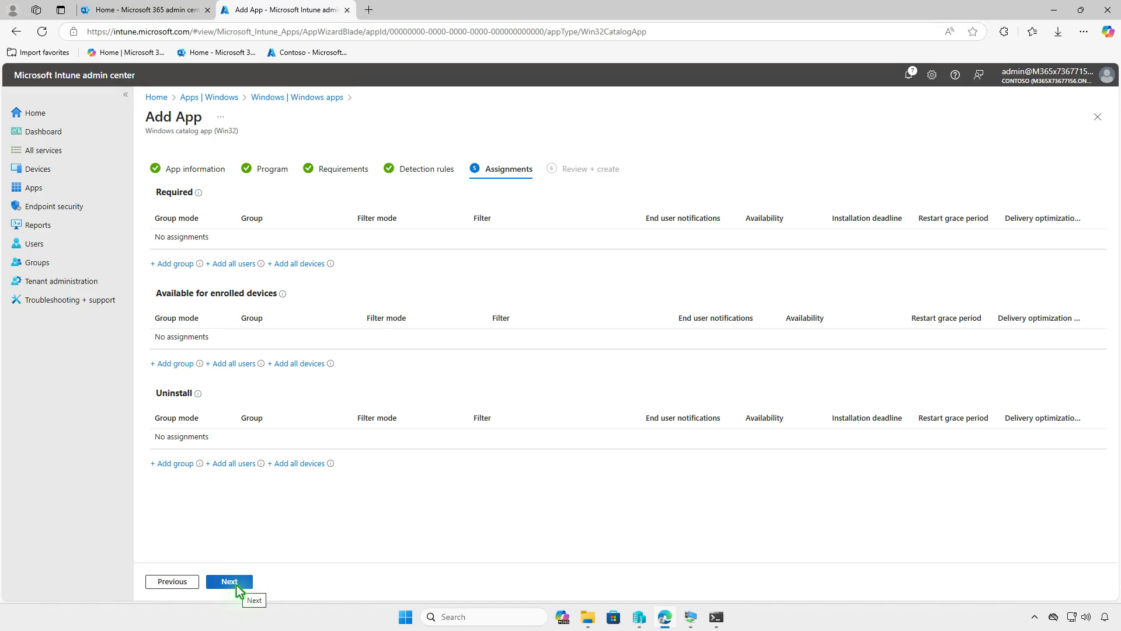
# Assign Audacity (x64) as required to the Test_Devices group and add the app
pyautogui.click(174, 264)
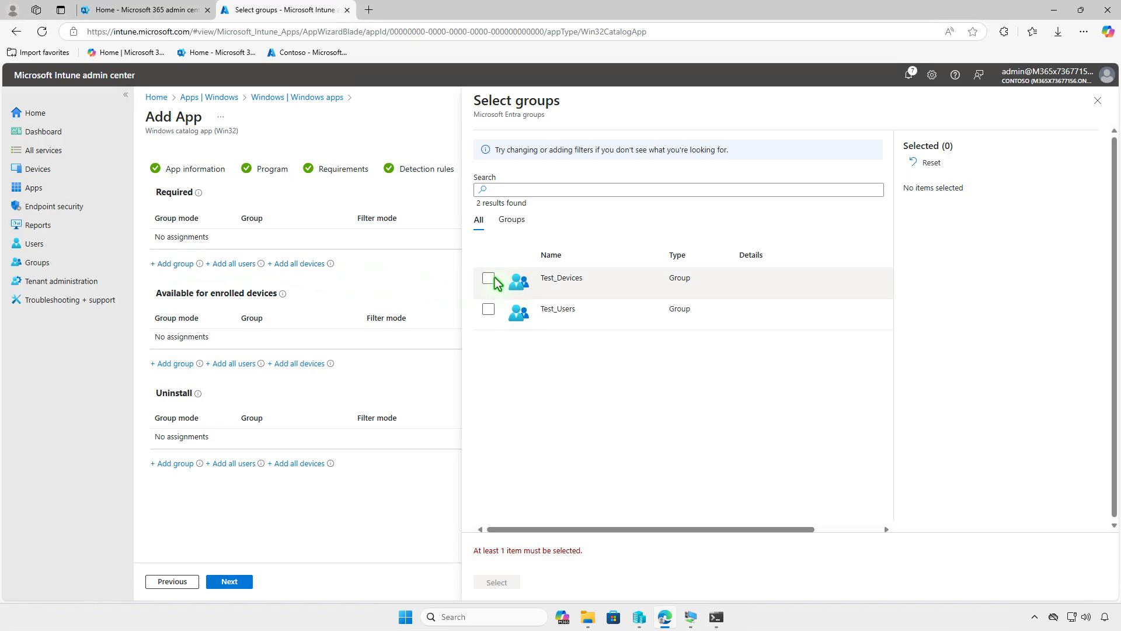
pyautogui.click(491, 278)
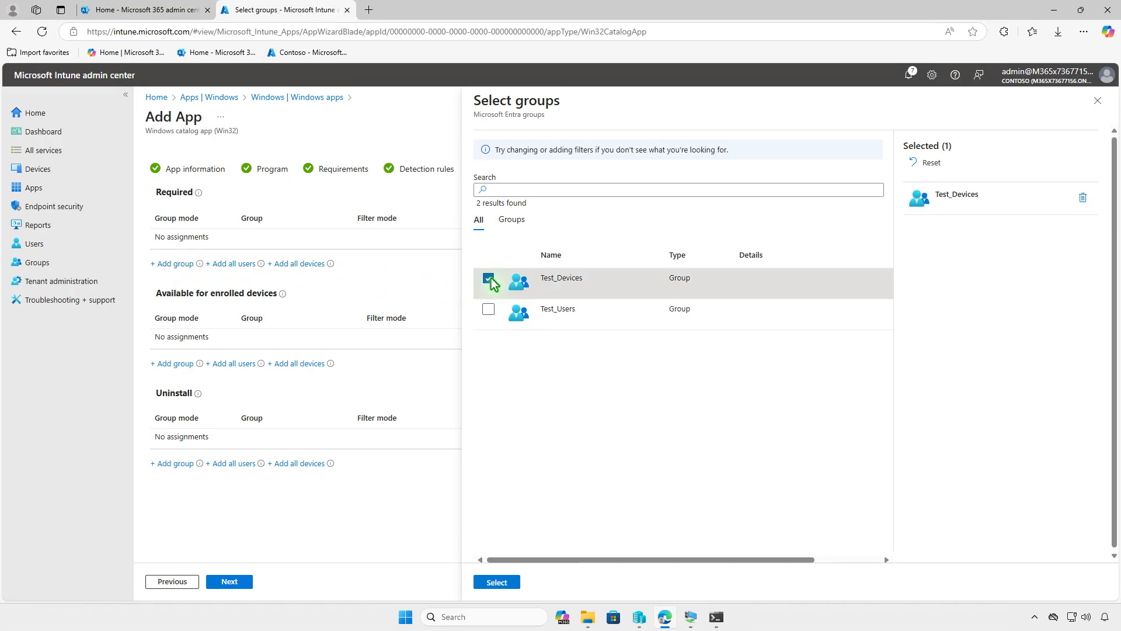
pyautogui.click(517, 580)
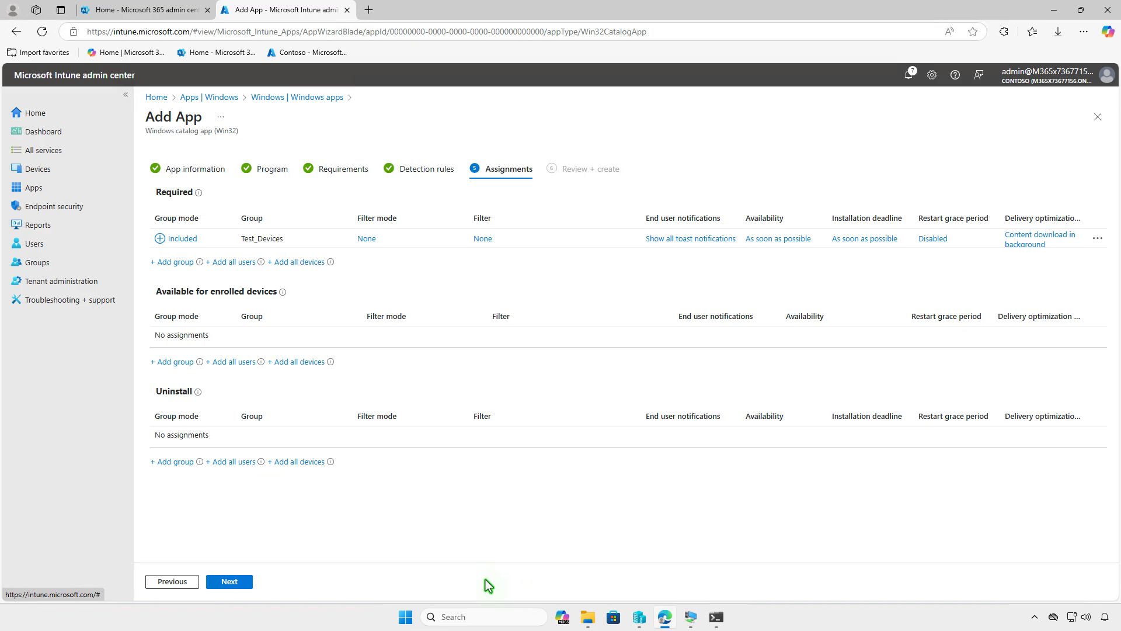
pyautogui.click(240, 581)
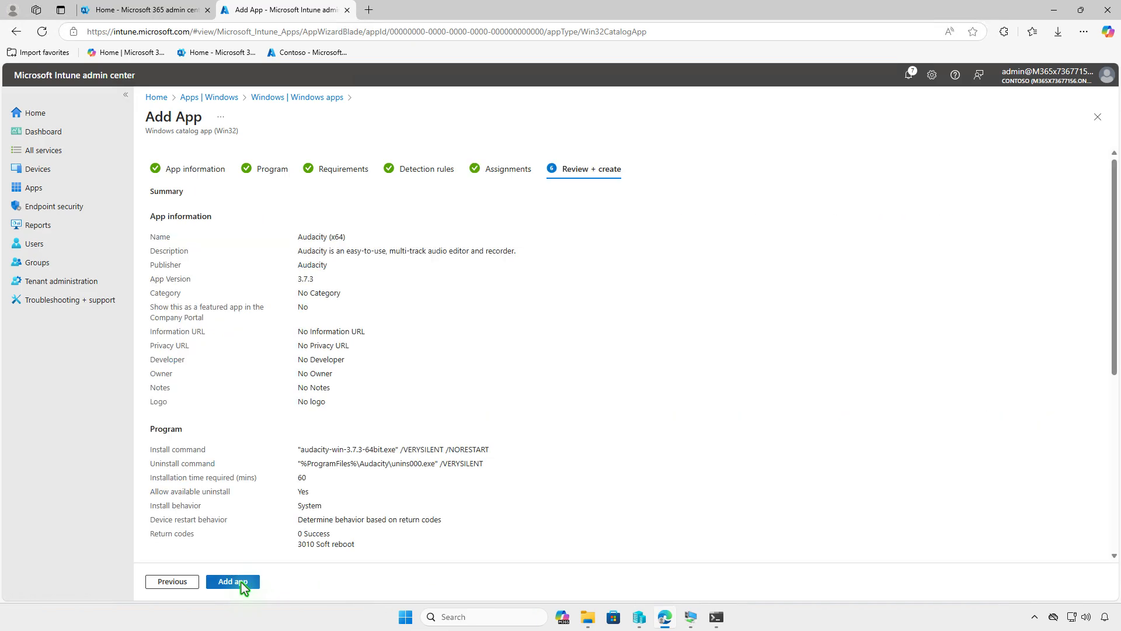
pyautogui.click(239, 582)
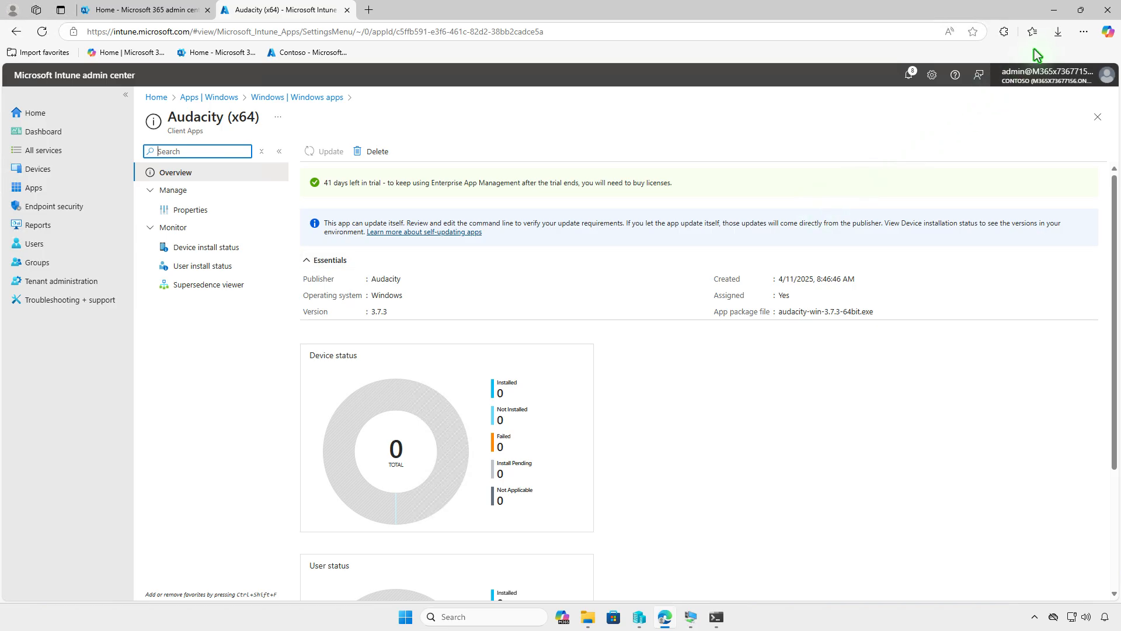
# Switch to the WIN10-CTL virtual machine, sync the device from Company Portal, and check the Audacity (x64) installation notifications
pyautogui.click(1054, 10)
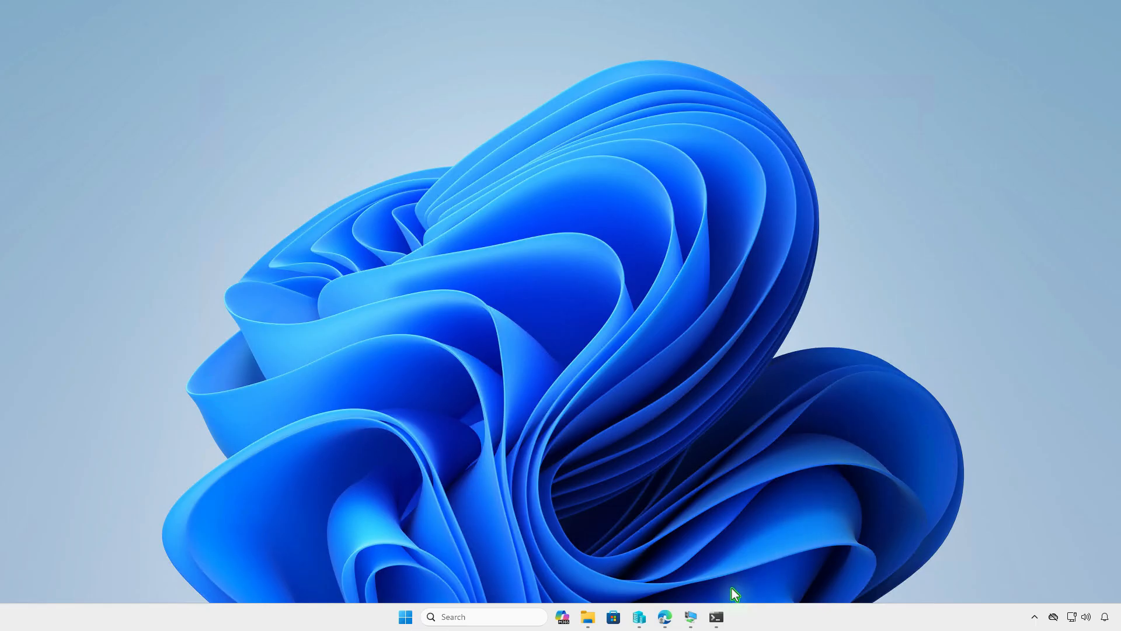
pyautogui.click(691, 617)
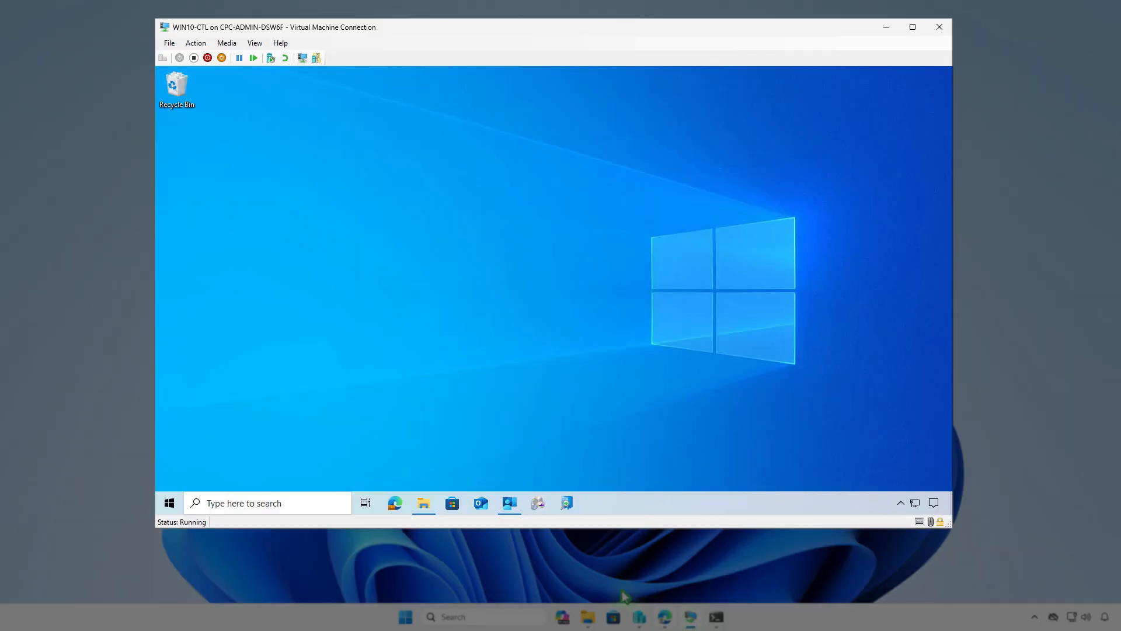
pyautogui.click(509, 511)
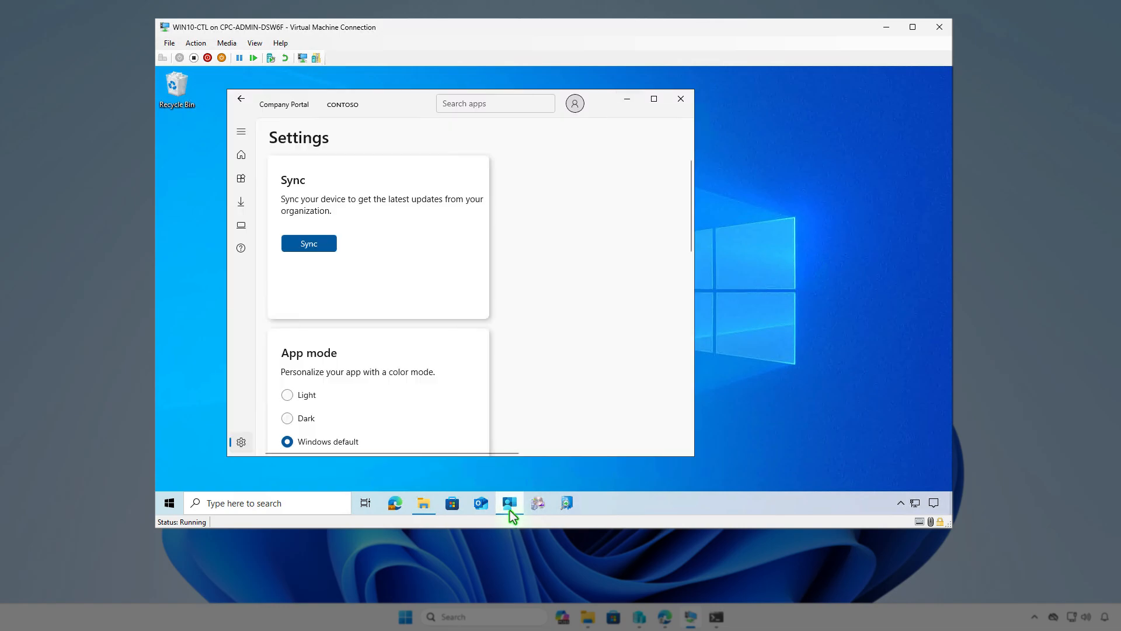
pyautogui.click(310, 244)
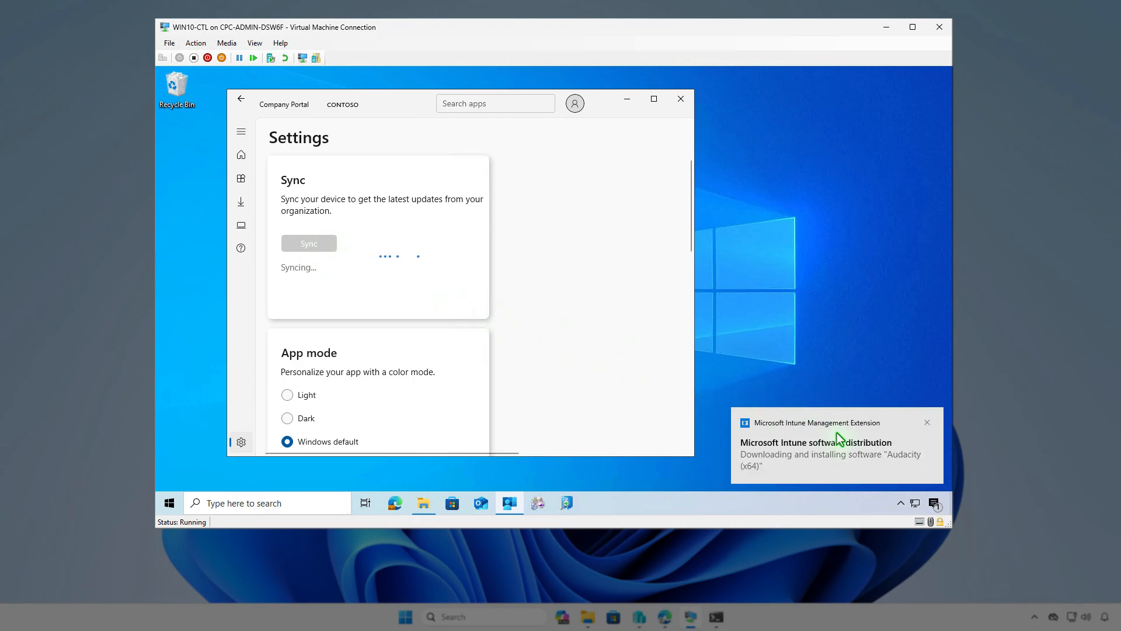
pyautogui.click(934, 503)
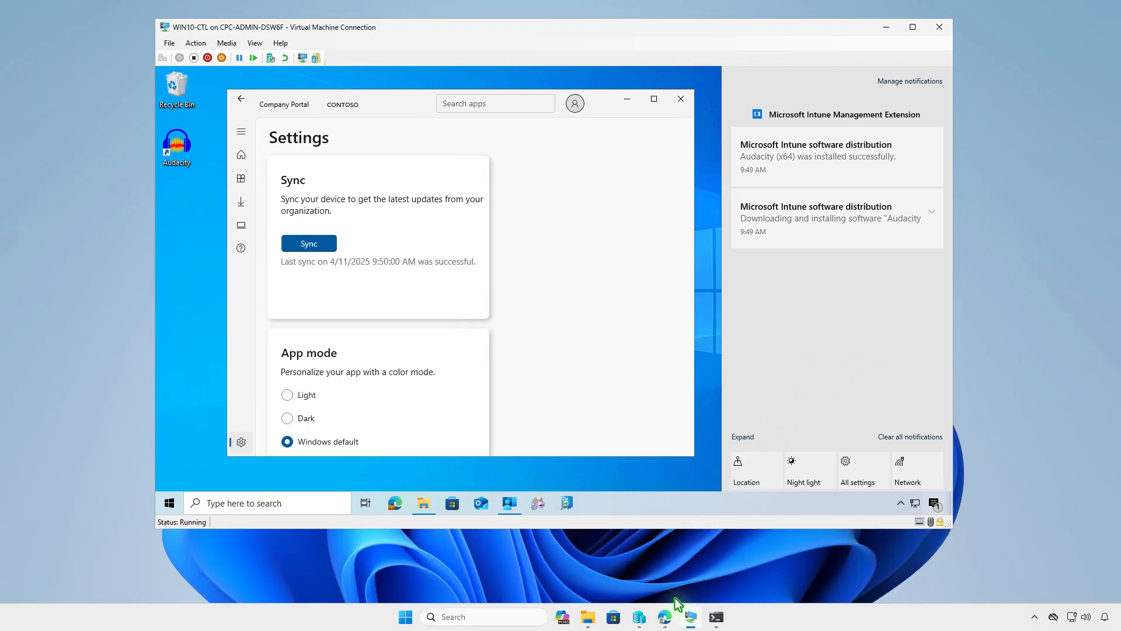
# Back in the Intune admin center, edit the Audacity (x64) assignments and remove Test_Devices from the required groups
pyautogui.click(665, 616)
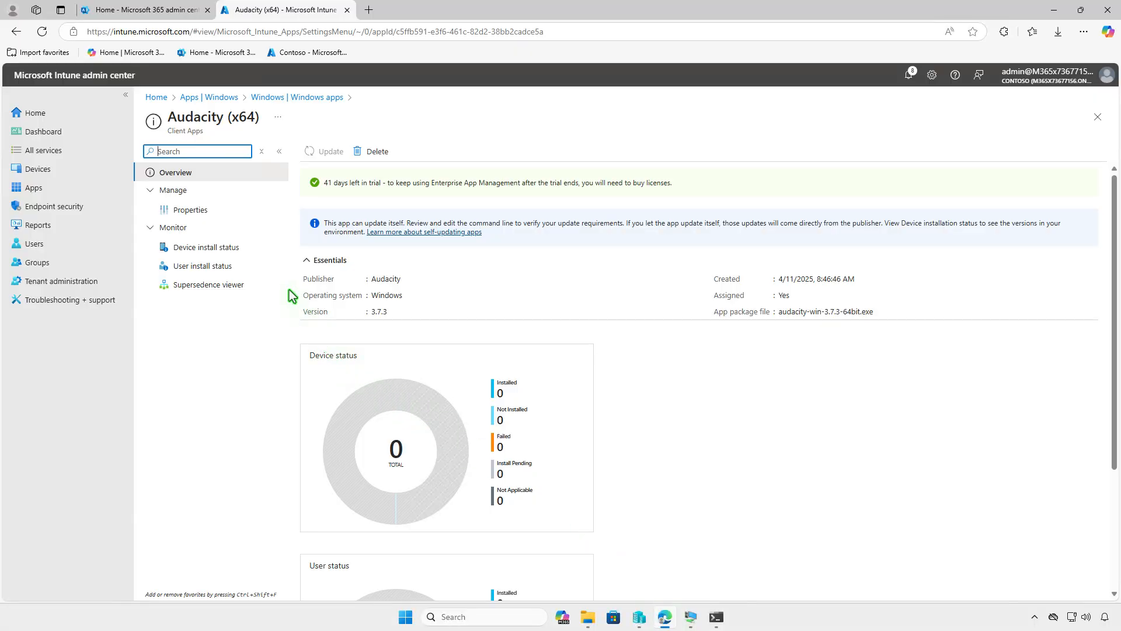
pyautogui.click(223, 215)
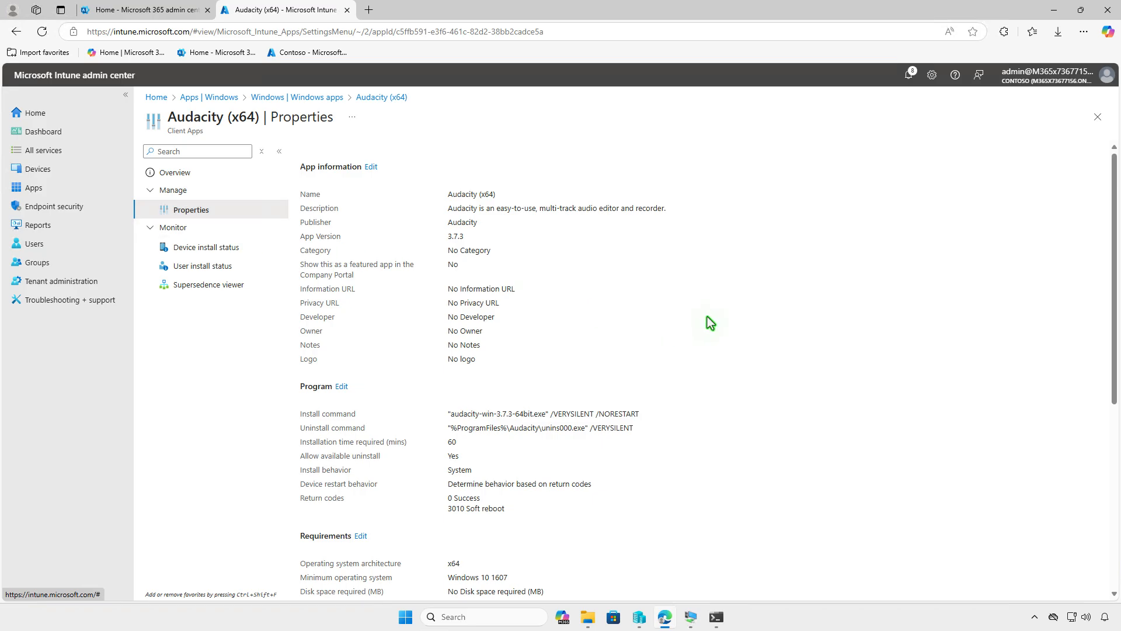
pyautogui.scroll(-5, 706, 319)
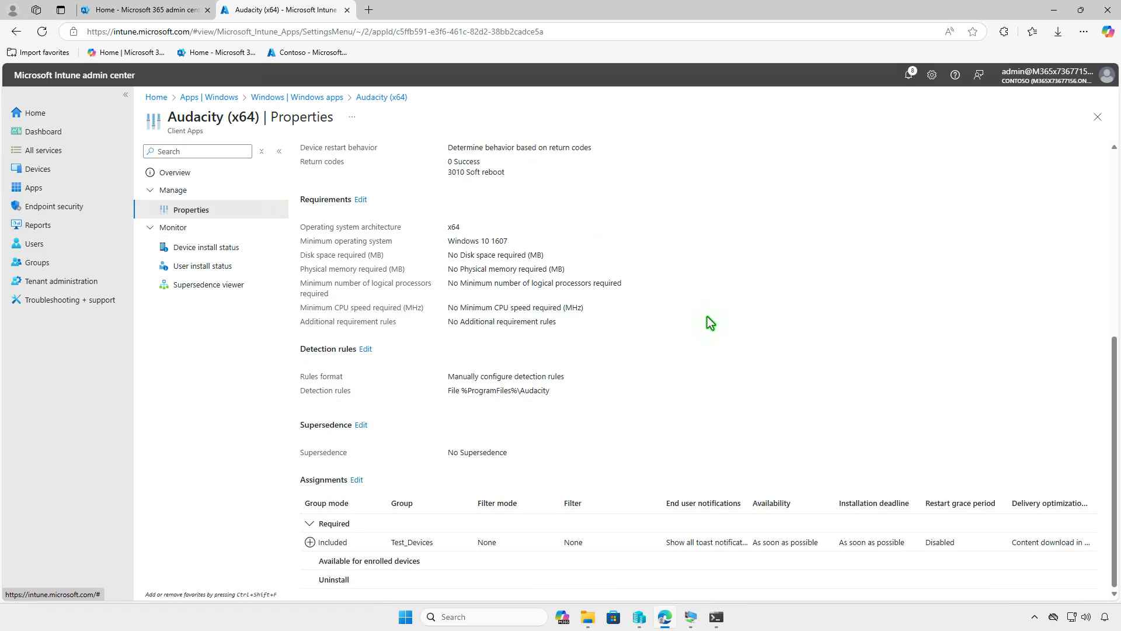
pyautogui.click(357, 480)
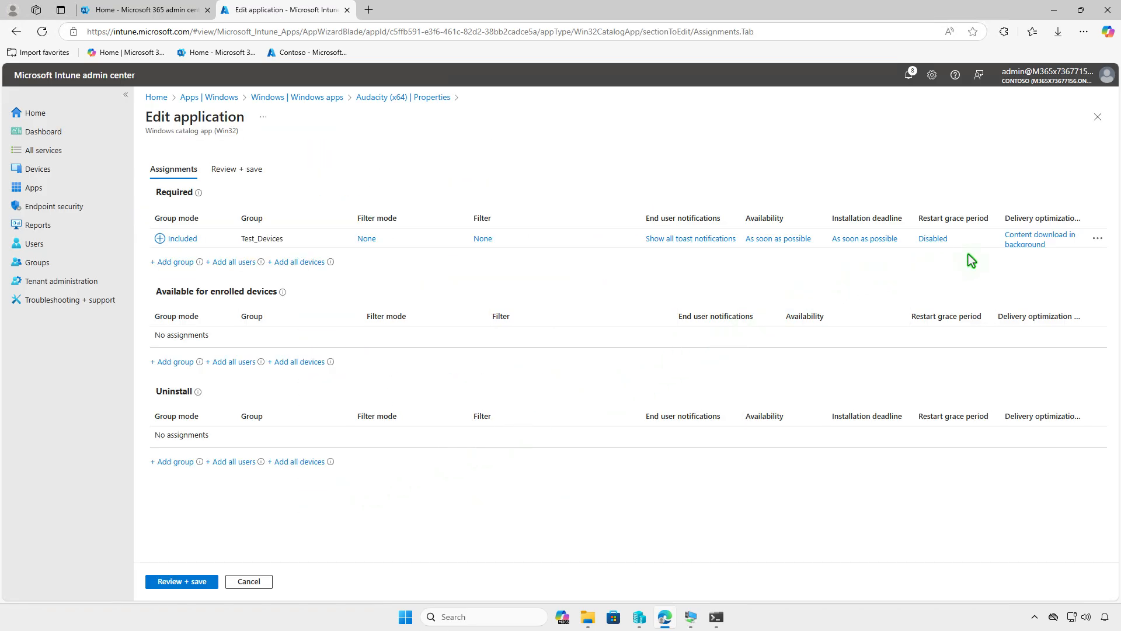
pyautogui.click(1096, 239)
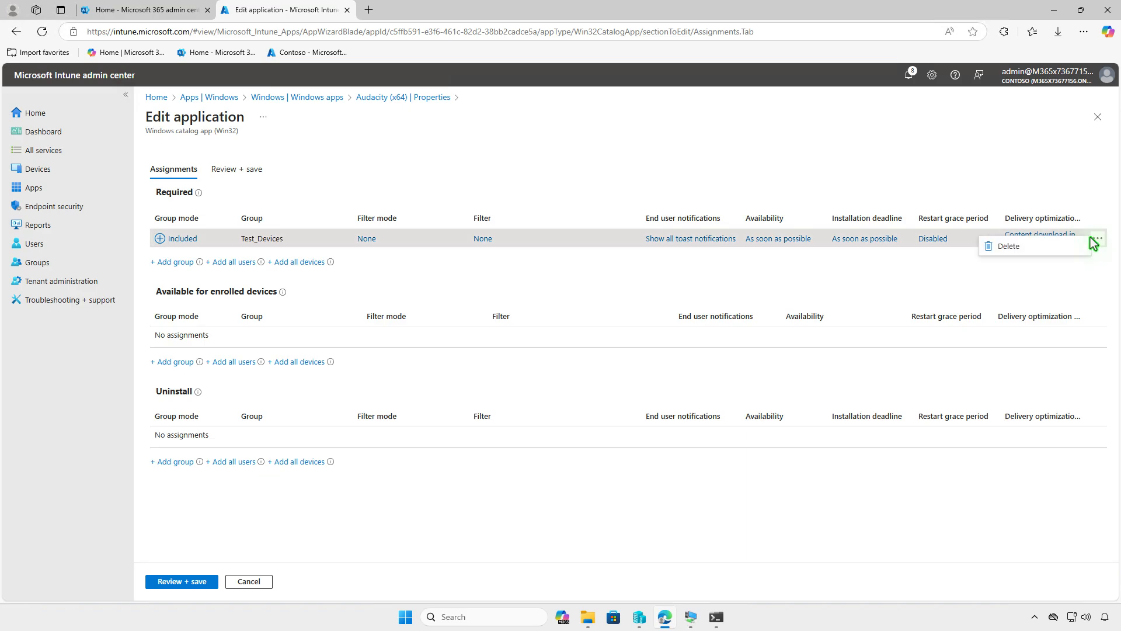
pyautogui.click(1059, 244)
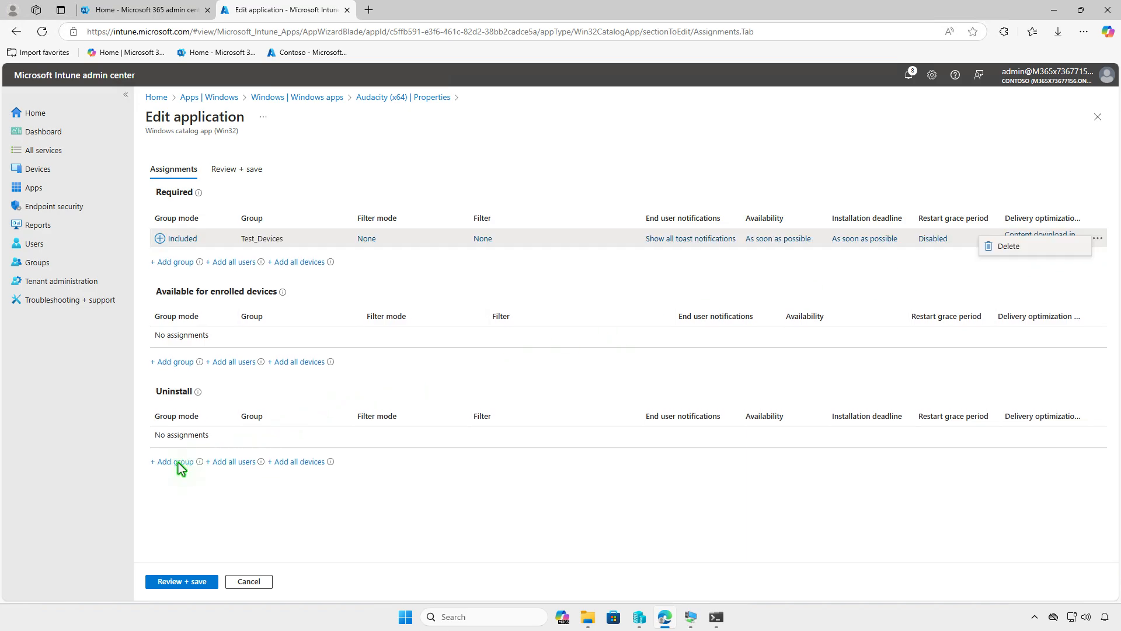
# Add the Test_Devices group to the Audacity (x64) uninstall assignments and save the application
pyautogui.click(175, 462)
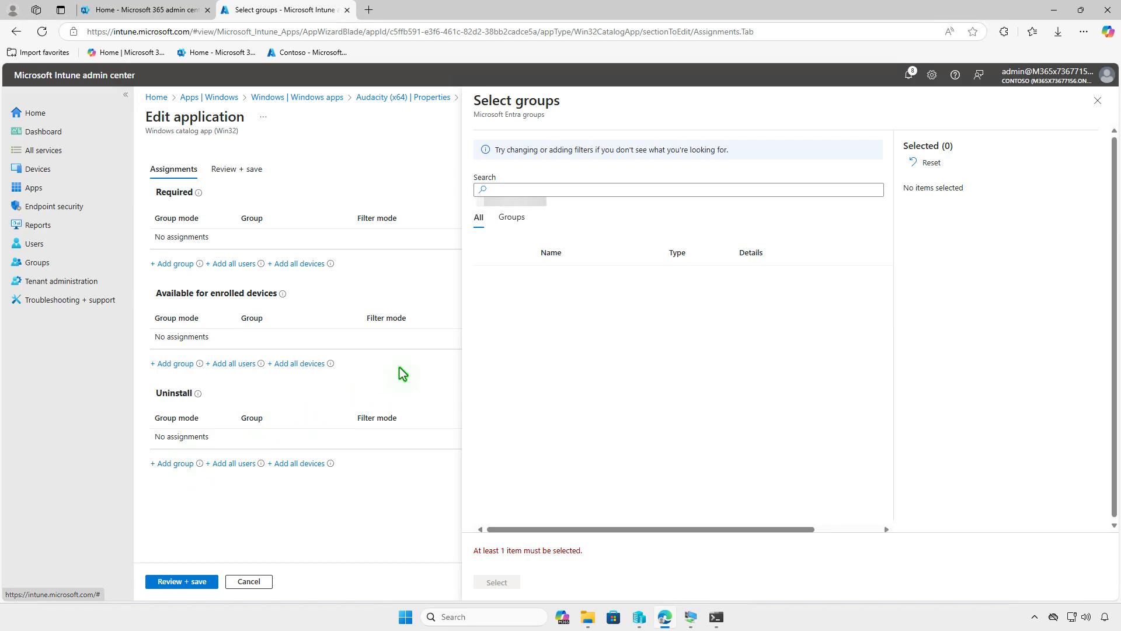
pyautogui.click(489, 278)
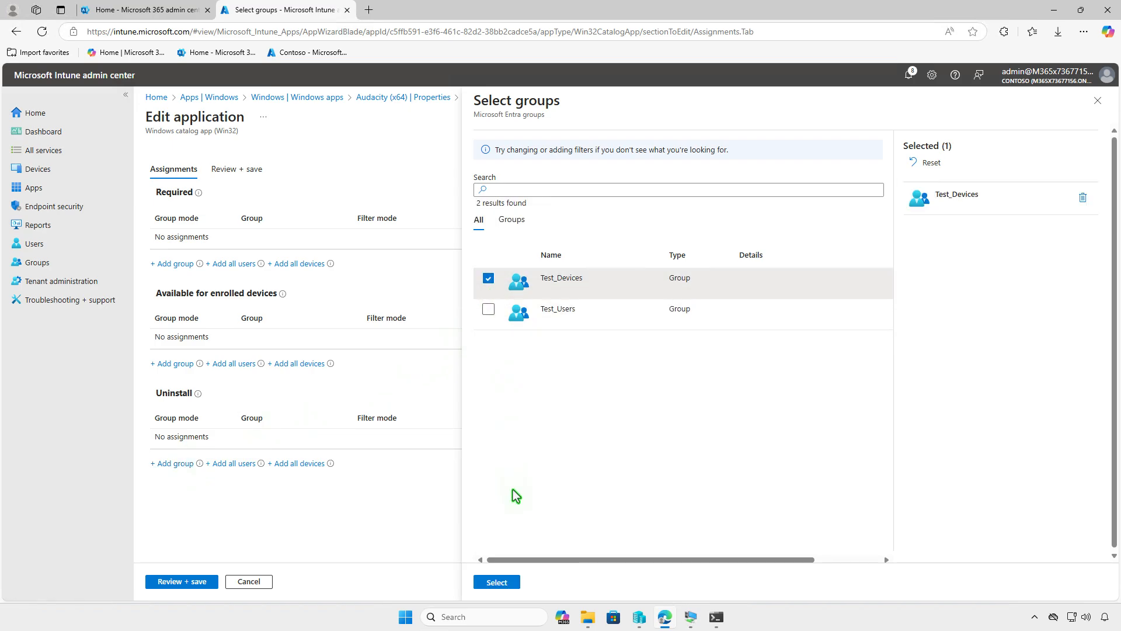
pyautogui.click(507, 583)
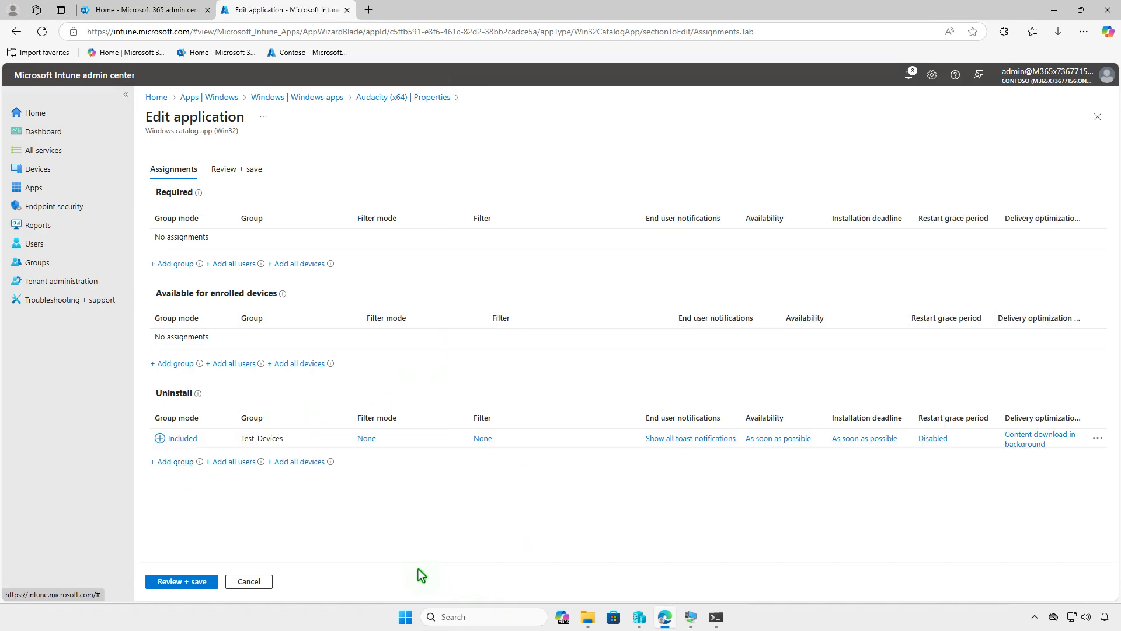
pyautogui.click(161, 584)
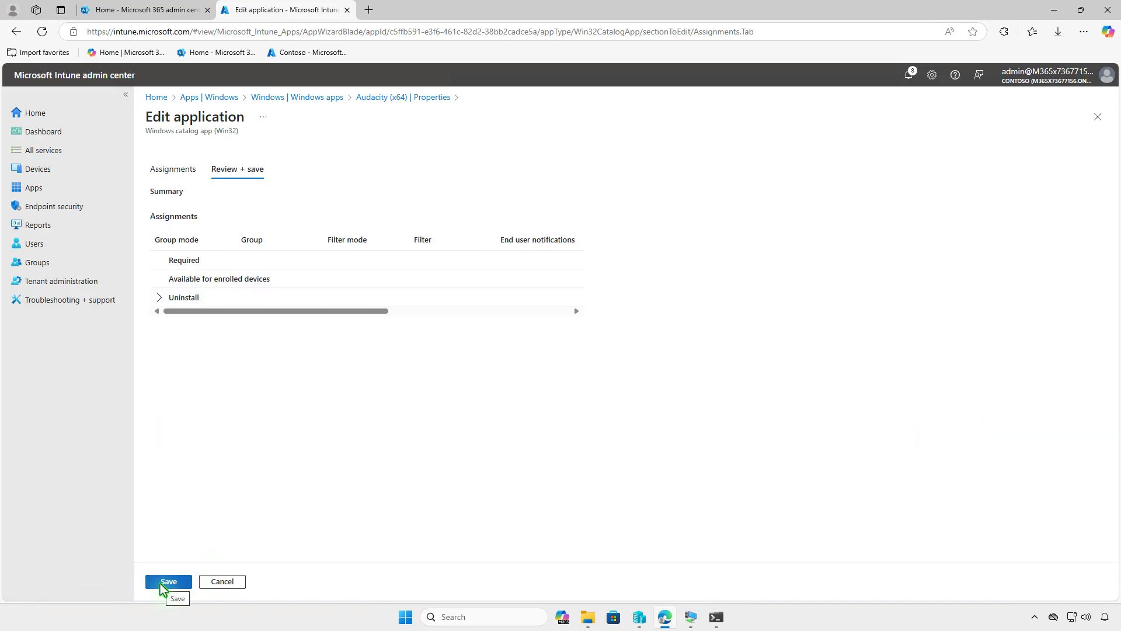
pyautogui.click(160, 583)
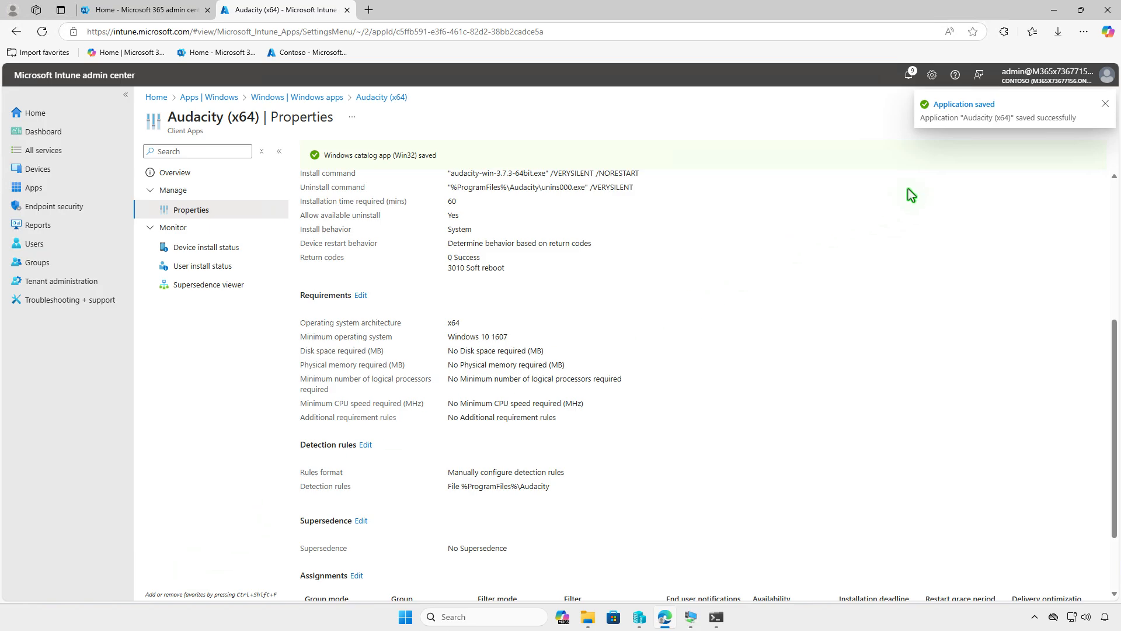
# Return to the WIN10-CTL virtual machine, sync it again from Company Portal, and check the notifications for the Audacity (x64) uninstall
pyautogui.click(1054, 12)
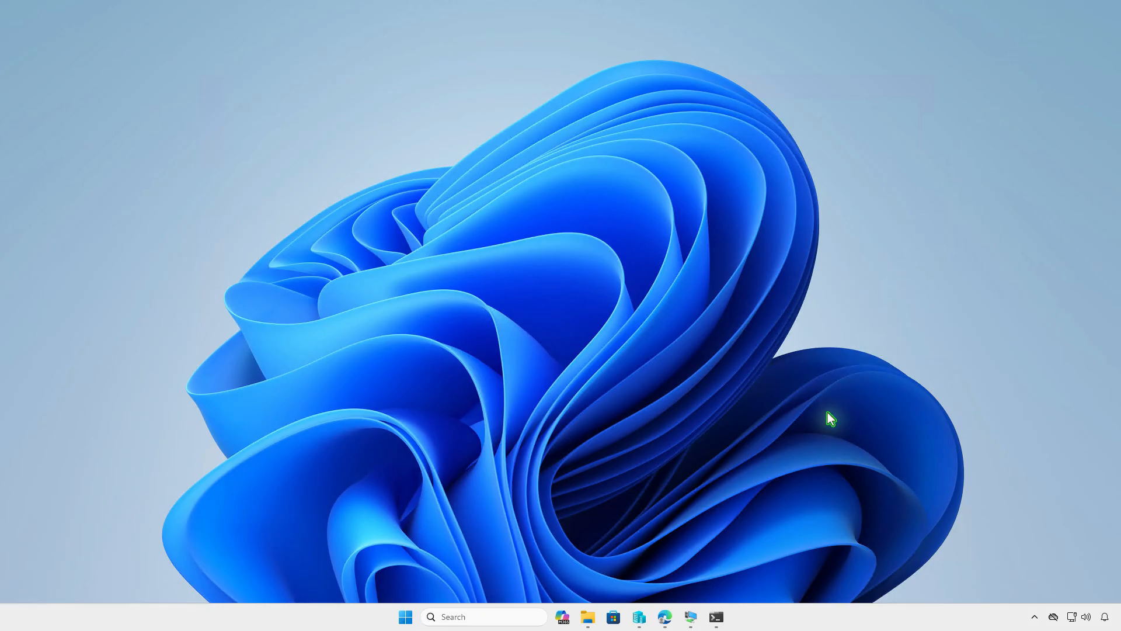
pyautogui.click(692, 616)
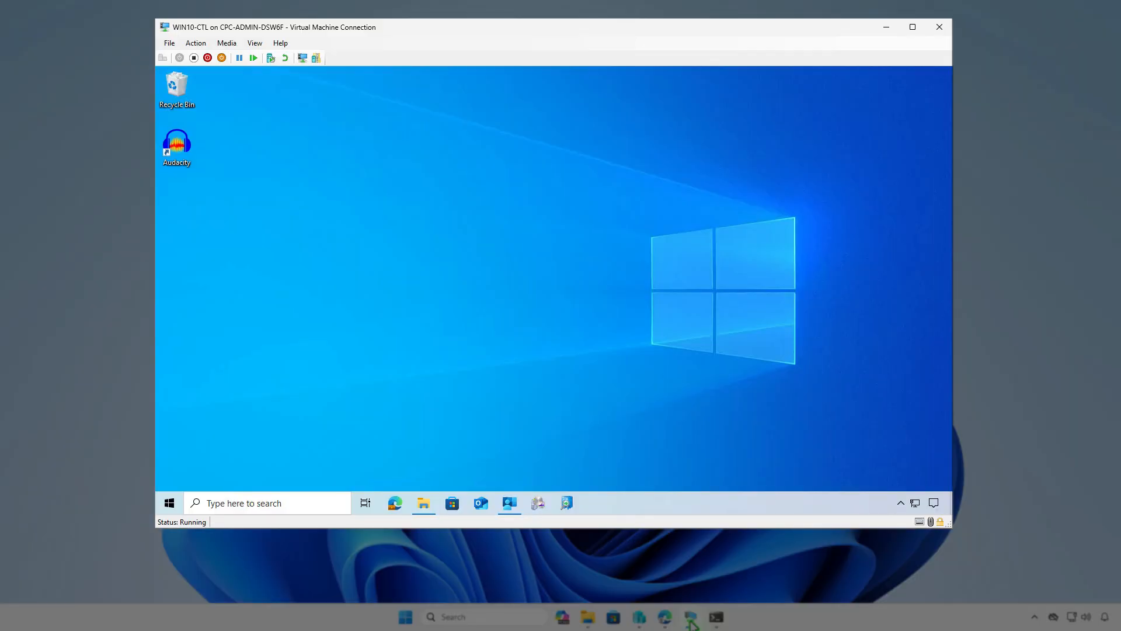
pyautogui.click(514, 511)
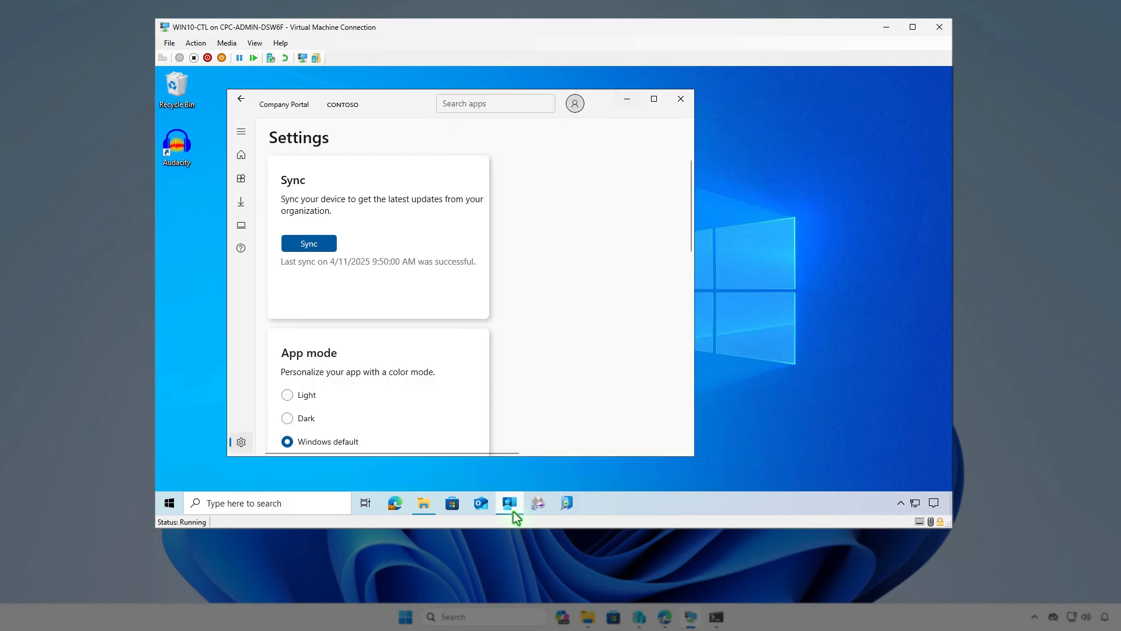
pyautogui.click(331, 250)
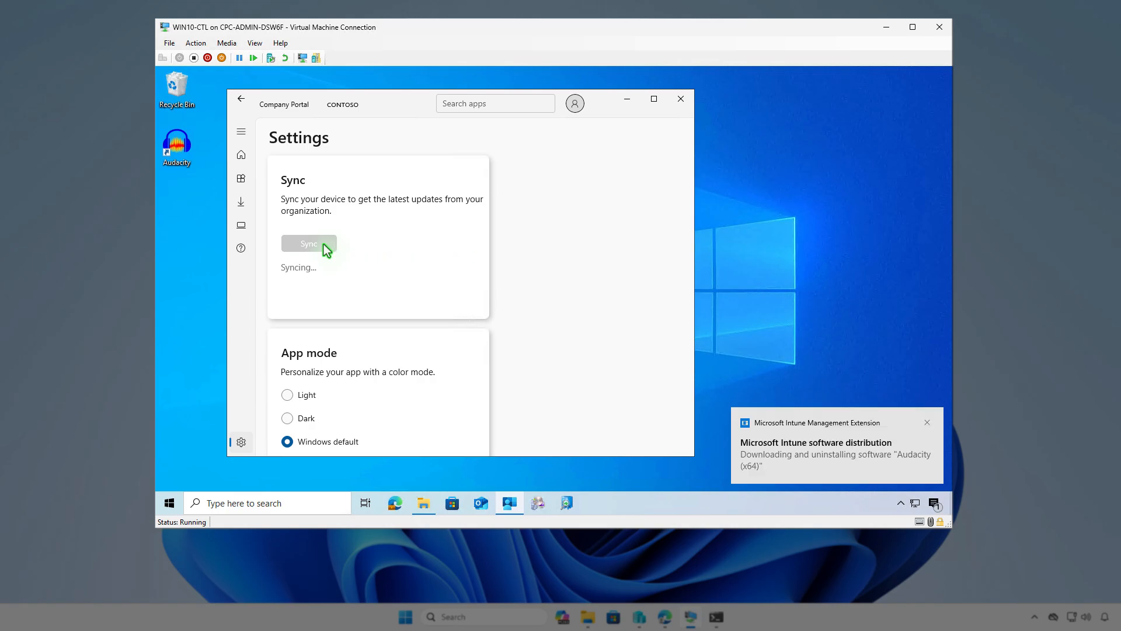
pyautogui.click(935, 505)
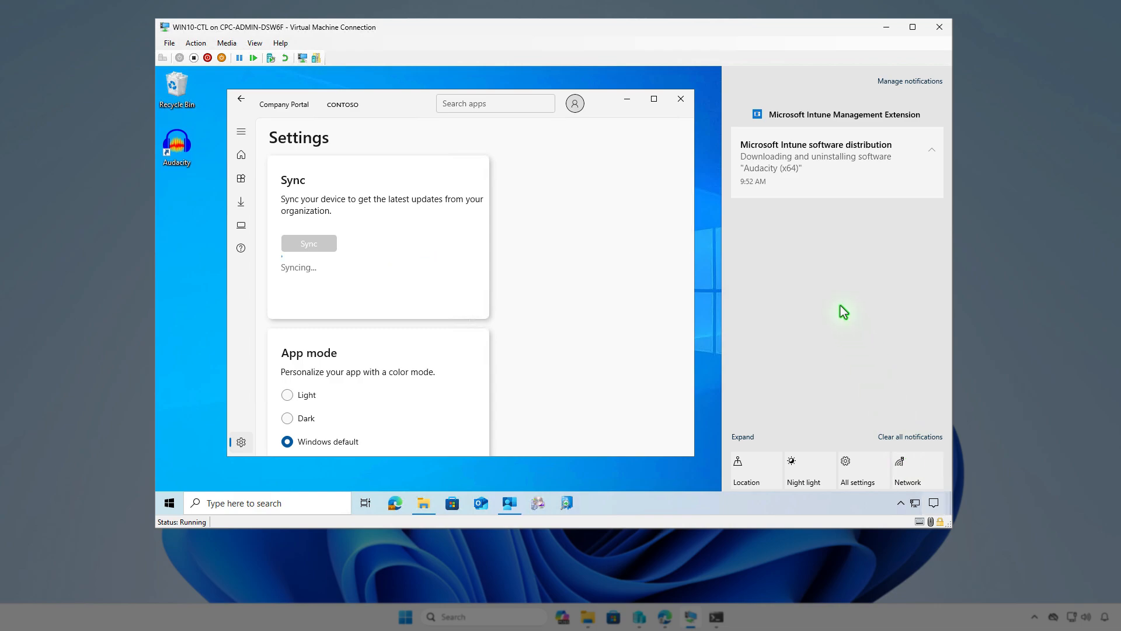